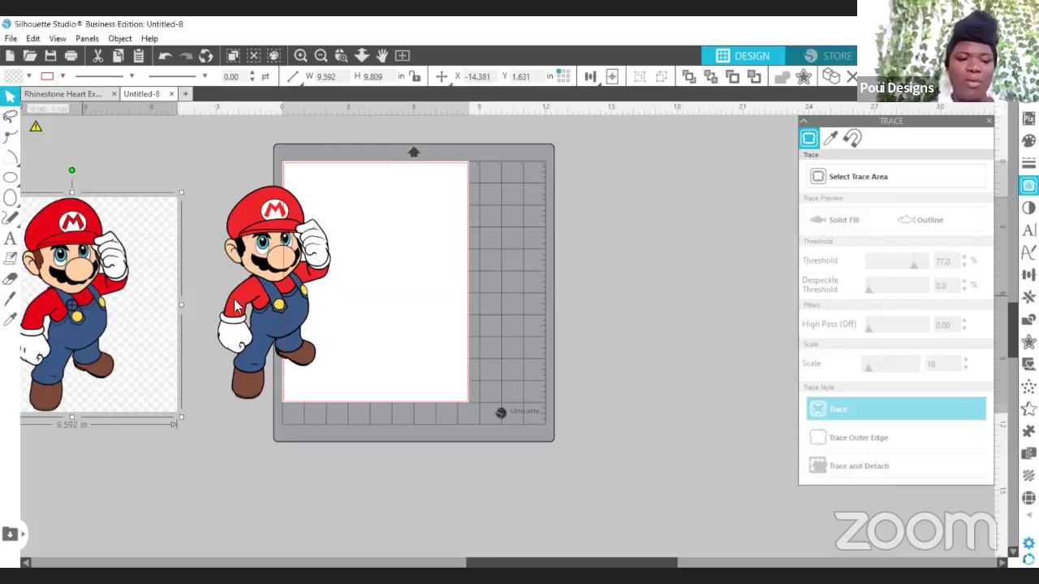
Place the transparent Mario just right of the mat and move the other Mario to the far left
{"action": "left_click_drag", "start_coordinate": [72, 305], "coordinate": [421, 327]}
{"action": "left_click_drag", "start_coordinate": [618, 283], "coordinate": [622, 282]}
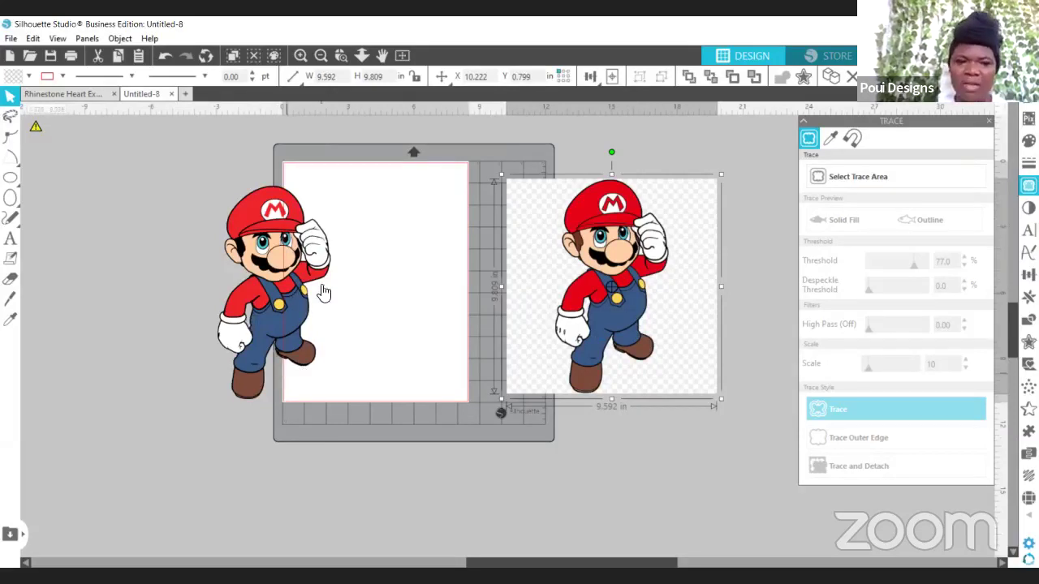
{"action": "left_click_drag", "start_coordinate": [300, 319], "coordinate": [331, 336]}
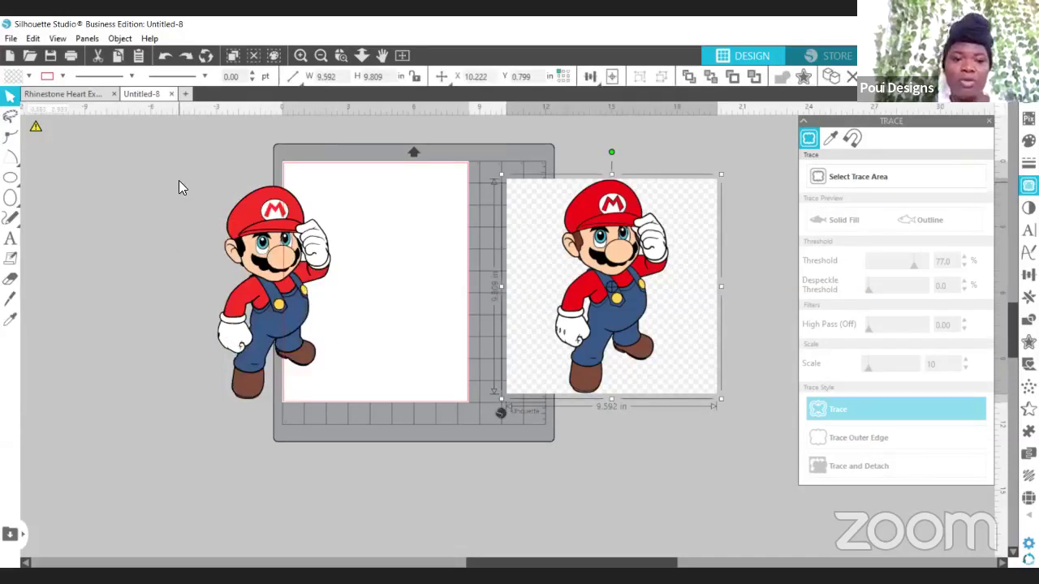
{"action": "left_click_drag", "start_coordinate": [178, 180], "coordinate": [376, 385]}
{"action": "left_click", "coordinate": [287, 320]}
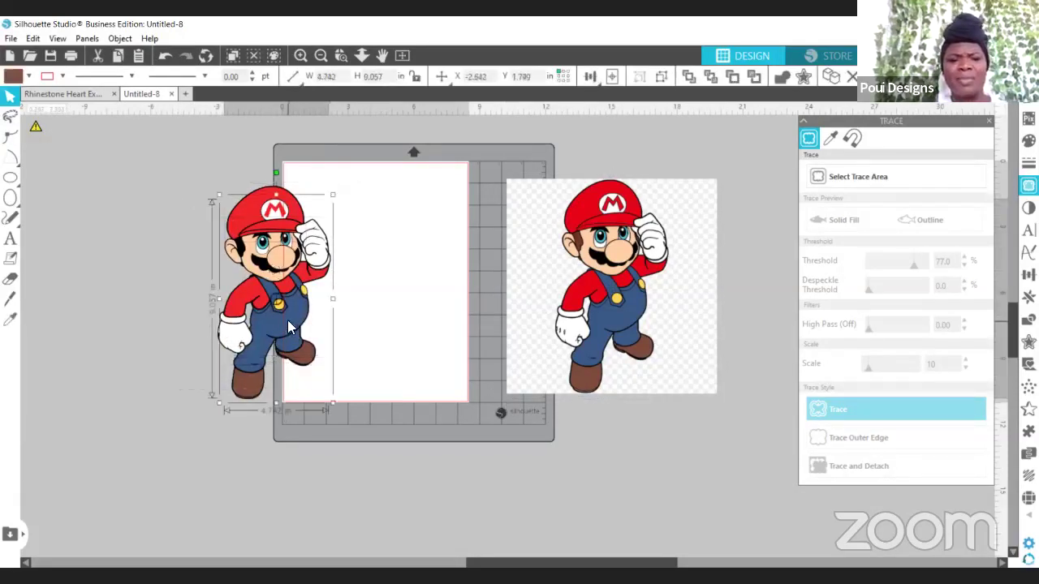
{"action": "left_click_drag", "start_coordinate": [160, 176], "coordinate": [389, 459]}
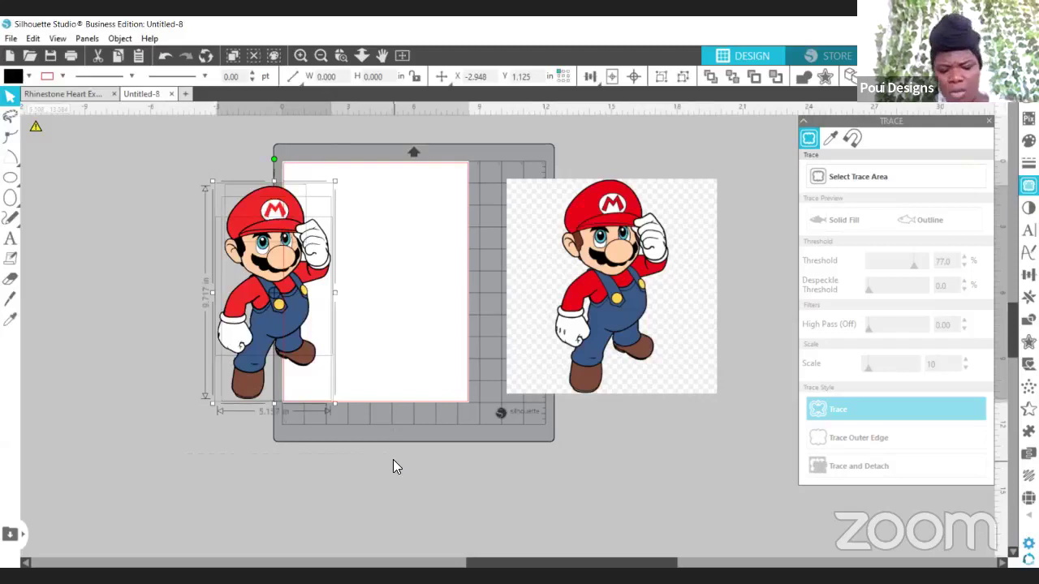
{"action": "key", "text": "k"}
{"action": "key", "text": "v"}
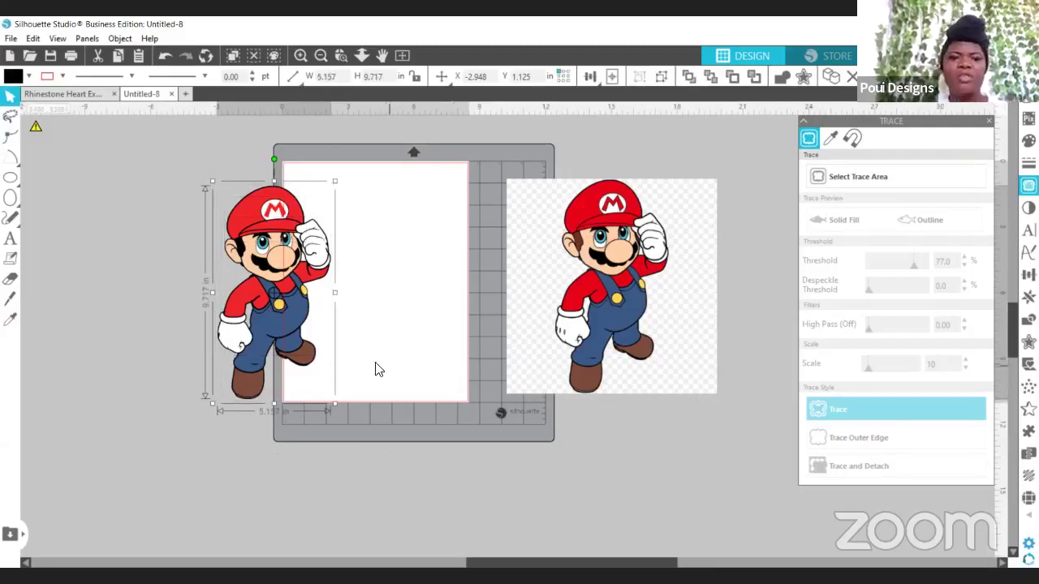
{"action": "left_click_drag", "start_coordinate": [288, 320], "coordinate": [130, 310]}
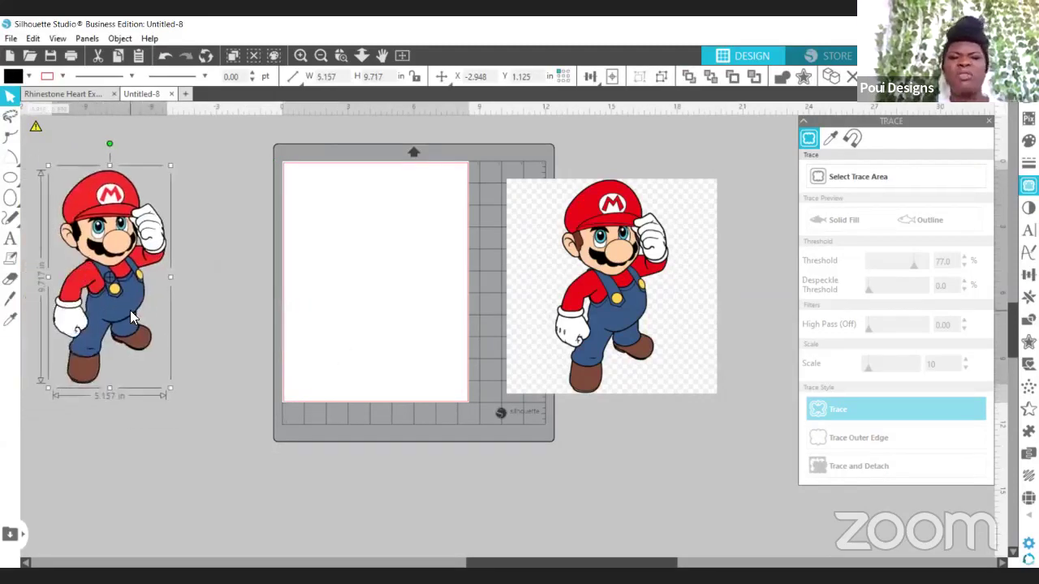
{"action": "left_click_drag", "start_coordinate": [599, 324], "coordinate": [639, 328]}
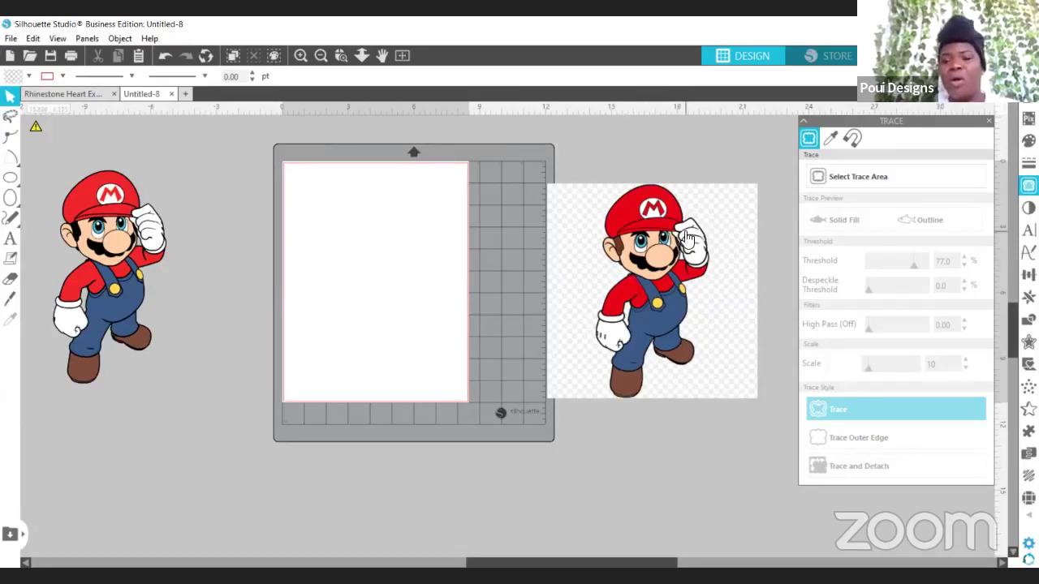
{"action": "left_click", "coordinate": [850, 176]}
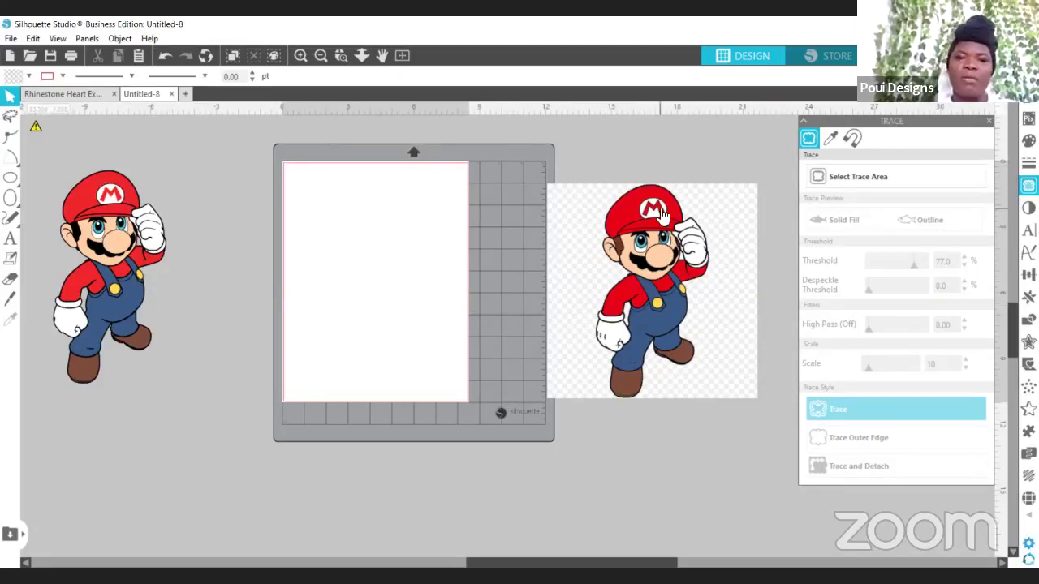
{"action": "left_click", "coordinate": [87, 39]}
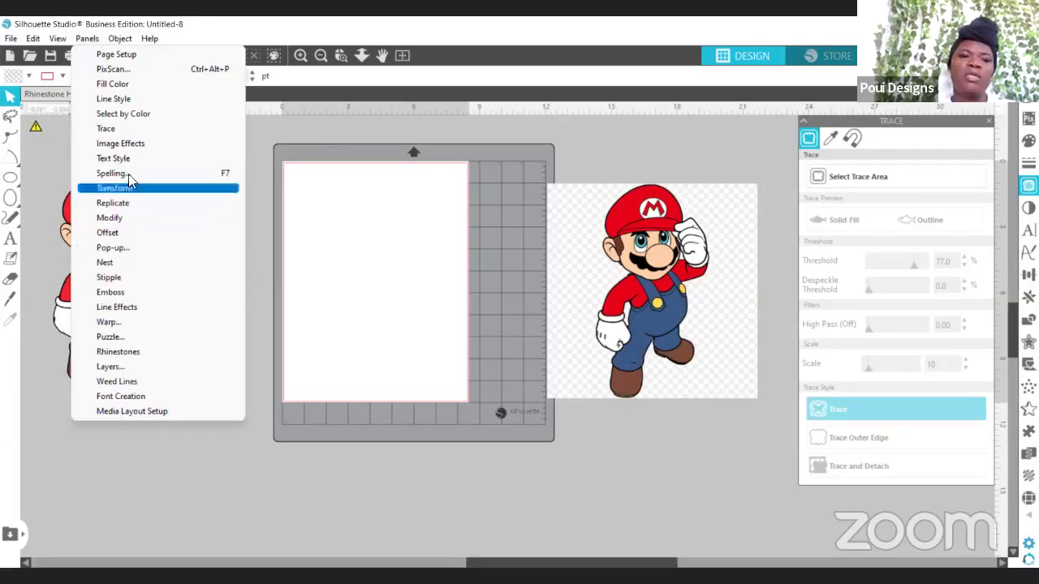
{"action": "left_click", "coordinate": [107, 128]}
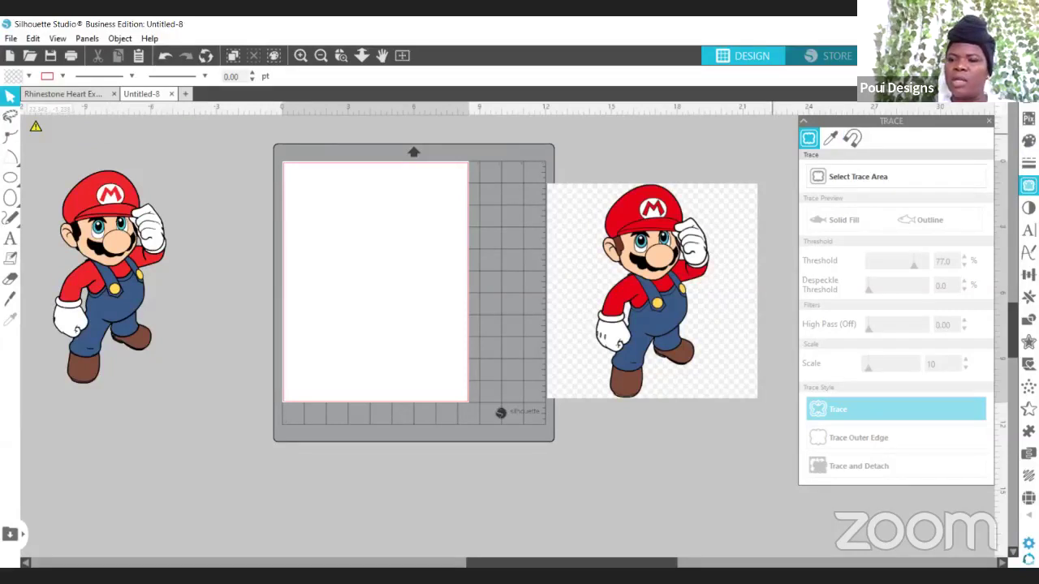
{"action": "left_click", "coordinate": [1027, 186]}
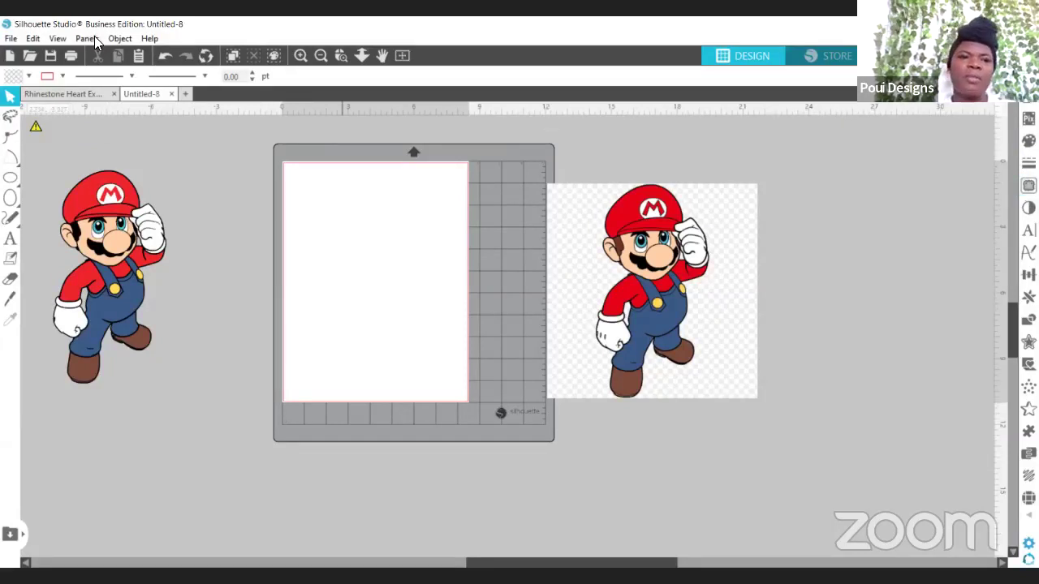
{"action": "left_click", "coordinate": [94, 37]}
{"action": "left_click", "coordinate": [103, 129]}
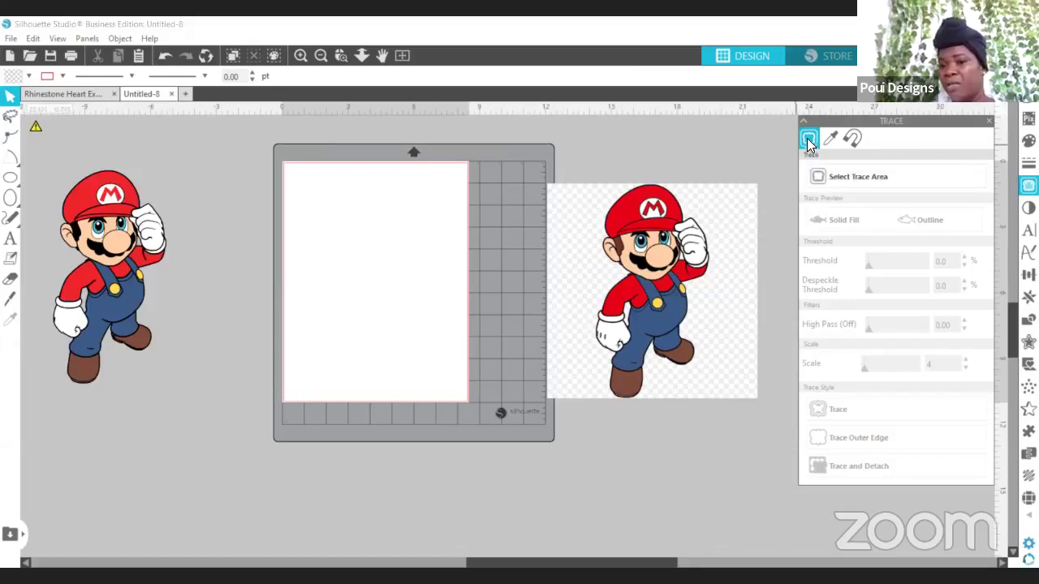
Draw a trace area rectangle over the transparent Mario to the right of the mat
{"action": "left_click", "coordinate": [817, 180]}
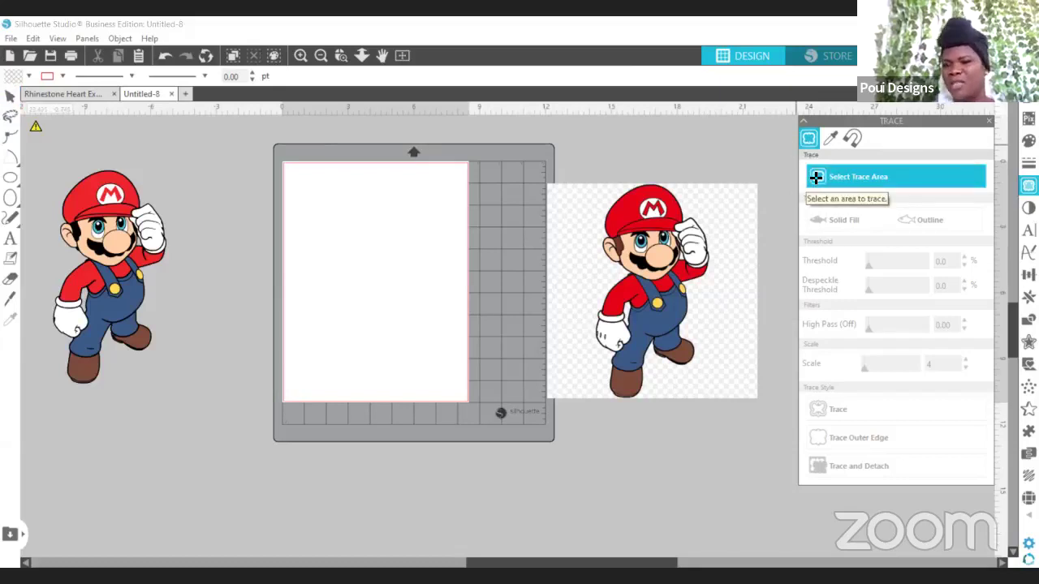
{"action": "left_click", "coordinate": [572, 145]}
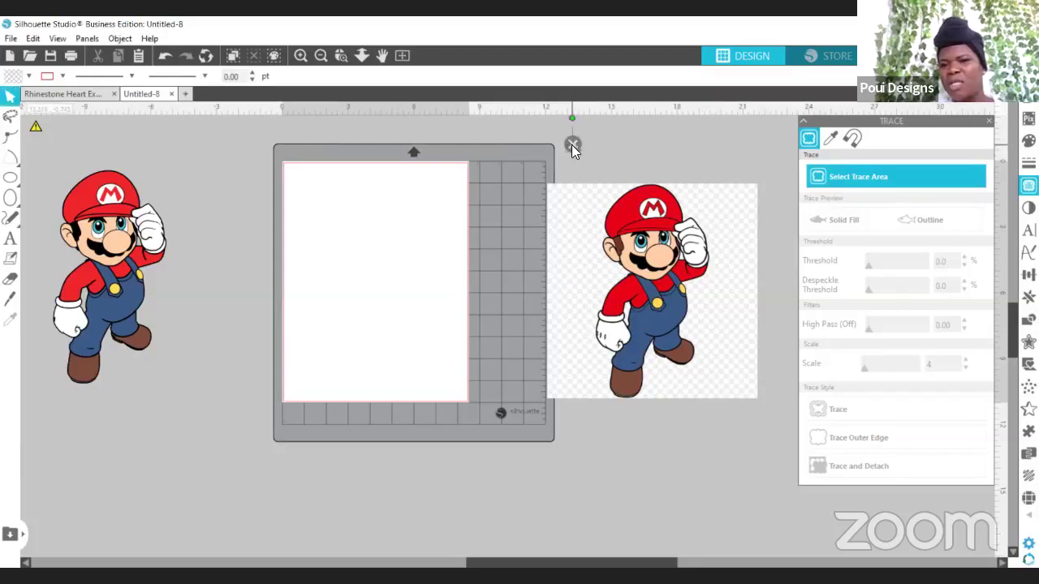
{"action": "left_click", "coordinate": [587, 151]}
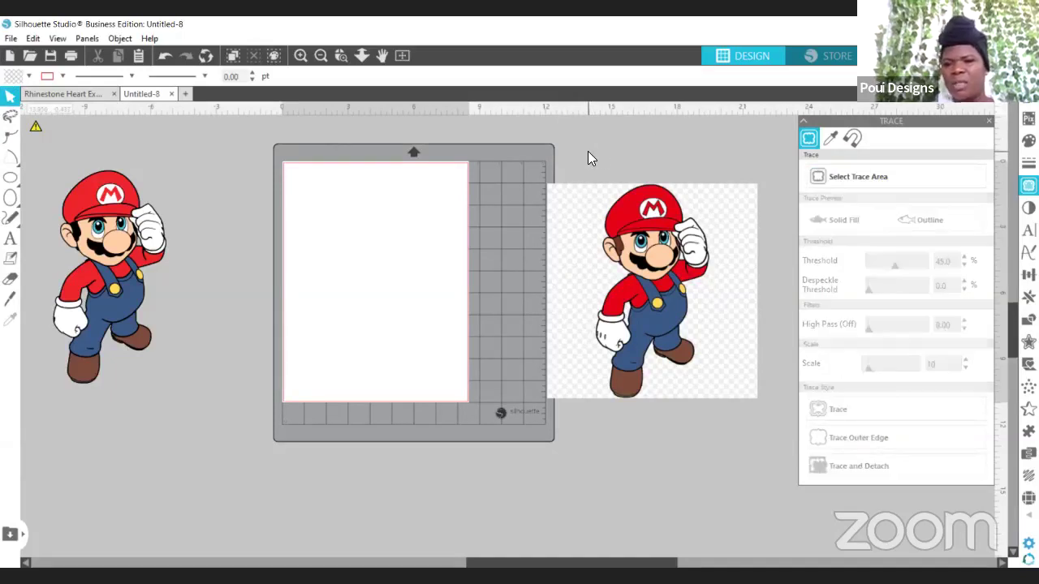
{"action": "left_click", "coordinate": [812, 179]}
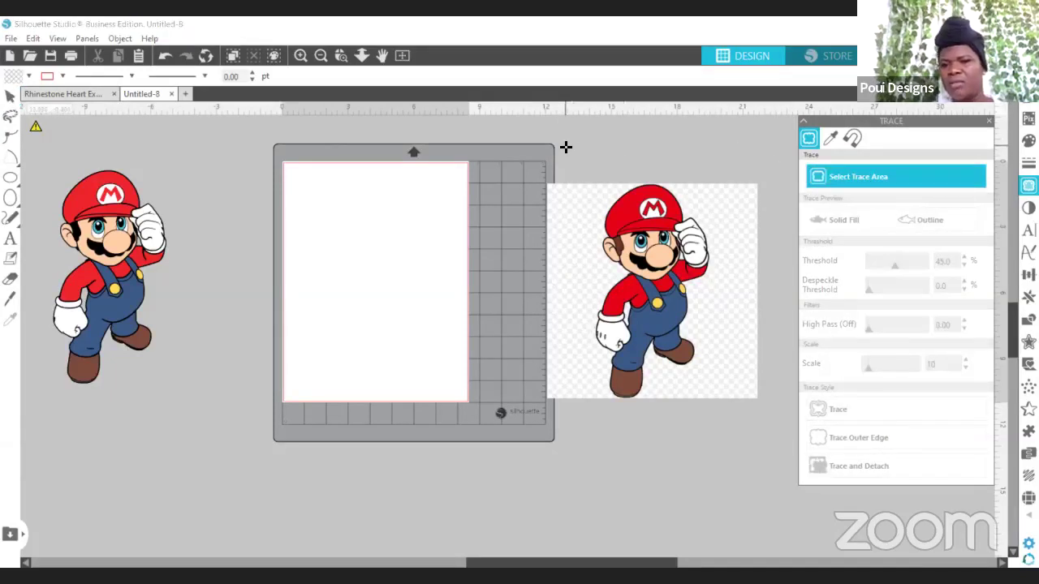
{"action": "left_click_drag", "start_coordinate": [566, 147], "coordinate": [735, 422]}
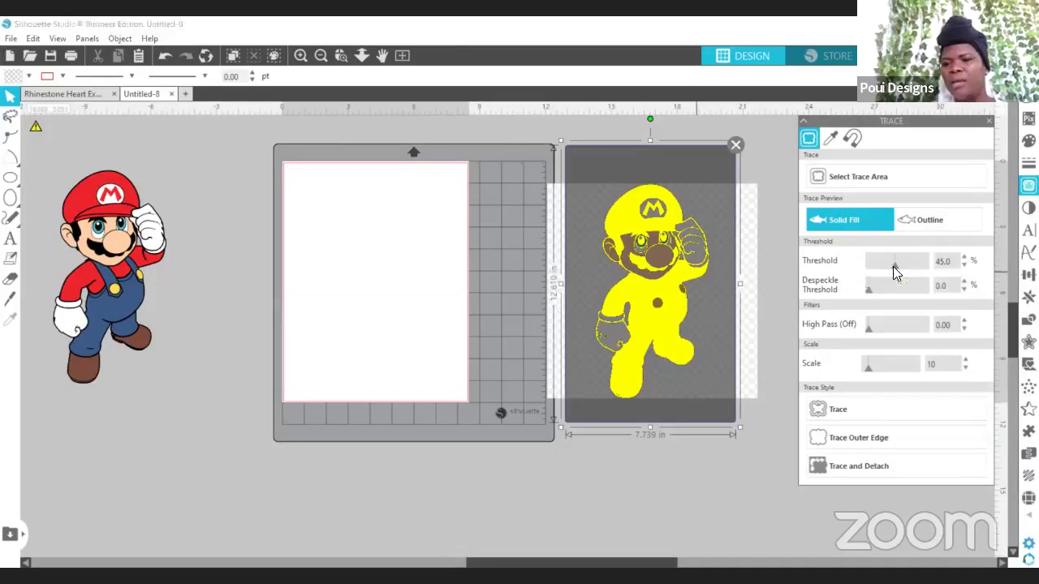
Adjust the trace threshold slider to around 22%, zooming out to check the preview
{"action": "left_click_drag", "start_coordinate": [889, 268], "coordinate": [883, 268]}
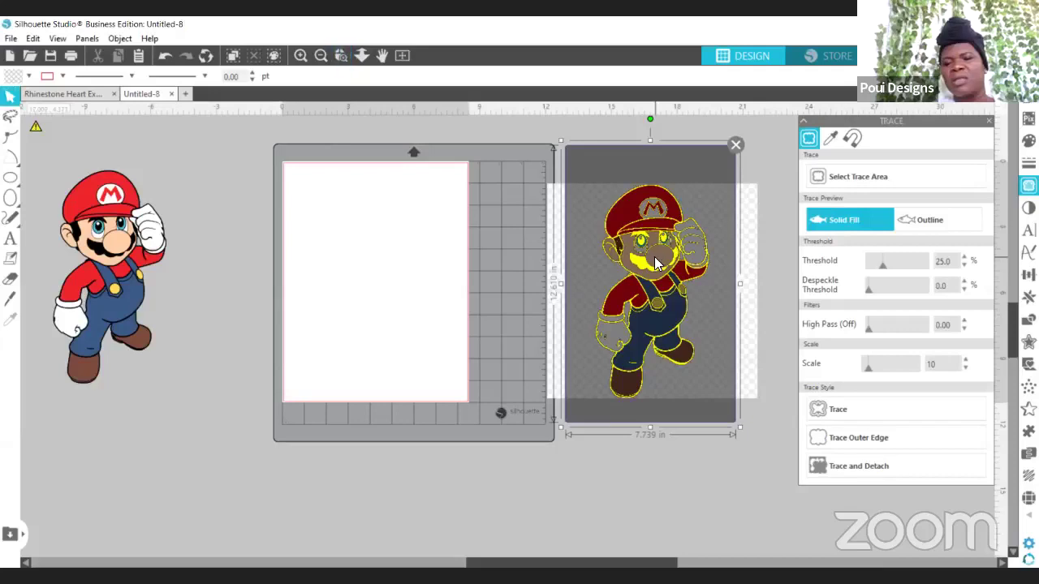
{"action": "scroll", "coordinate": [655, 264], "scroll_direction": "up", "scroll_amount": 5}
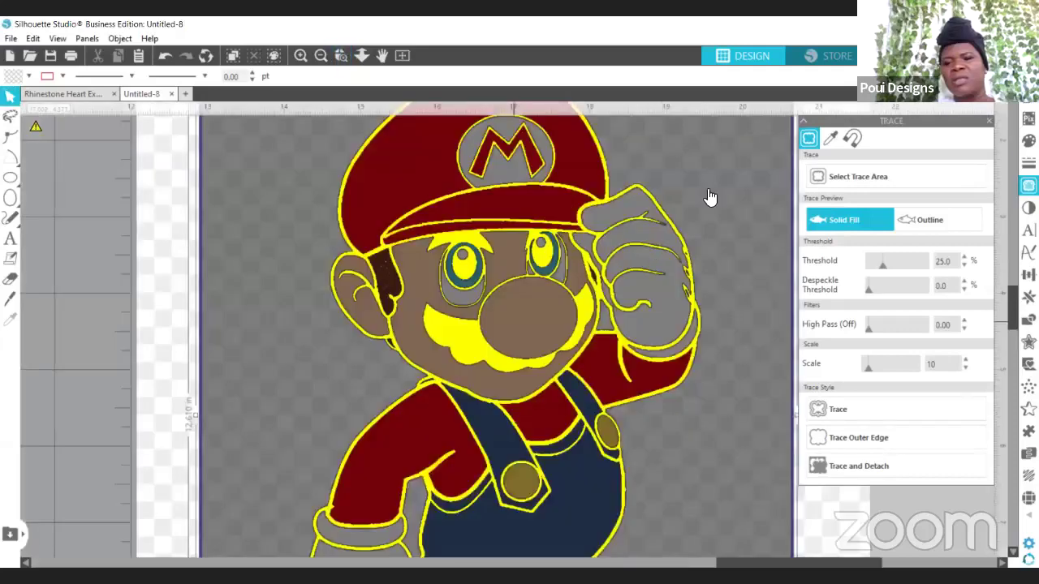
{"action": "left_click", "coordinate": [321, 57]}
{"action": "left_click", "coordinate": [321, 56]}
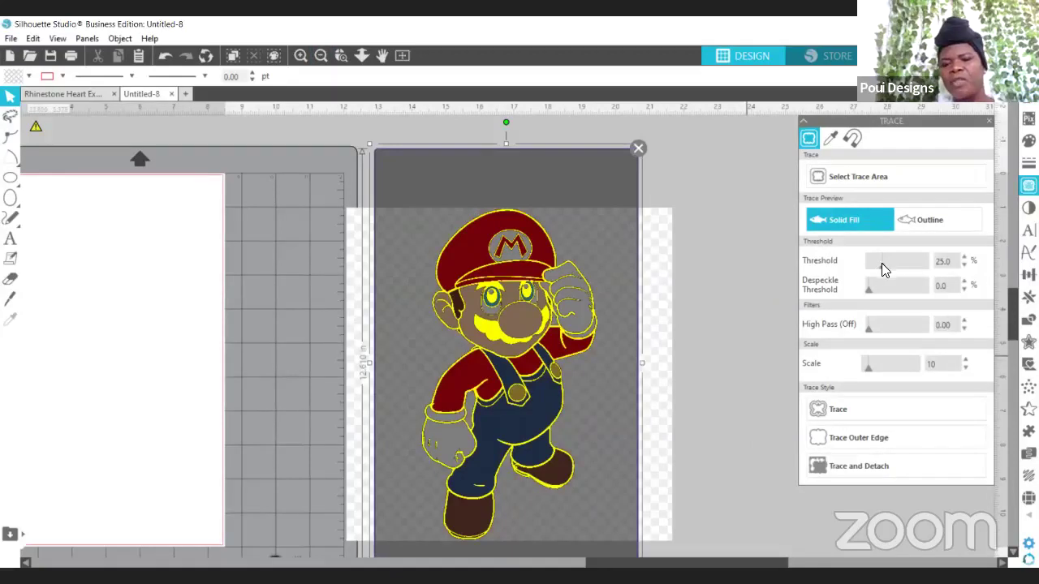
{"action": "left_click_drag", "start_coordinate": [884, 270], "coordinate": [883, 270]}
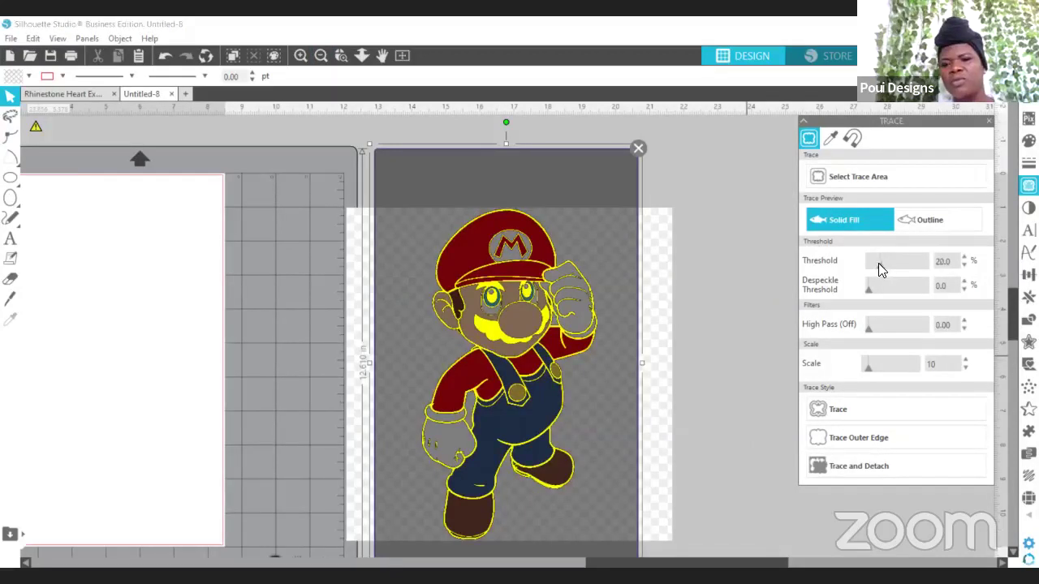
{"action": "left_click_drag", "start_coordinate": [878, 263], "coordinate": [876, 263]}
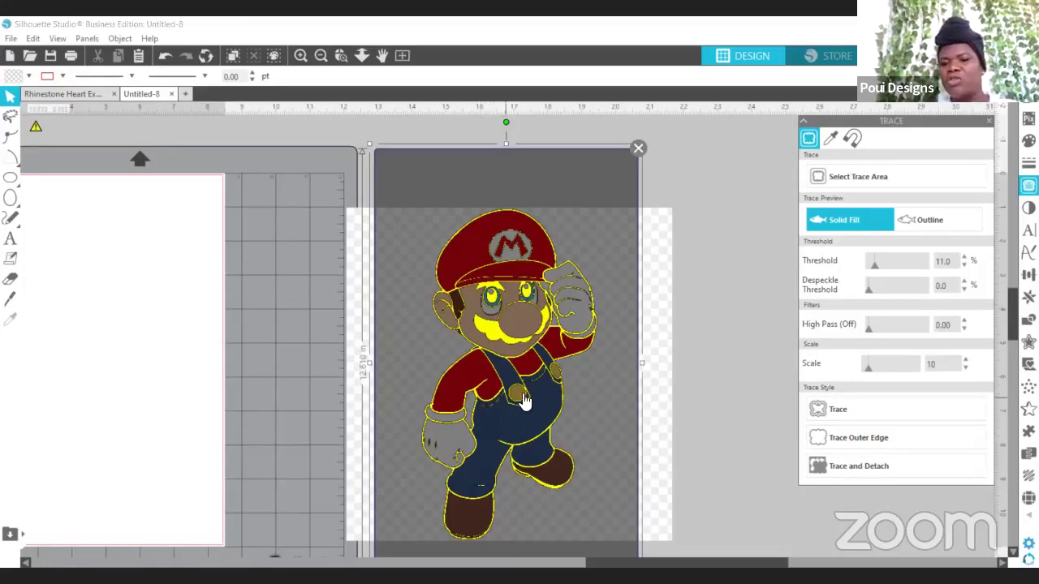
{"action": "left_click", "coordinate": [872, 266]}
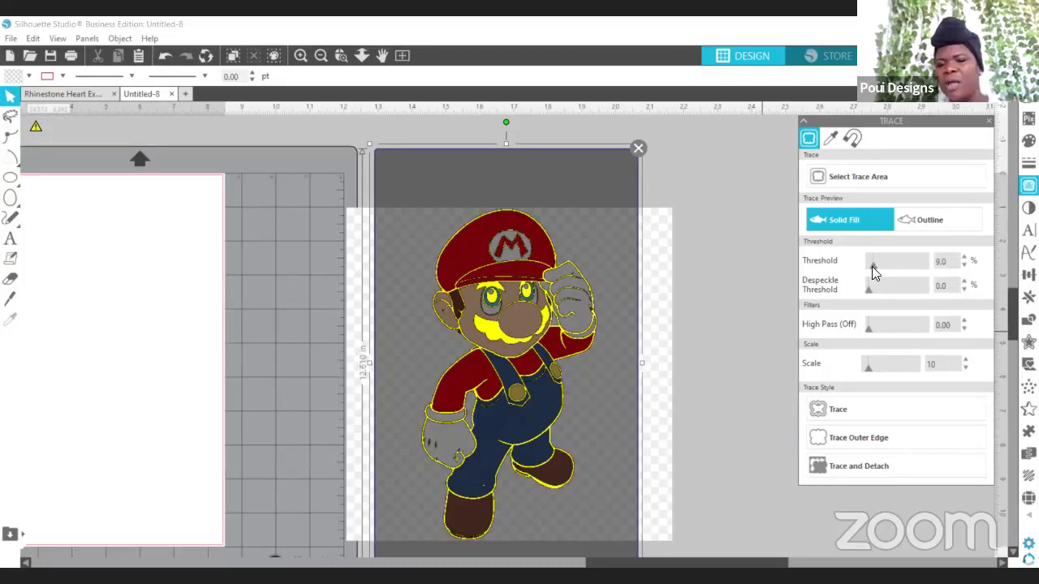
{"action": "left_click", "coordinate": [873, 266]}
{"action": "left_click_drag", "start_coordinate": [874, 267], "coordinate": [878, 266]}
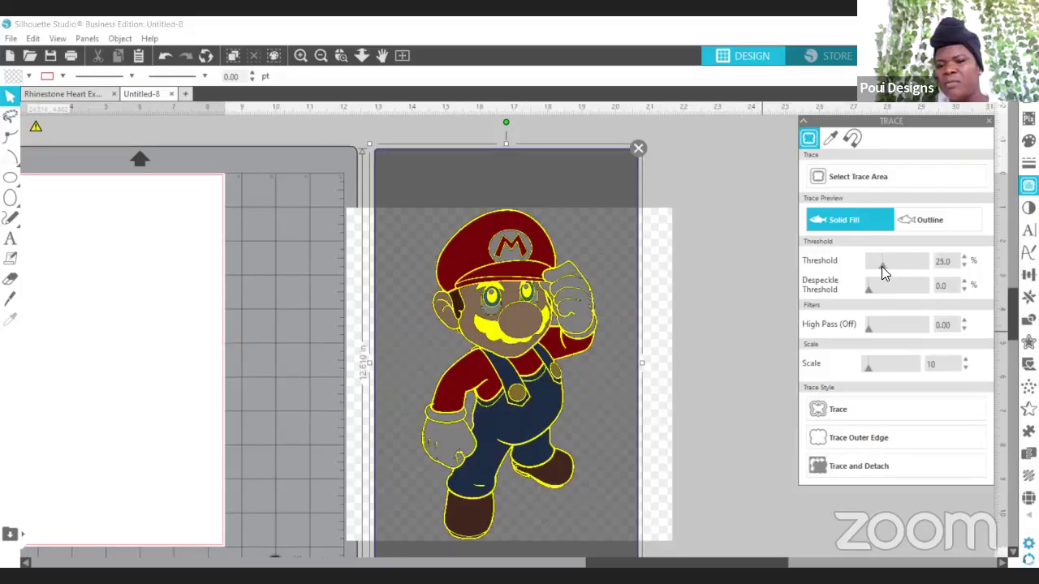
{"action": "left_click_drag", "start_coordinate": [881, 266], "coordinate": [881, 266]}
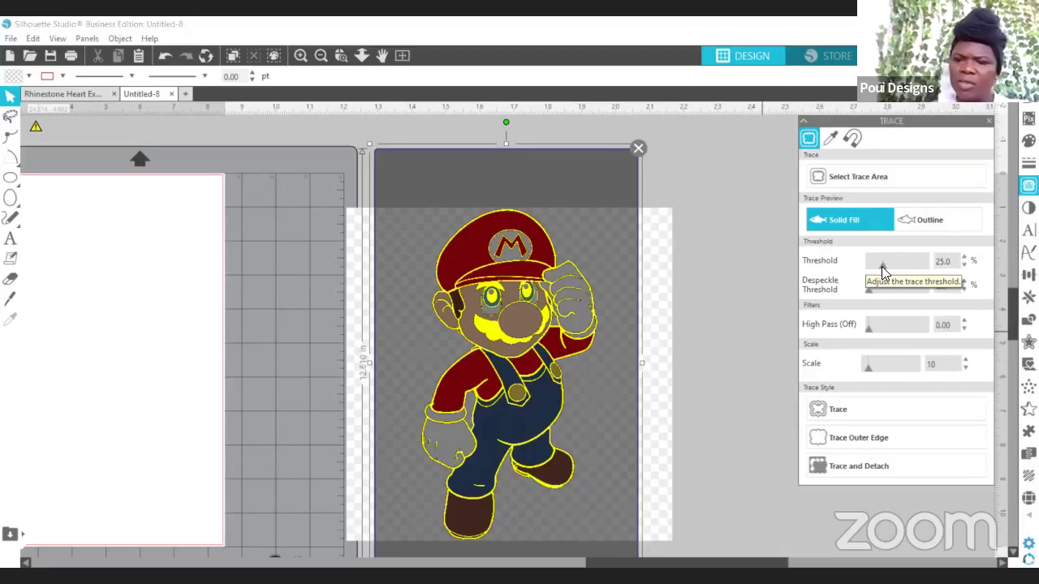
Fine-tune the threshold with the spin arrows to 27%
{"action": "left_click", "coordinate": [963, 256]}
{"action": "left_click", "coordinate": [963, 257]}
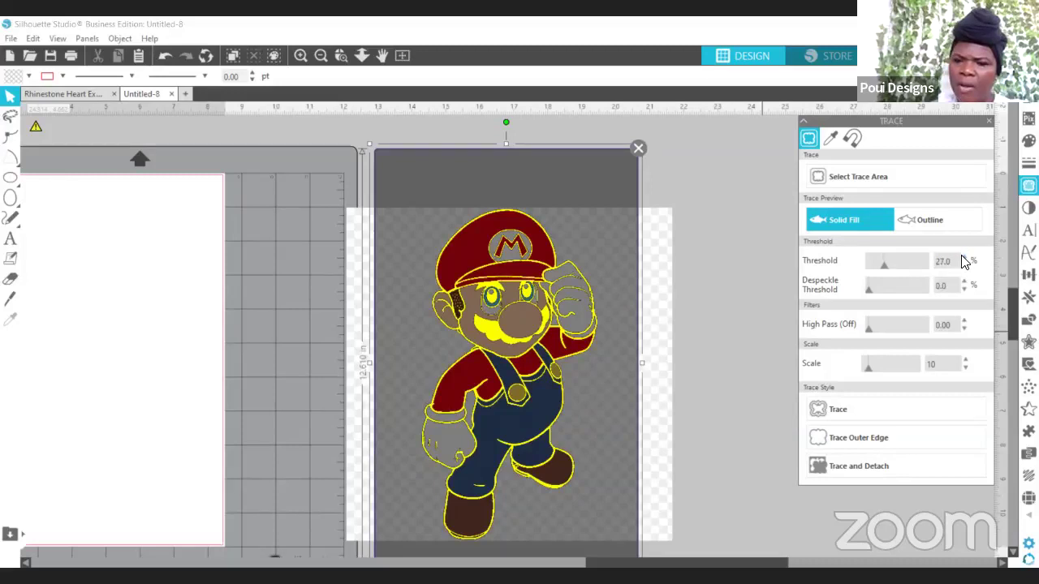
{"action": "left_click", "coordinate": [963, 256]}
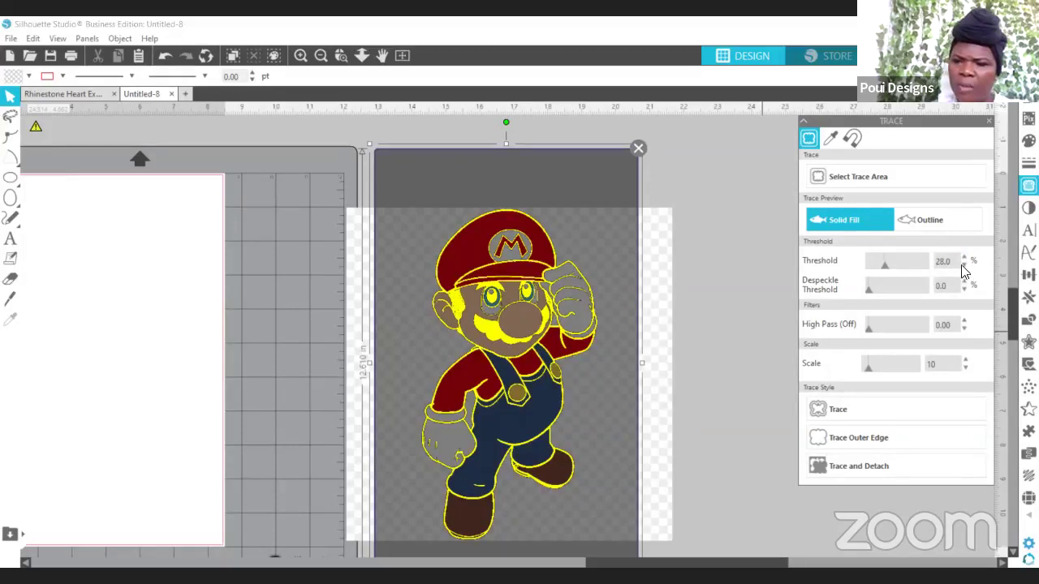
{"action": "left_click", "coordinate": [964, 266]}
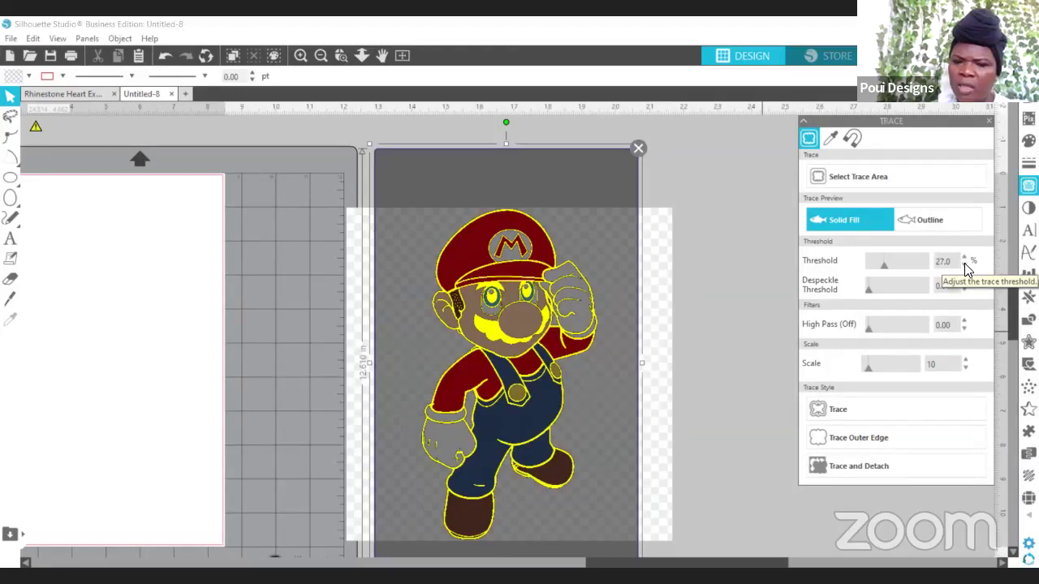
Create the trace and set the outline right of the mat, moving the colour image aside
{"action": "left_click", "coordinate": [825, 411]}
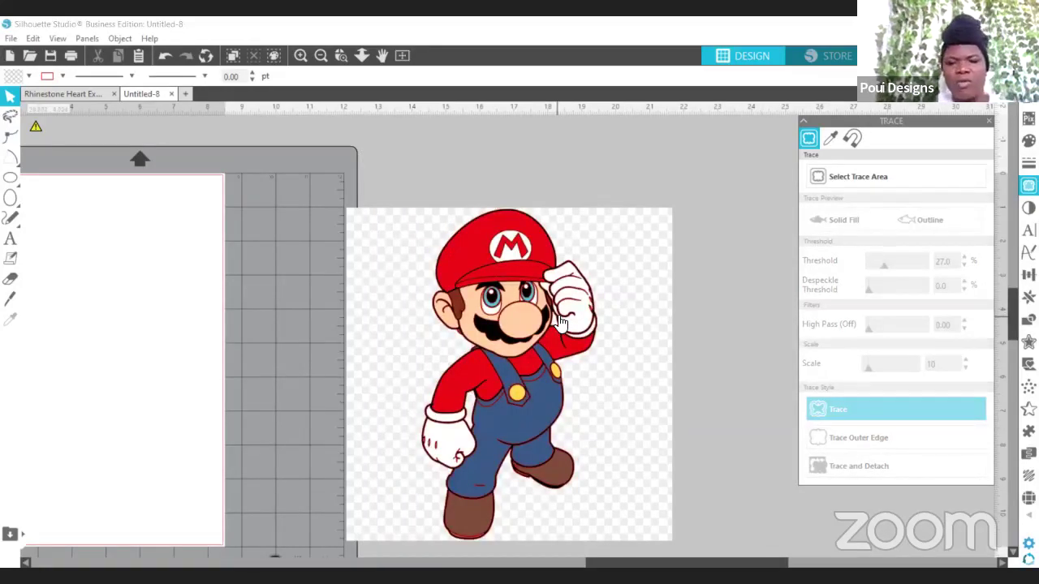
{"action": "left_click_drag", "start_coordinate": [560, 323], "coordinate": [351, 295]}
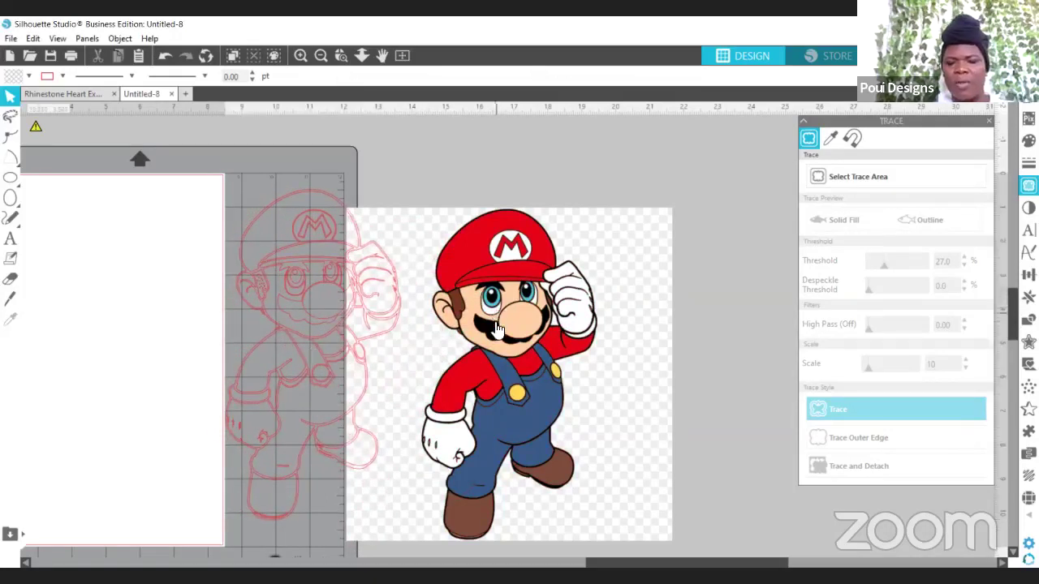
{"action": "left_click_drag", "start_coordinate": [498, 328], "coordinate": [879, 336]}
{"action": "left_click_drag", "start_coordinate": [319, 324], "coordinate": [399, 322]}
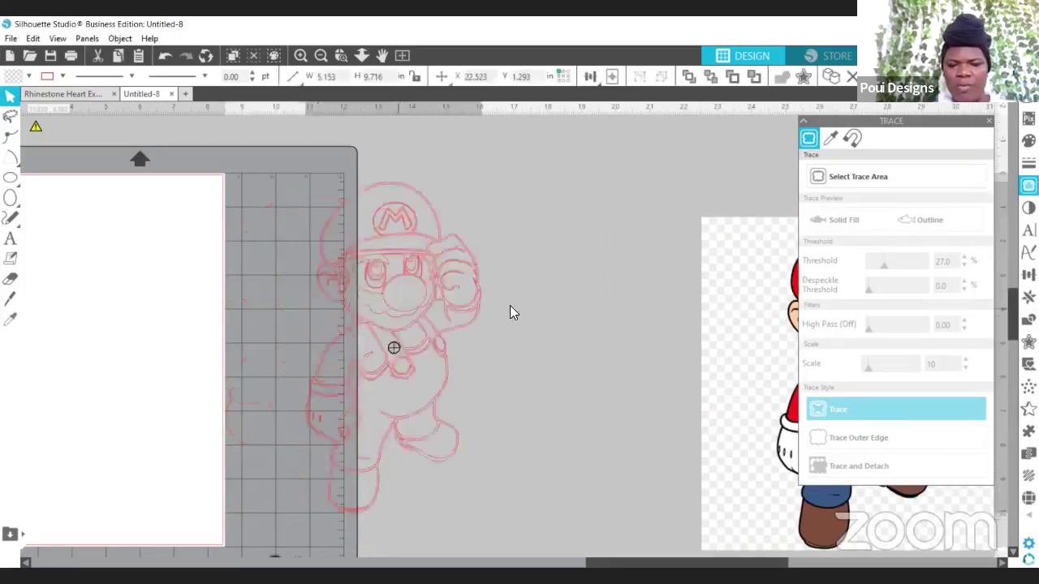
{"action": "left_click_drag", "start_coordinate": [510, 307], "coordinate": [495, 307]}
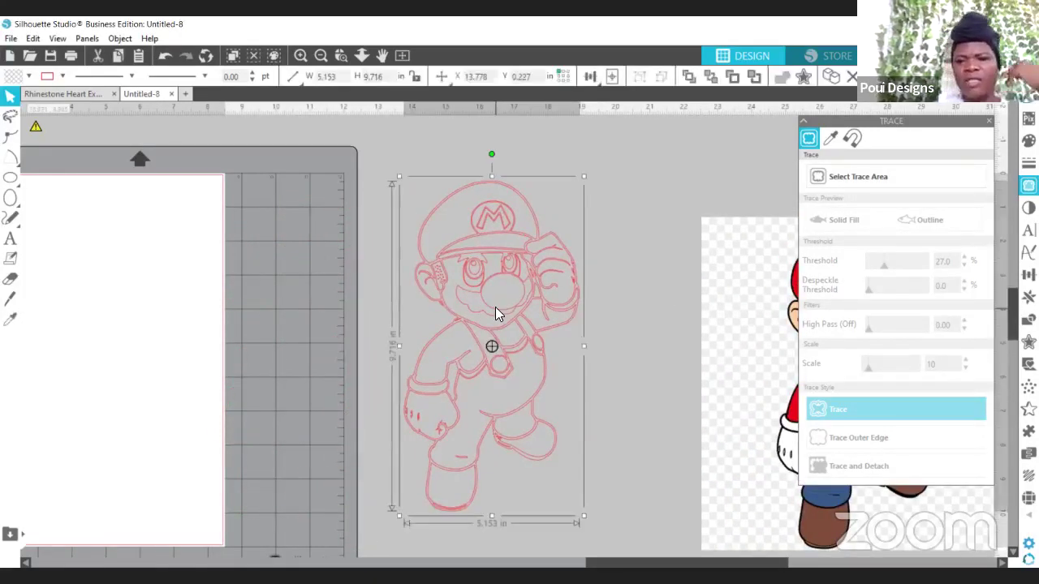
Give the trace a light fill and bring the colour Mario back beside it
{"action": "left_click", "coordinate": [28, 76]}
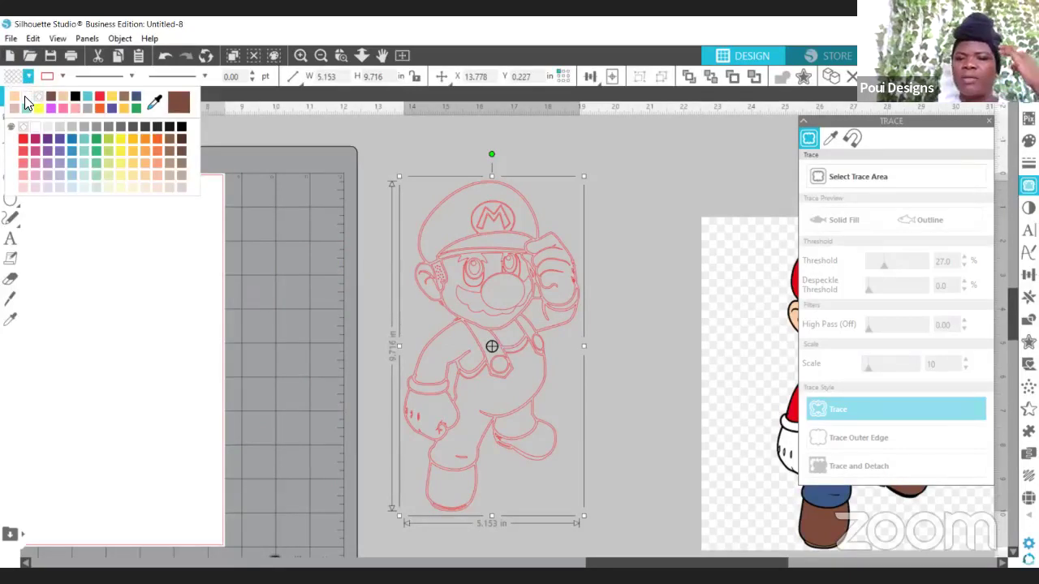
{"action": "left_click", "coordinate": [25, 98]}
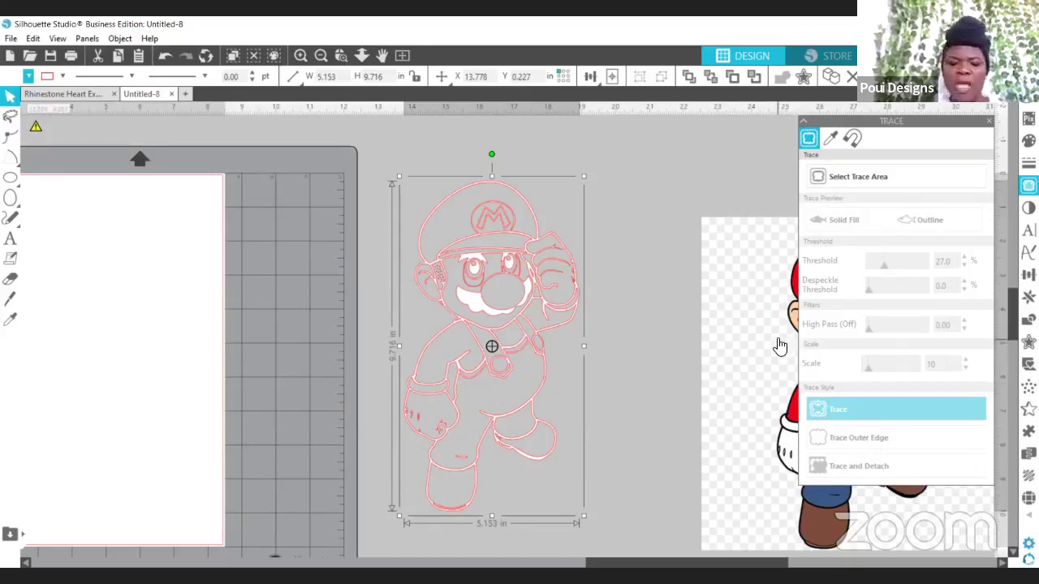
{"action": "mouse_move", "coordinate": [779, 348]}
{"action": "left_mouse_down"}
{"action": "mouse_move", "coordinate": [705, 309]}
{"action": "mouse_move", "coordinate": [661, 313]}
{"action": "left_mouse_up"}
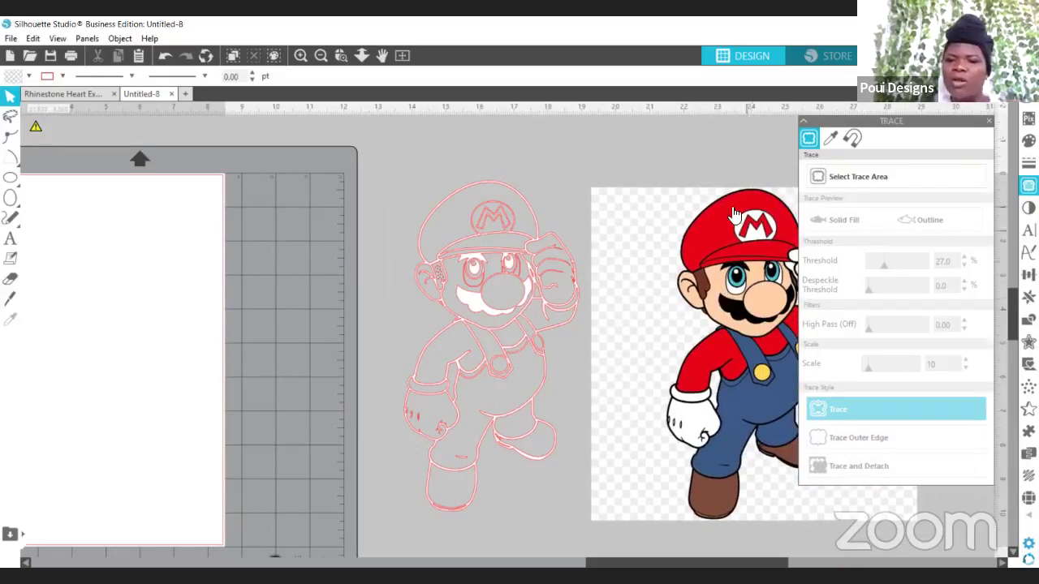
{"action": "left_click", "coordinate": [567, 297]}
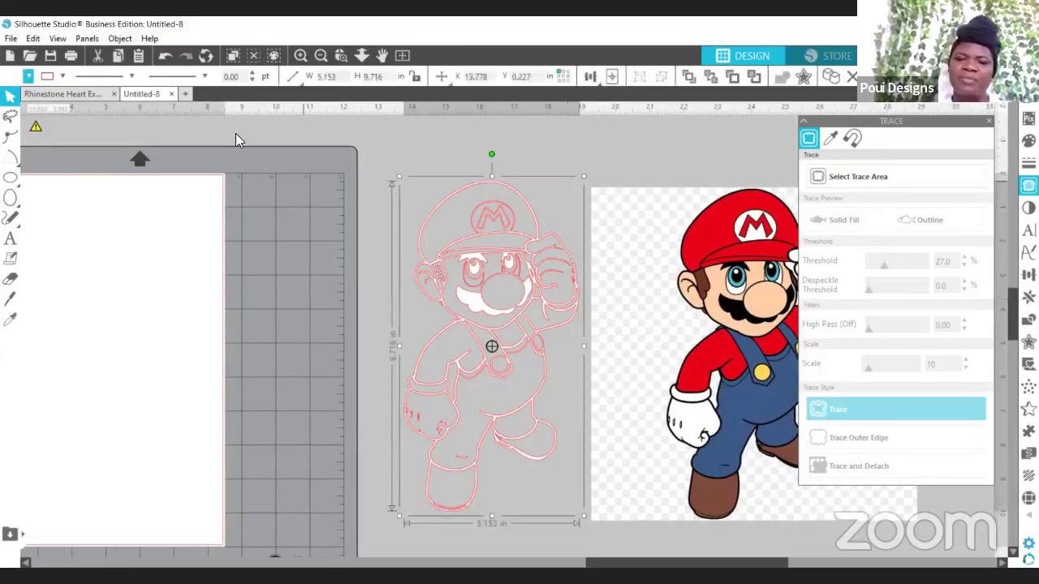
{"action": "left_click", "coordinate": [63, 76]}
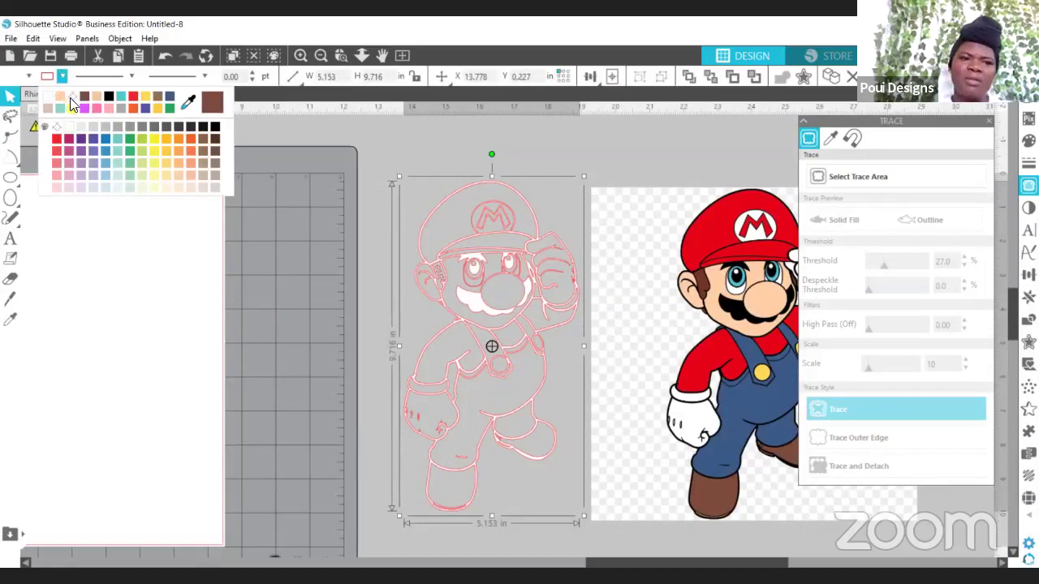
{"action": "left_click", "coordinate": [71, 99]}
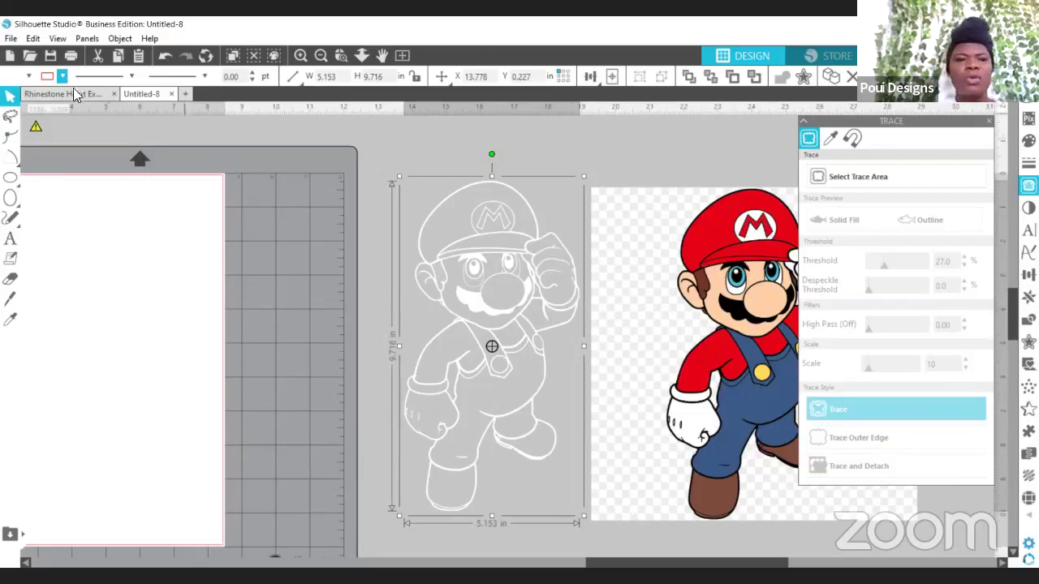
{"action": "left_click", "coordinate": [49, 76]}
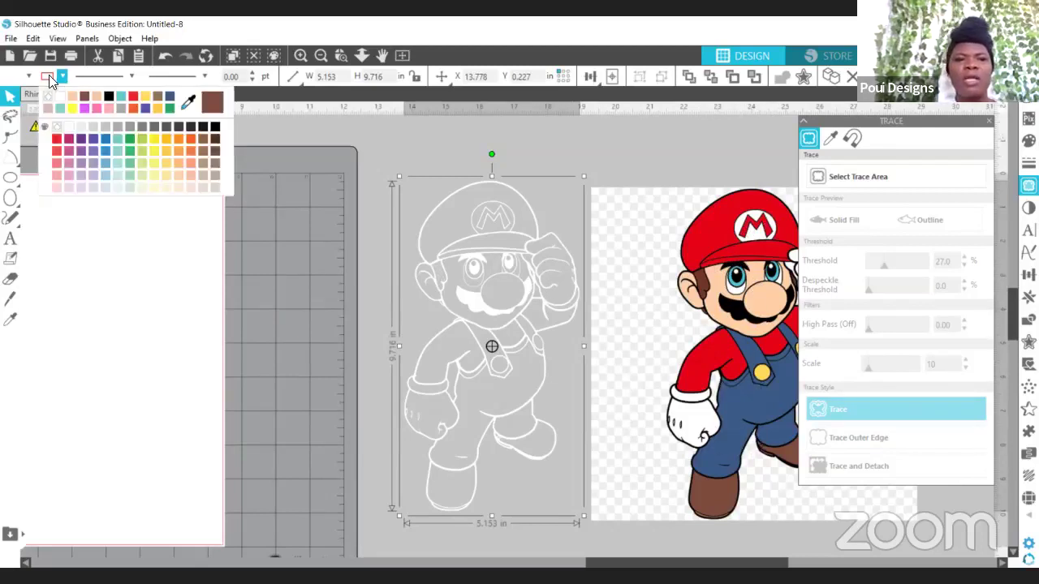
{"action": "left_click", "coordinate": [133, 96]}
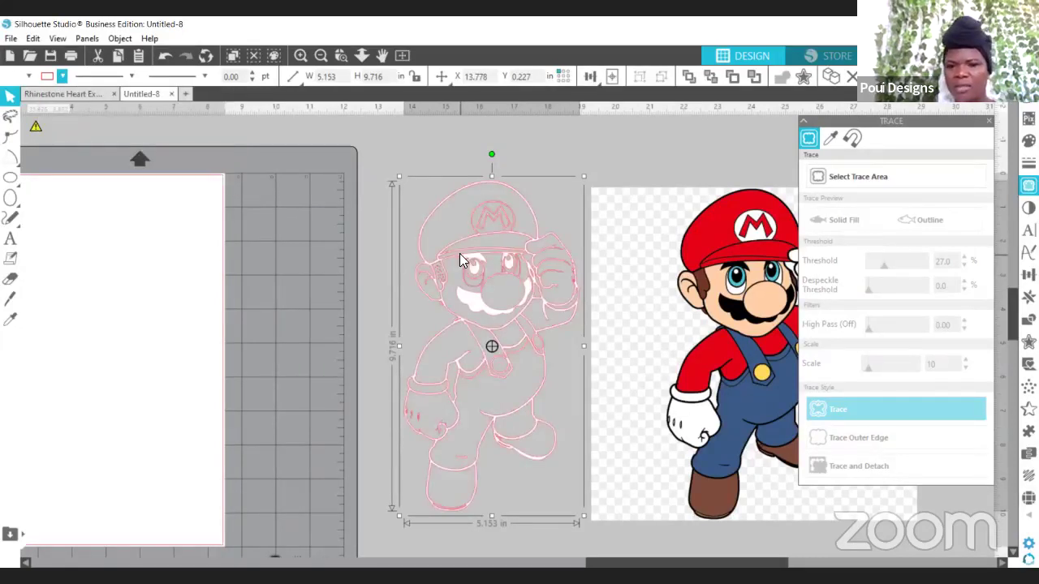
{"action": "right_click", "coordinate": [460, 255]}
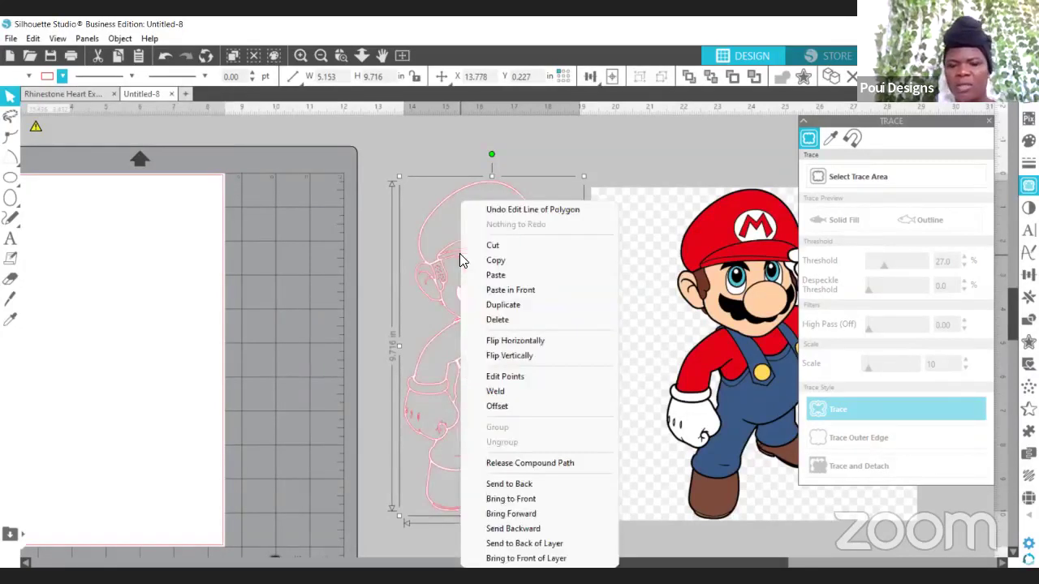
Release the trace's compound path into separate pieces and shift the colour image up-left
{"action": "left_click", "coordinate": [521, 462]}
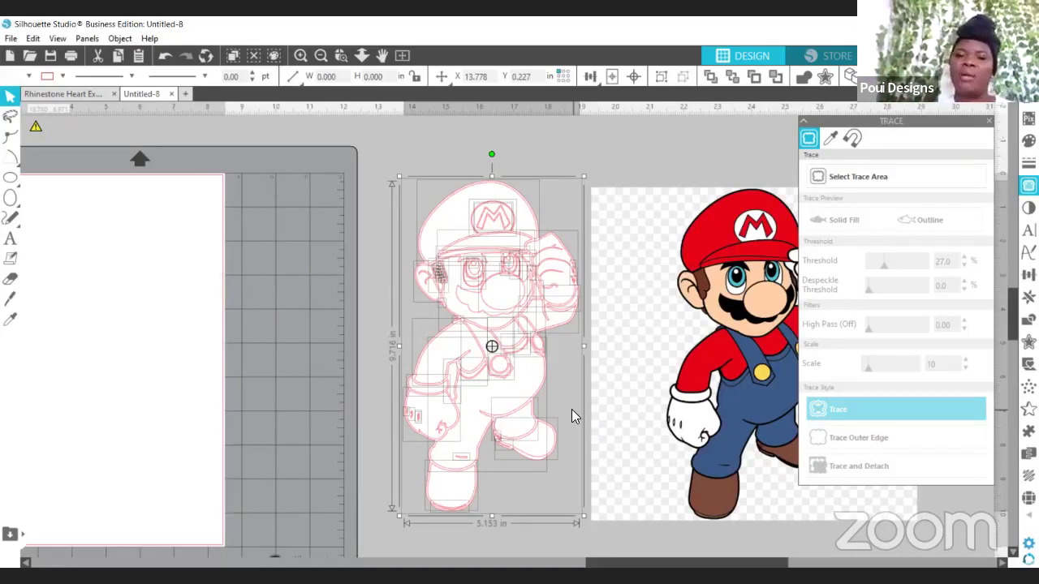
{"action": "left_click", "coordinate": [568, 128]}
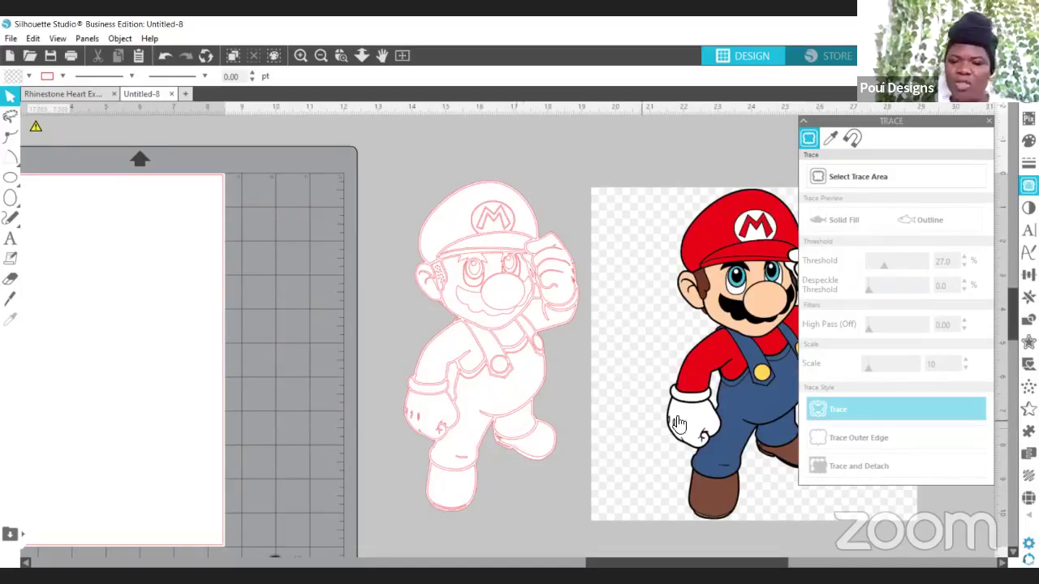
{"action": "left_click_drag", "start_coordinate": [741, 406], "coordinate": [708, 376]}
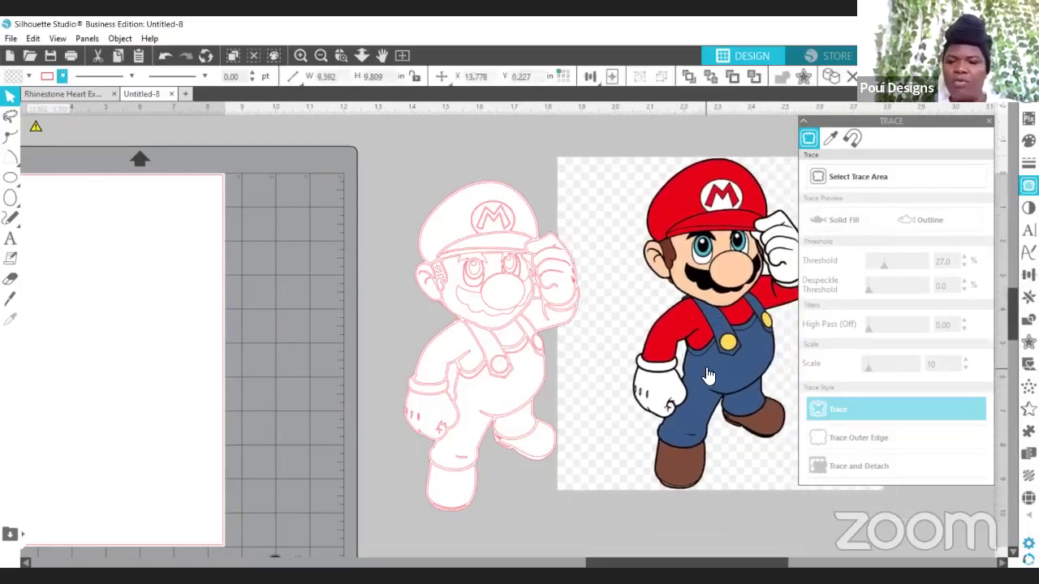
Join the small leg piece and the lower-body piece into one compound path
{"action": "left_click", "coordinate": [515, 424]}
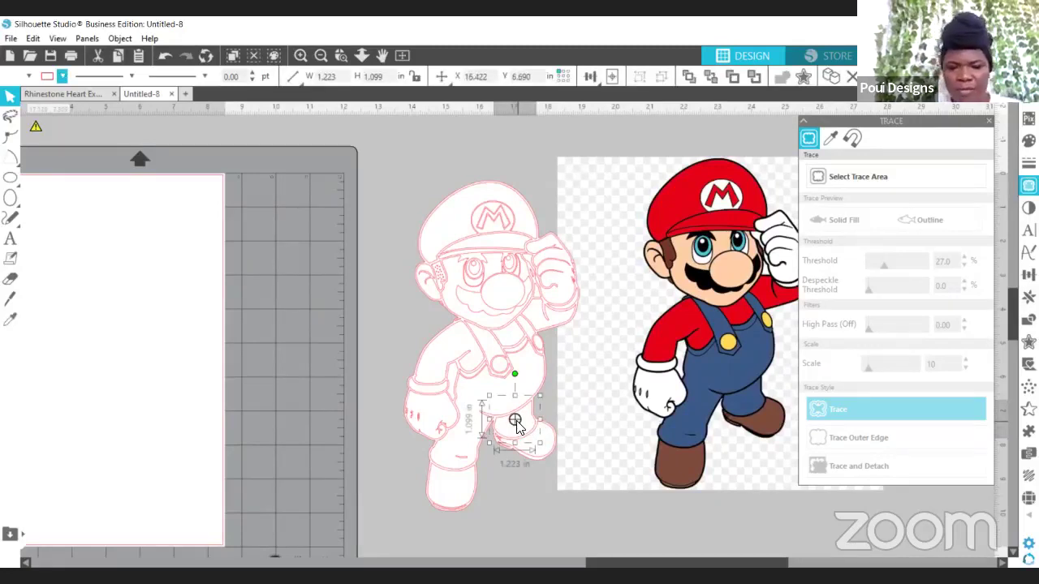
{"action": "left_click", "coordinate": [528, 370]}
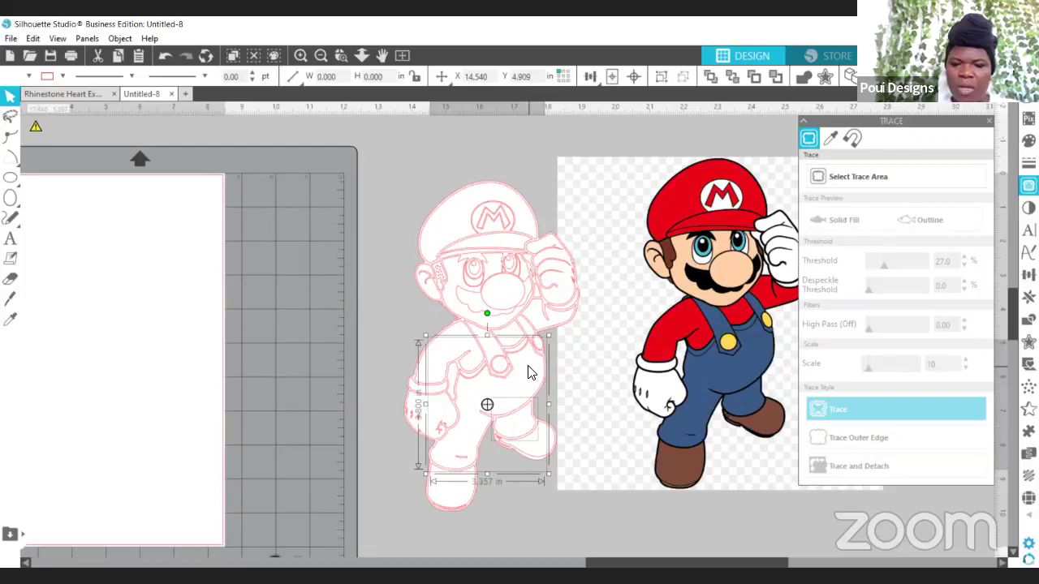
{"action": "right_click", "coordinate": [528, 373]}
{"action": "left_click", "coordinate": [584, 464]}
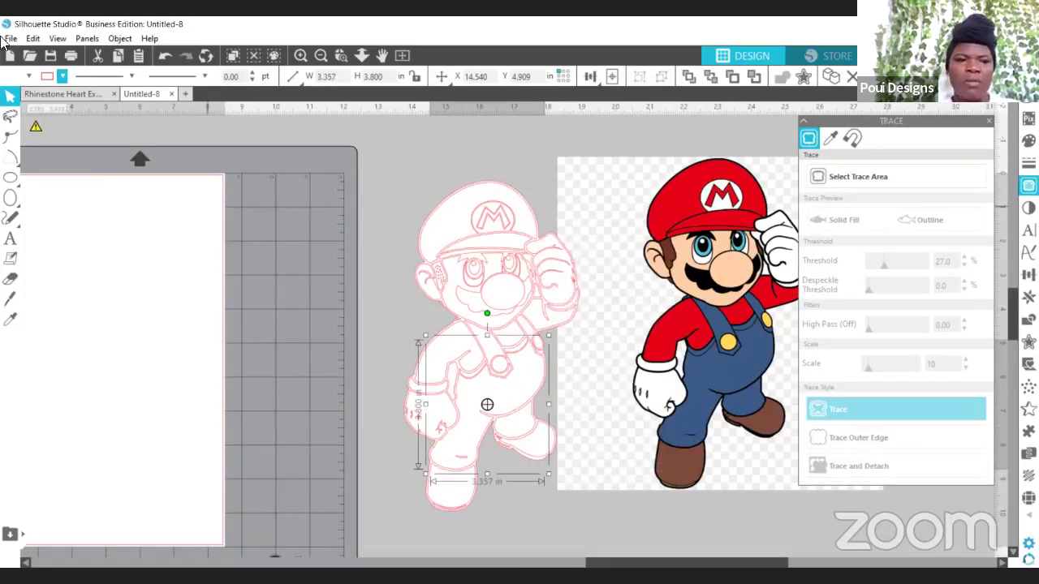
{"action": "left_click", "coordinate": [29, 74]}
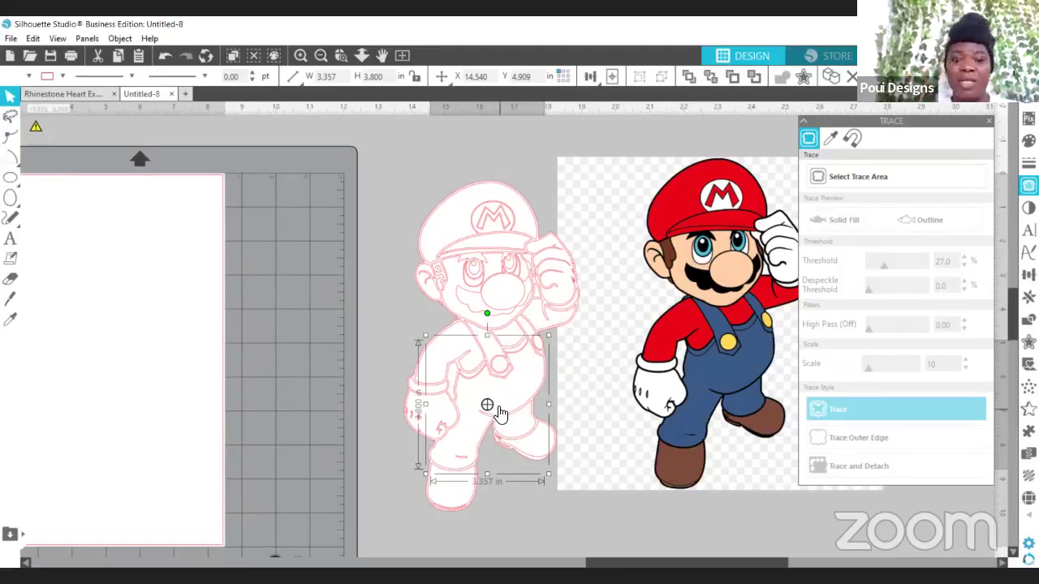
Fill the overalls with blue sampled from the original image's overalls
{"action": "left_click", "coordinate": [27, 76]}
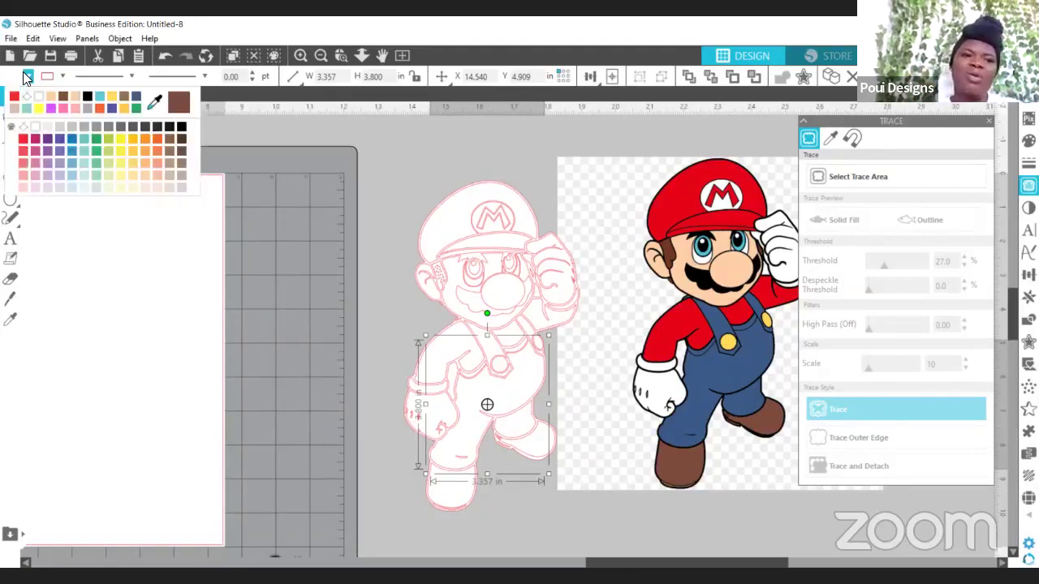
{"action": "left_click", "coordinate": [151, 103]}
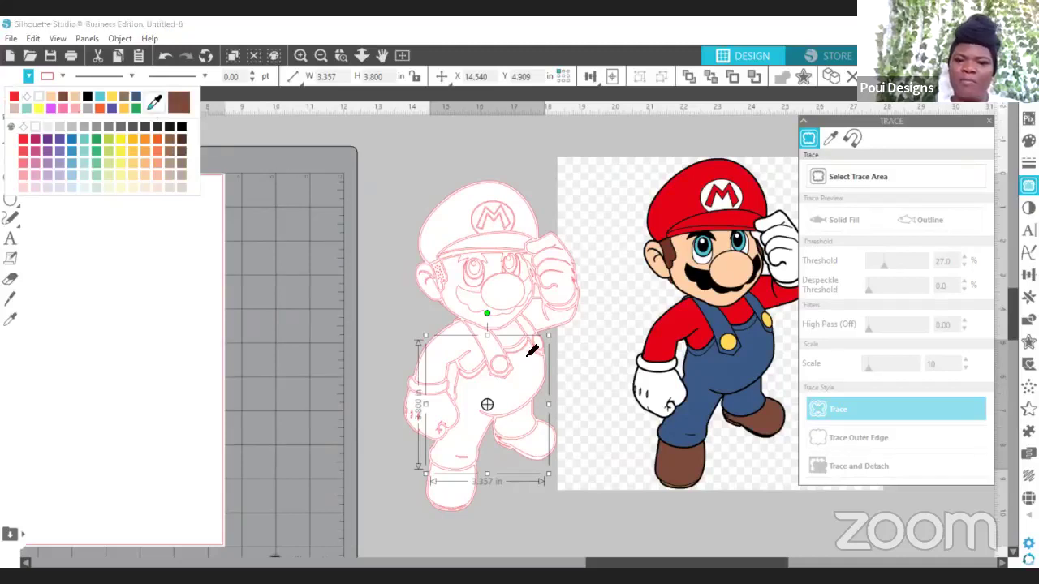
{"action": "left_click", "coordinate": [714, 370]}
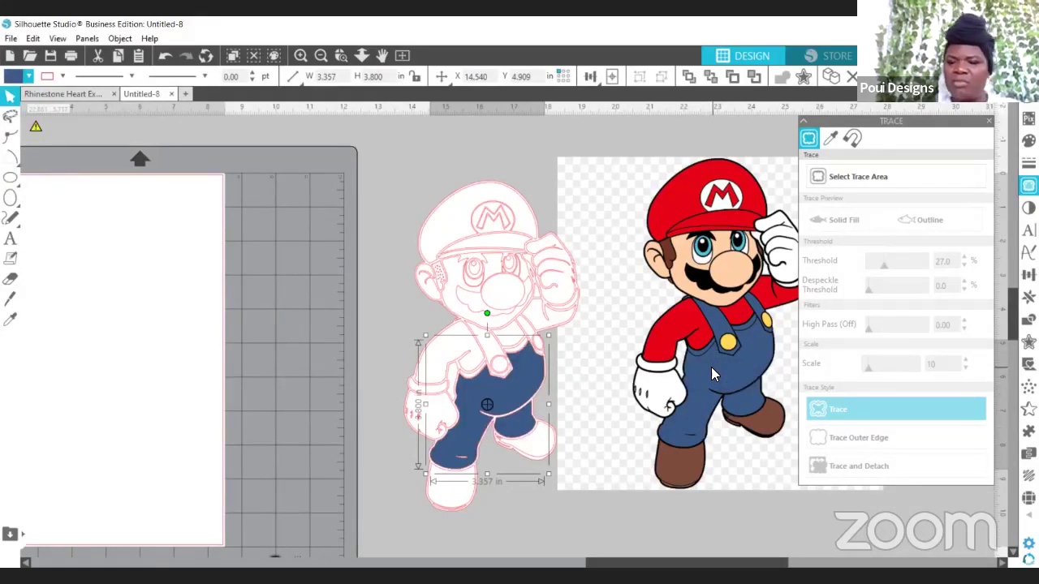
Select the bib pieces above the overalls and zoom in on the traced Mario
{"action": "left_click", "coordinate": [487, 349]}
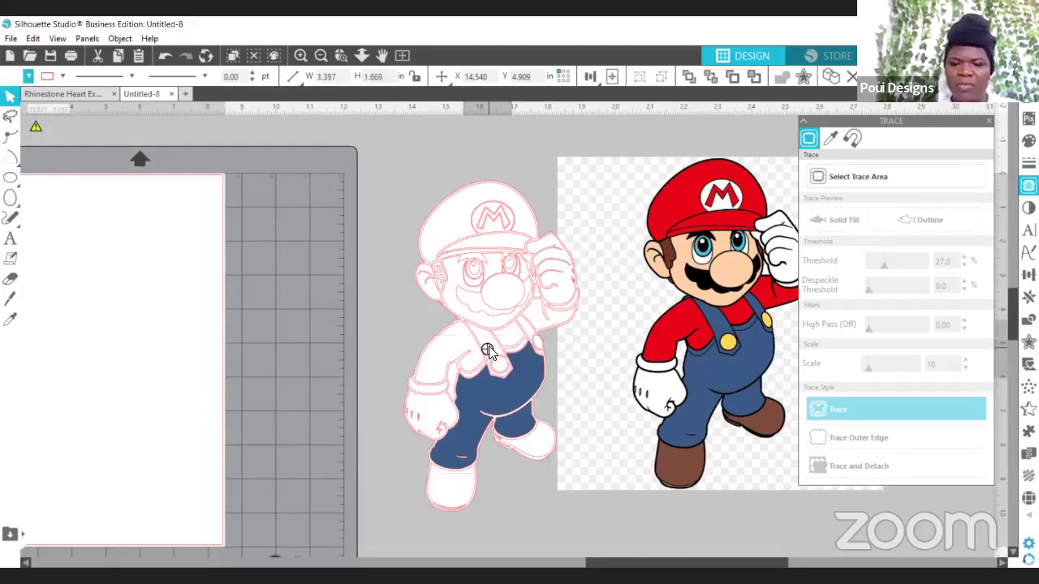
{"action": "left_click", "coordinate": [527, 326]}
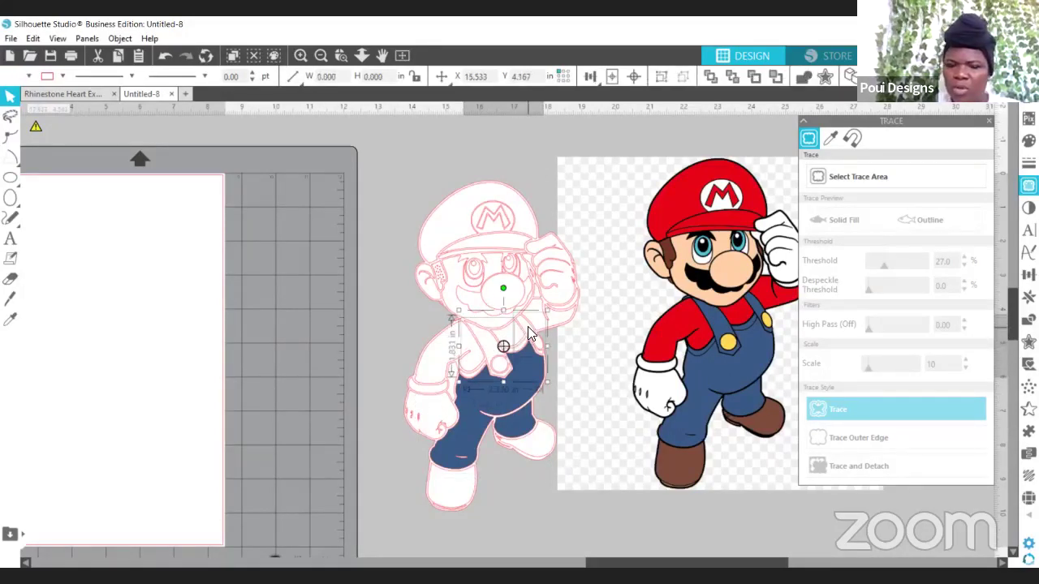
{"action": "left_click", "coordinate": [335, 57]}
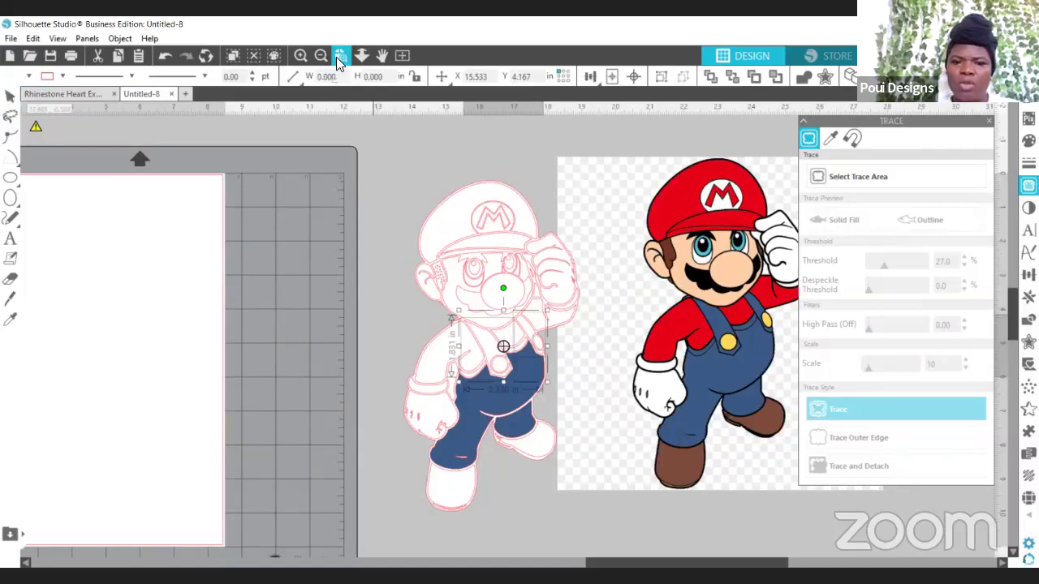
{"action": "left_click", "coordinate": [300, 55]}
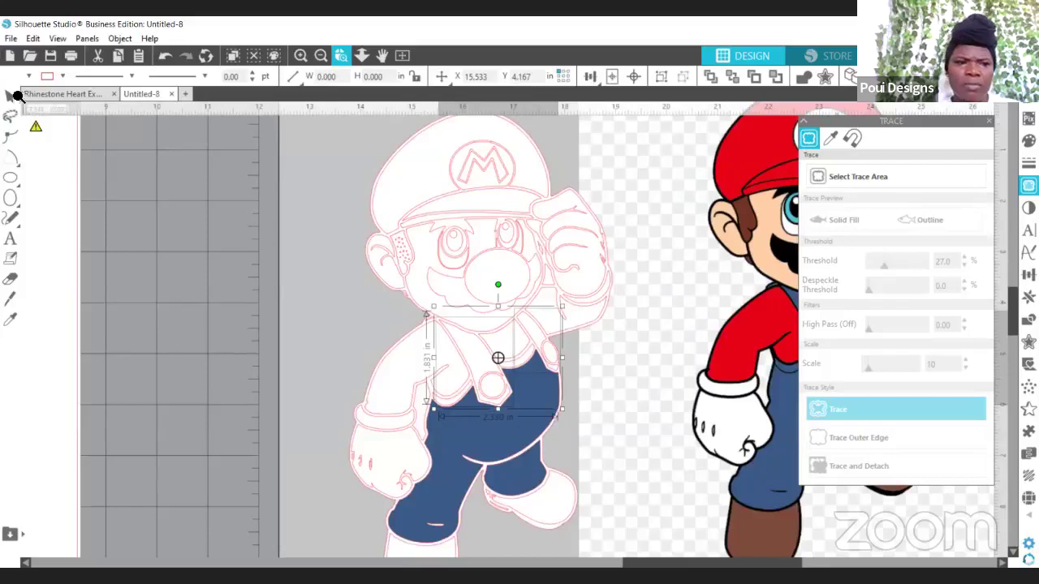
Join the bib, strap and lower overalls pieces into one compound path, then close the Trace panel
{"action": "left_click", "coordinate": [11, 95]}
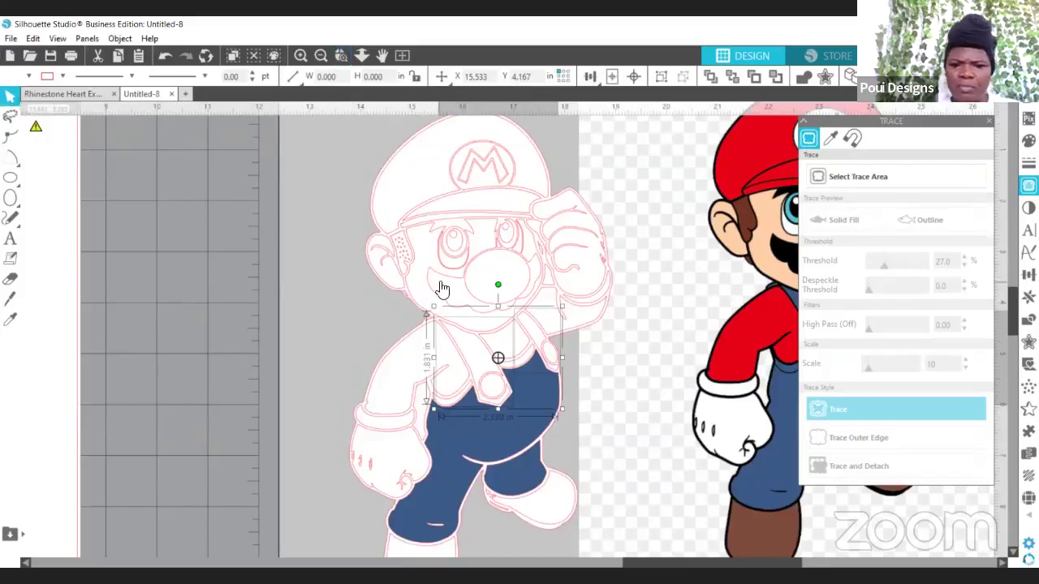
{"action": "left_click", "coordinate": [451, 403]}
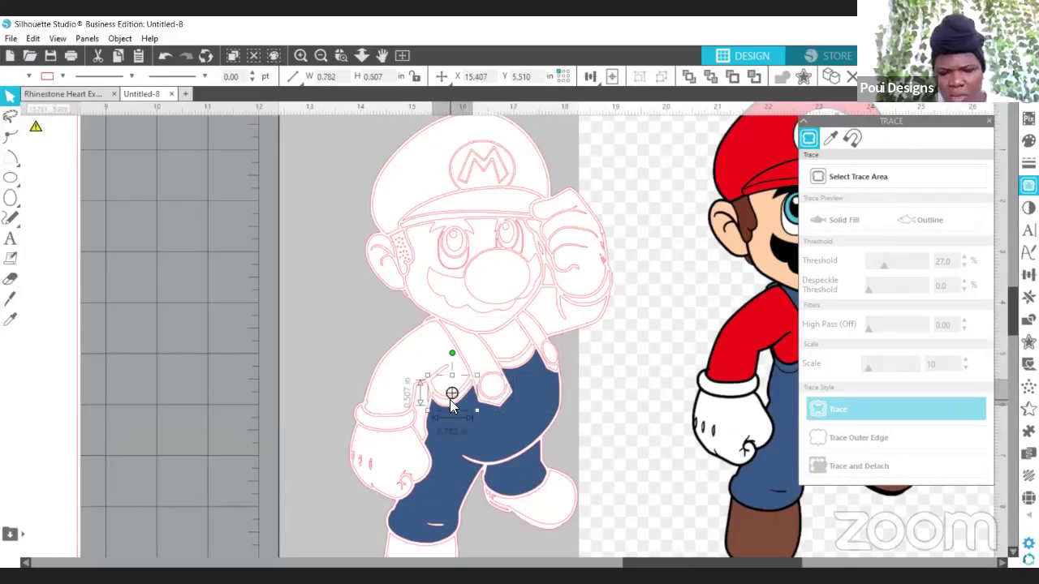
{"action": "left_click", "coordinate": [492, 366]}
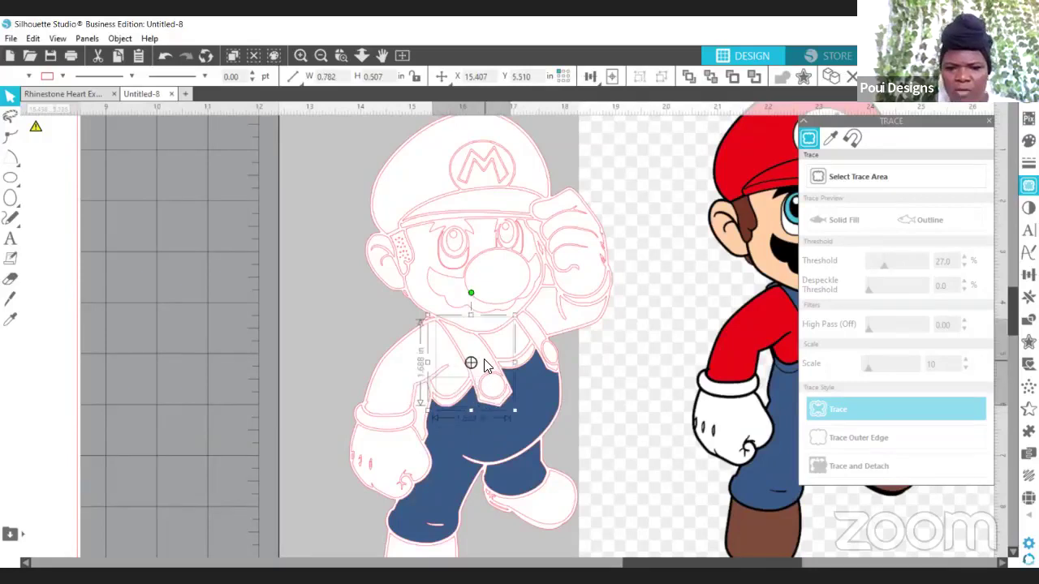
{"action": "left_click", "coordinate": [526, 357], "text": "shift"}
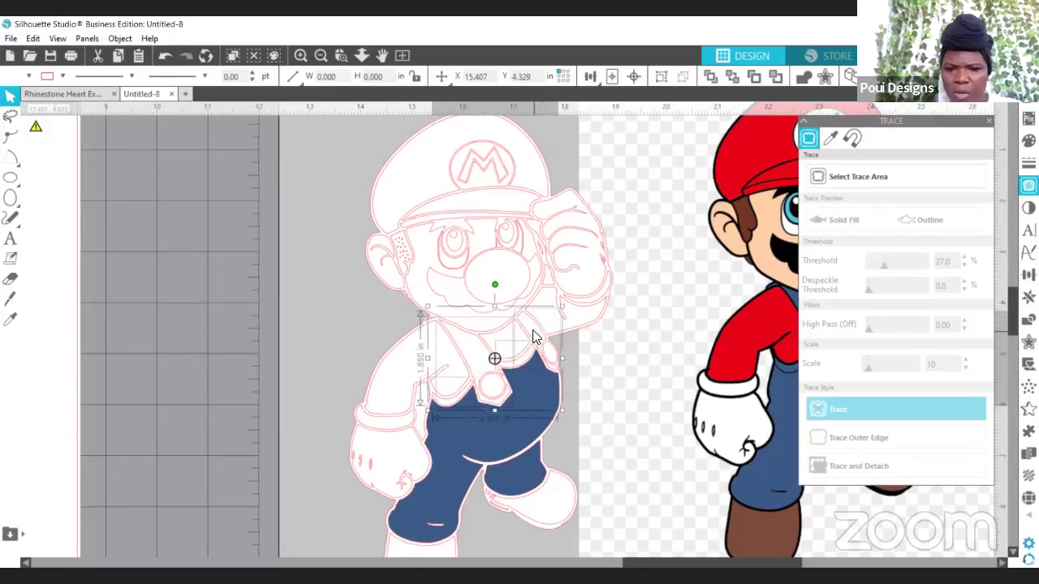
{"action": "left_click", "coordinate": [534, 407], "text": "shift"}
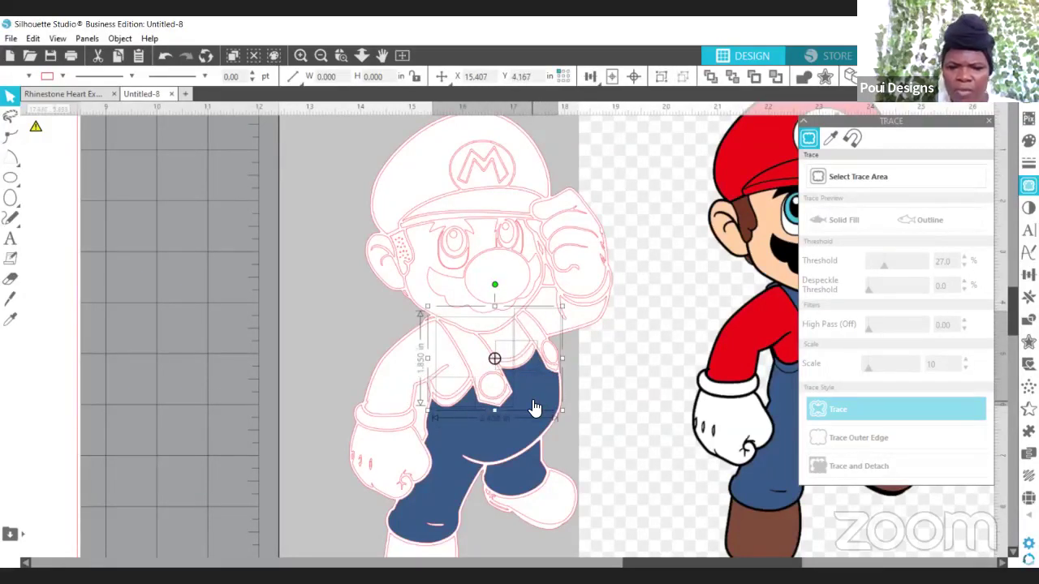
{"action": "left_click", "coordinate": [532, 406], "text": "shift"}
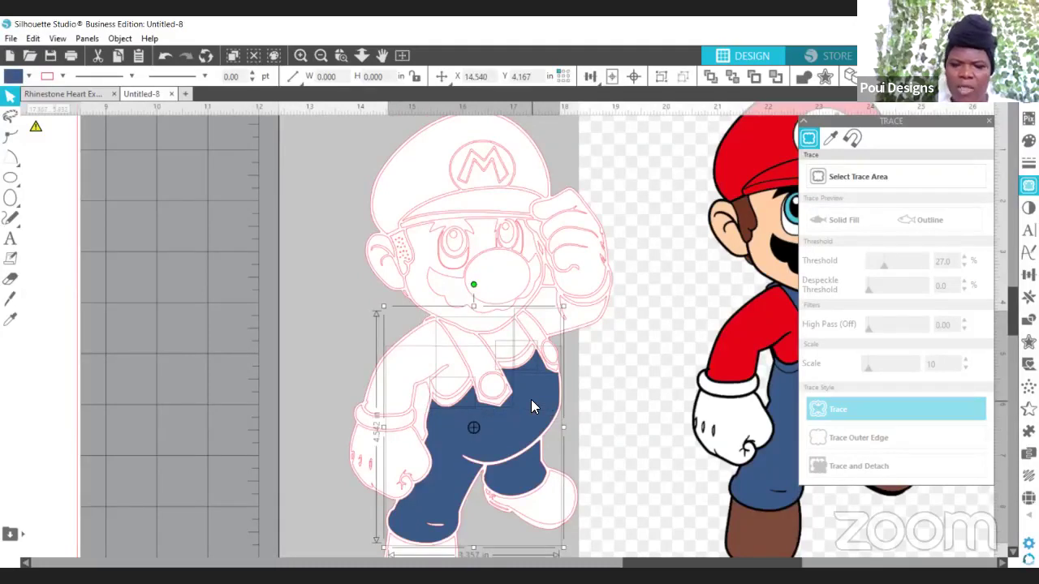
{"action": "right_click", "coordinate": [531, 399]}
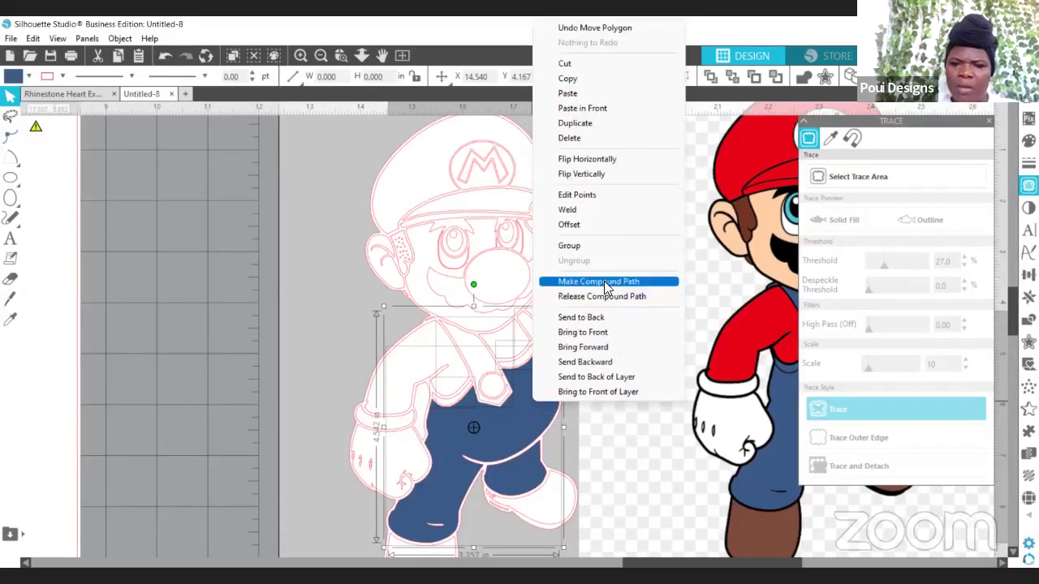
{"action": "left_click", "coordinate": [605, 281]}
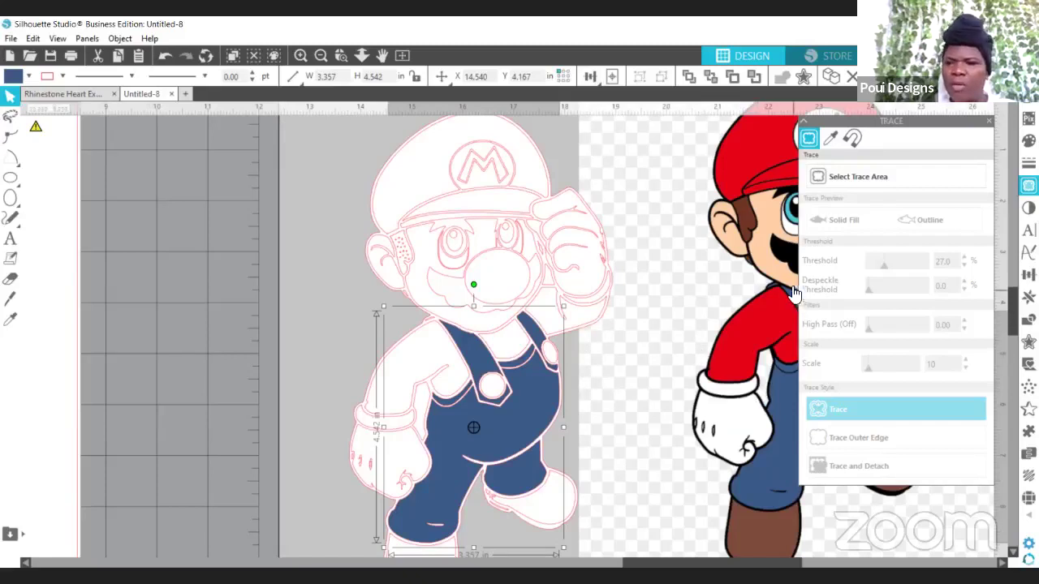
{"action": "left_click", "coordinate": [1028, 185]}
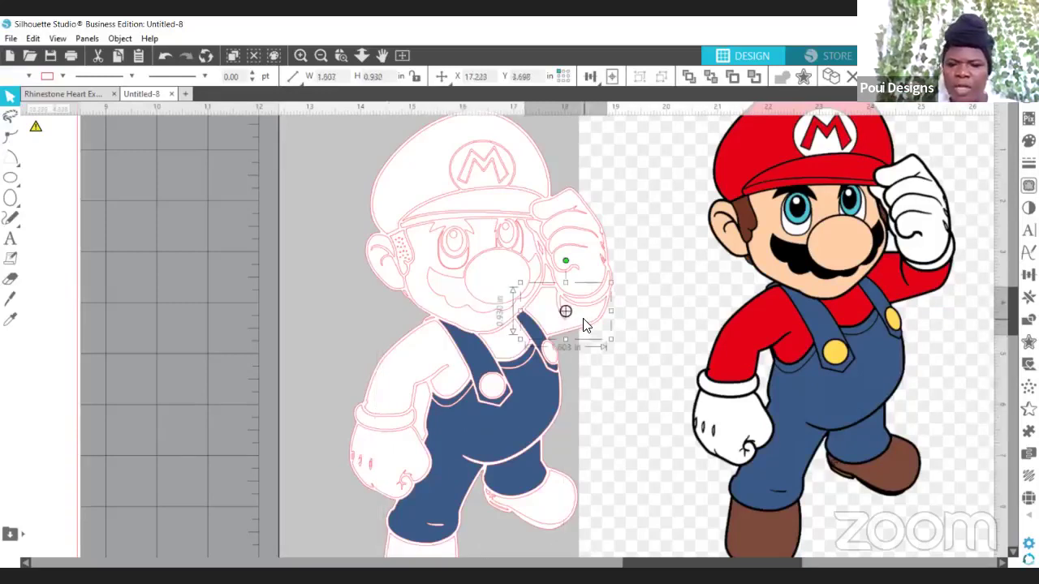
Combine the raised-arm and torso shirt pieces into one compound path
{"action": "left_click", "coordinate": [505, 354]}
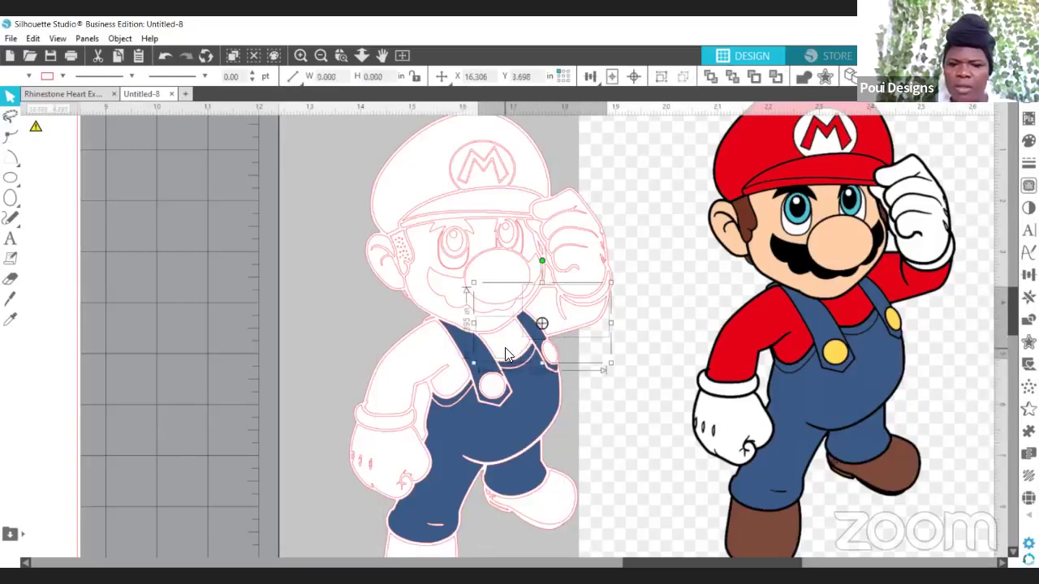
{"action": "left_click", "coordinate": [425, 364], "text": "shift"}
{"action": "right_click", "coordinate": [424, 365]}
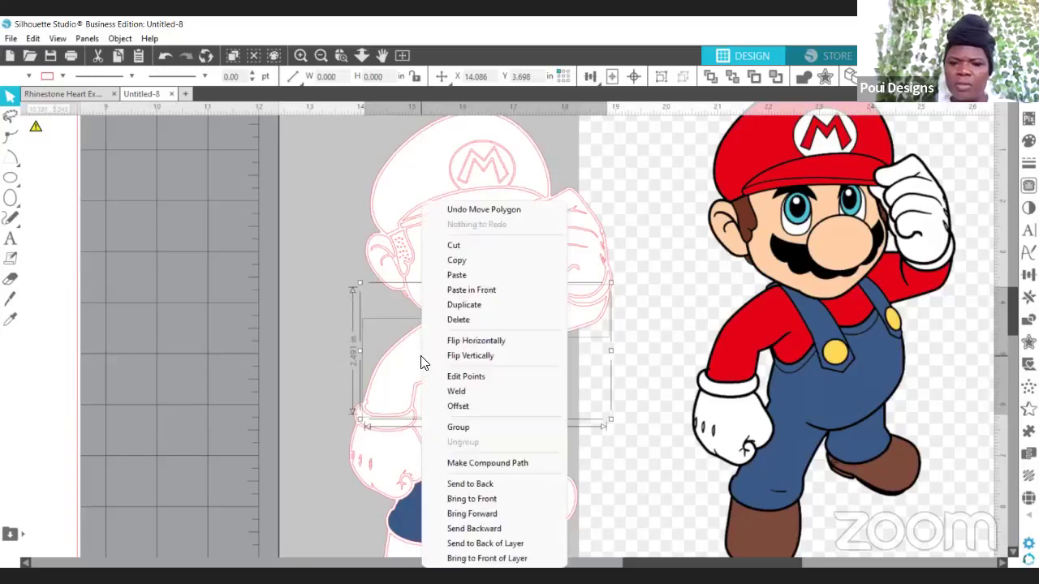
{"action": "left_click", "coordinate": [470, 465]}
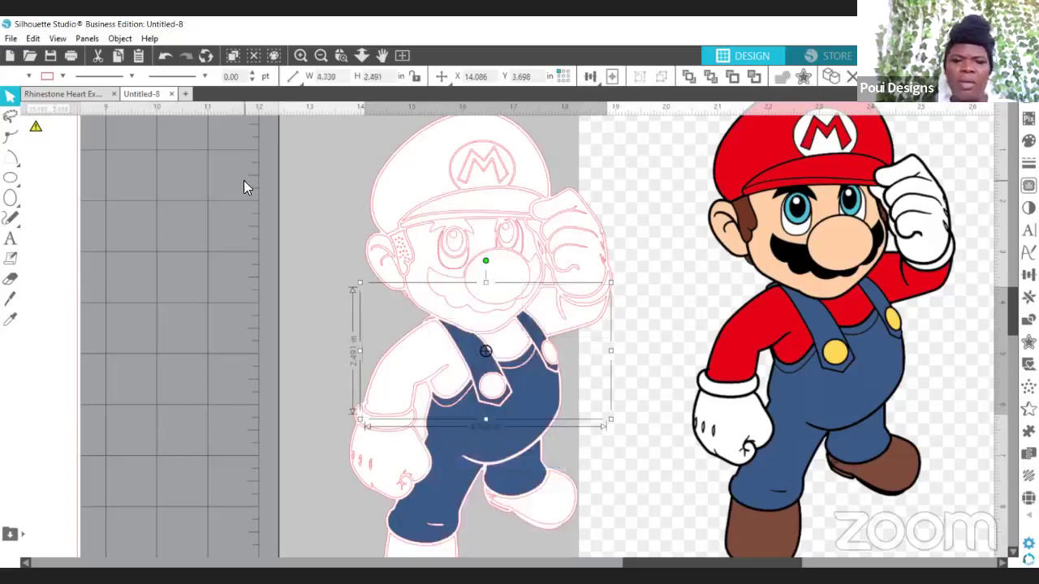
Fill the shirt with the reference shirt's red using the eyedropper
{"action": "left_click", "coordinate": [28, 76]}
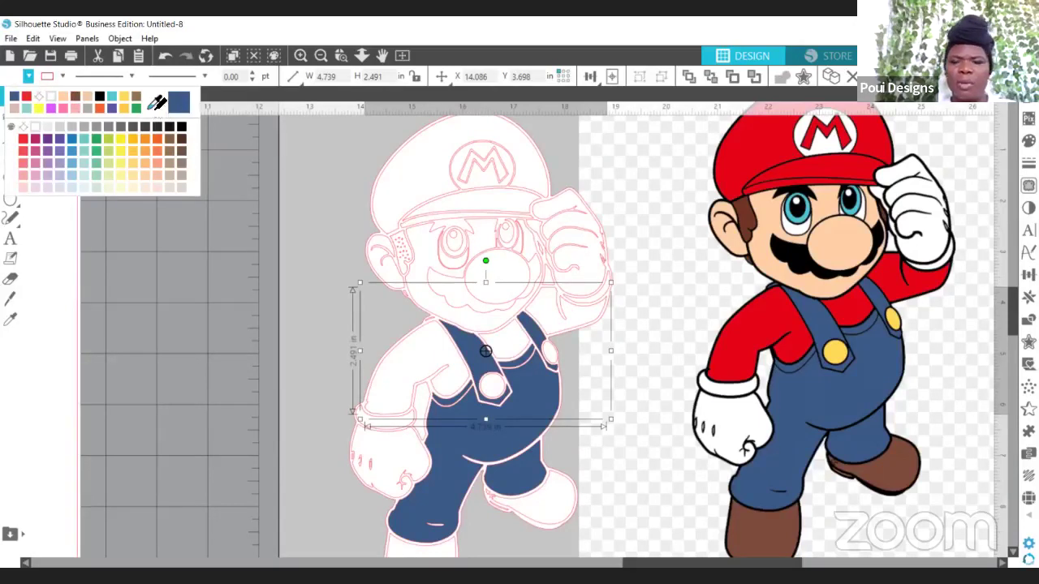
{"action": "left_click", "coordinate": [156, 103]}
{"action": "left_click", "coordinate": [739, 333]}
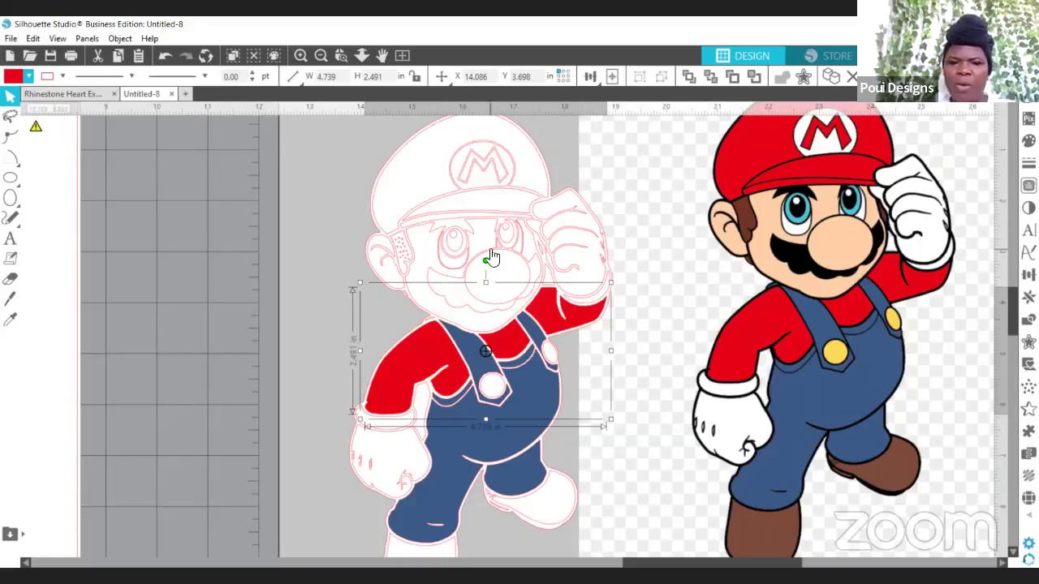
{"action": "left_click", "coordinate": [419, 180]}
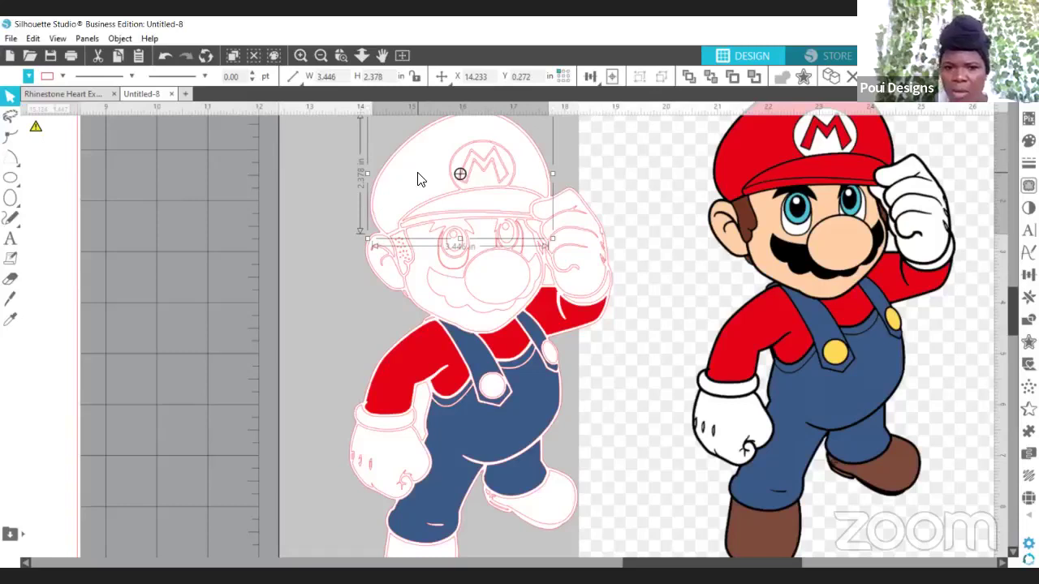
Join the cap pieces into one compound path and fill it red from the palette
{"action": "left_click", "coordinate": [504, 209]}
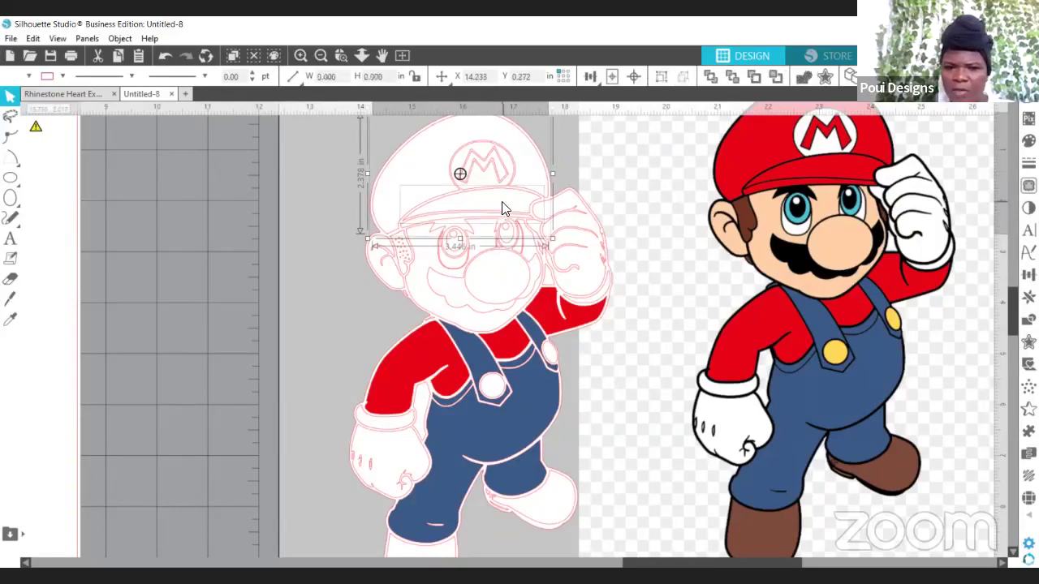
{"action": "right_click", "coordinate": [438, 224]}
{"action": "left_click", "coordinate": [501, 463]}
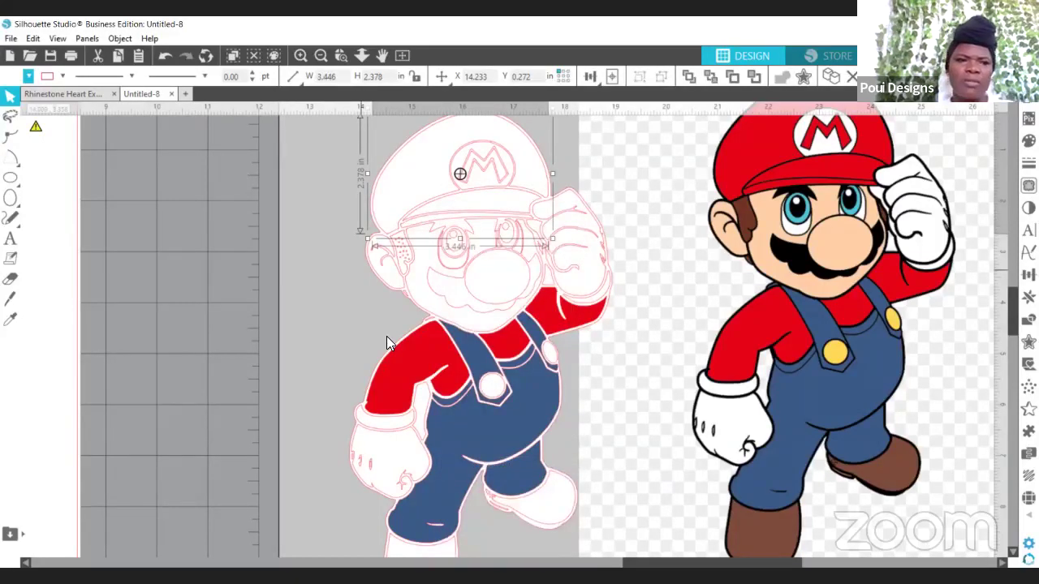
{"action": "left_click", "coordinate": [29, 76]}
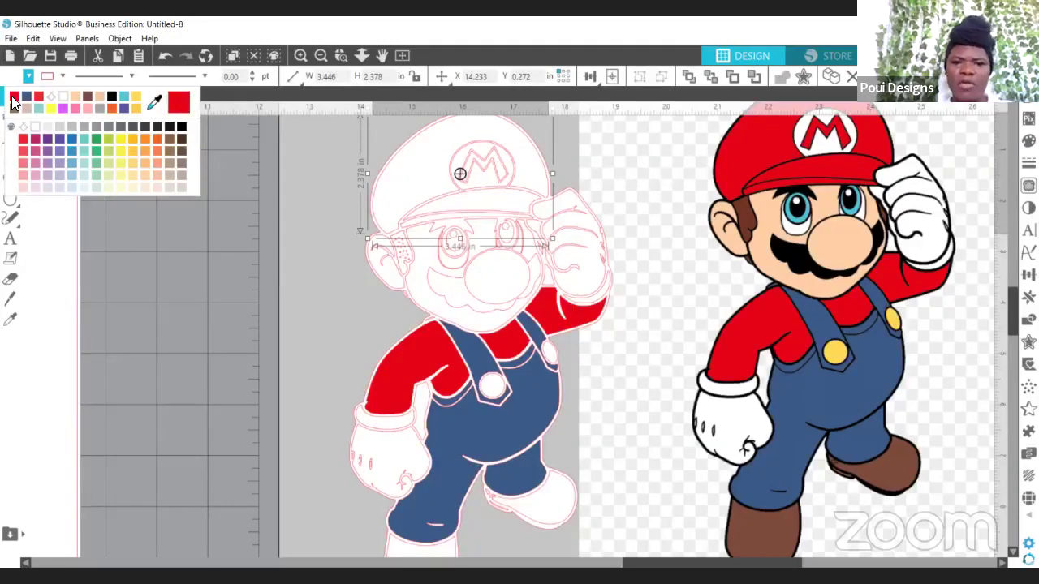
{"action": "left_click", "coordinate": [14, 98]}
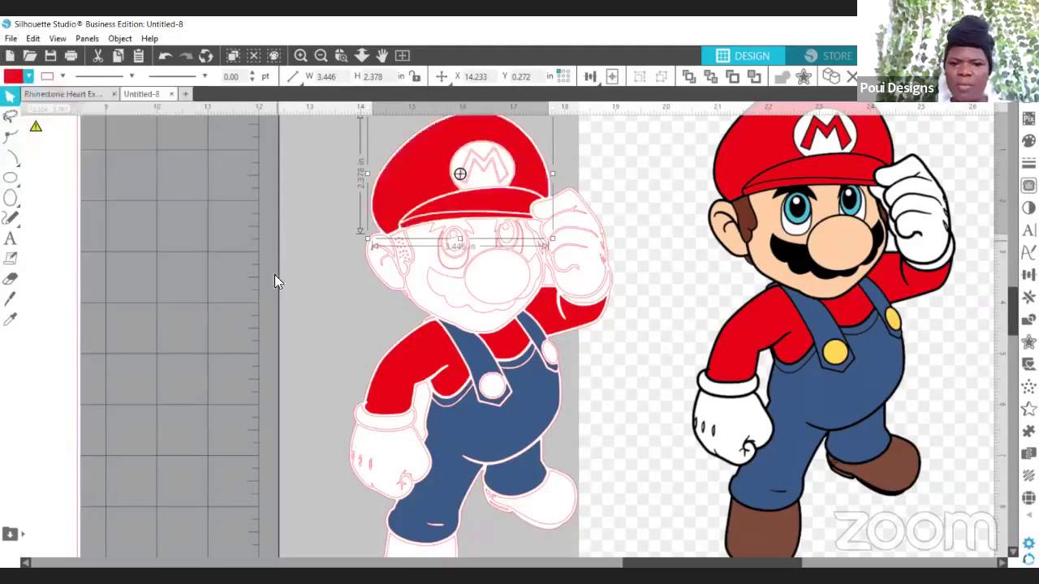
{"action": "left_click", "coordinate": [342, 314]}
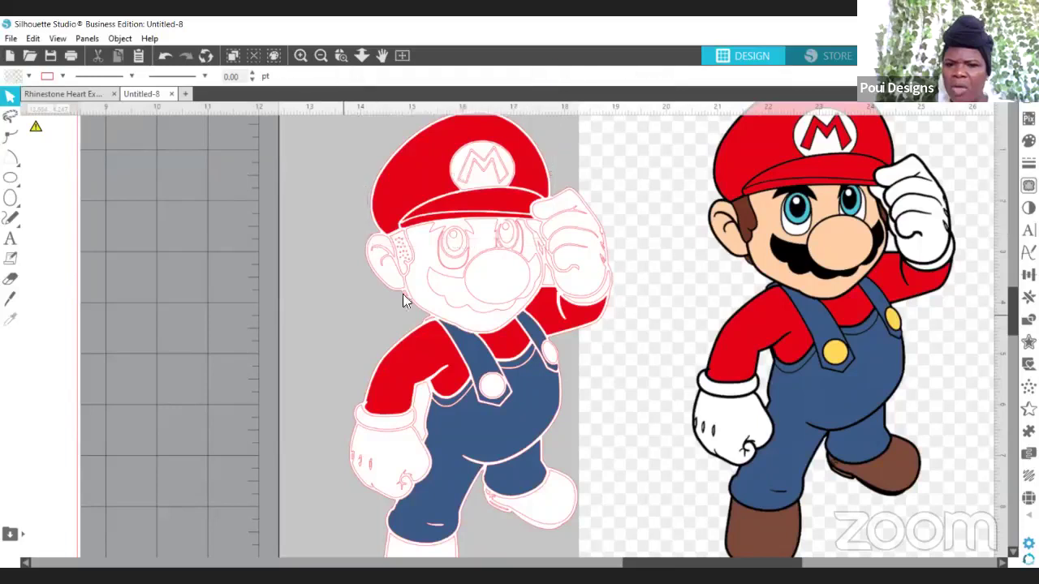
Join the raised glove and its sleeve piece into one compound path
{"action": "left_click", "coordinate": [582, 264]}
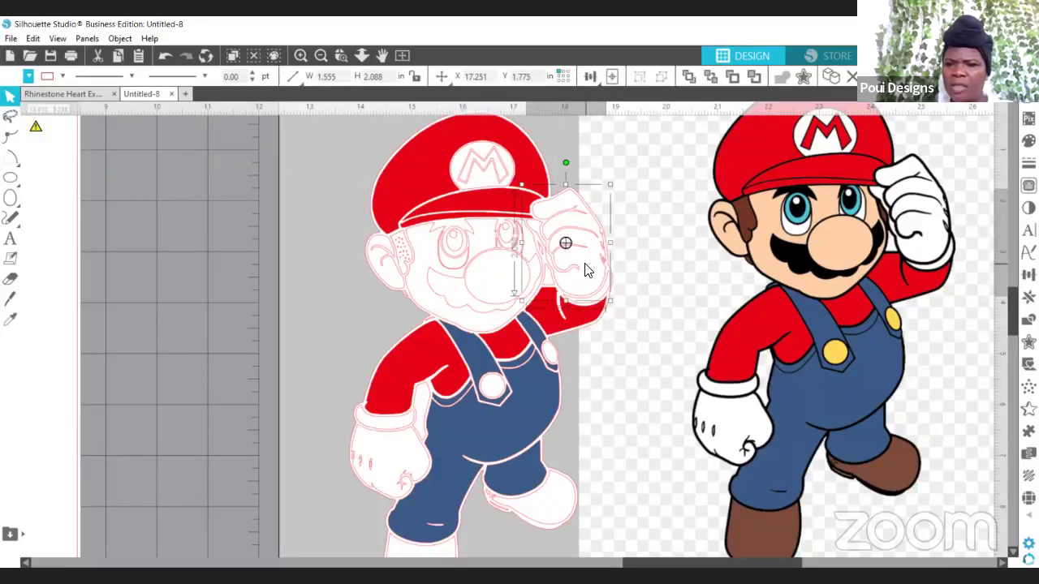
{"action": "left_click", "coordinate": [601, 298], "text": "shift"}
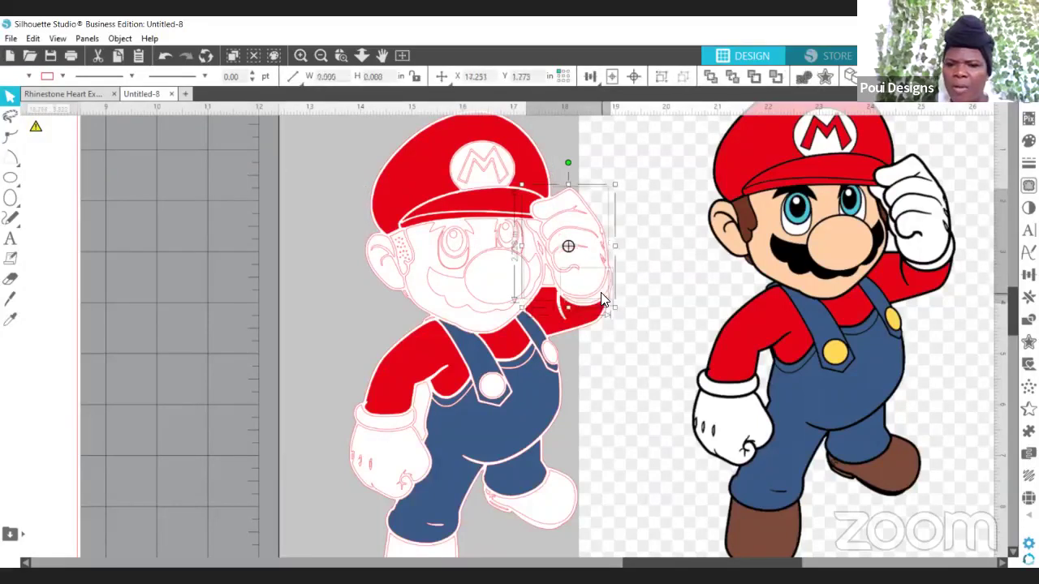
{"action": "left_click", "coordinate": [533, 233], "text": "shift"}
{"action": "left_click", "coordinate": [533, 233], "text": "shift"}
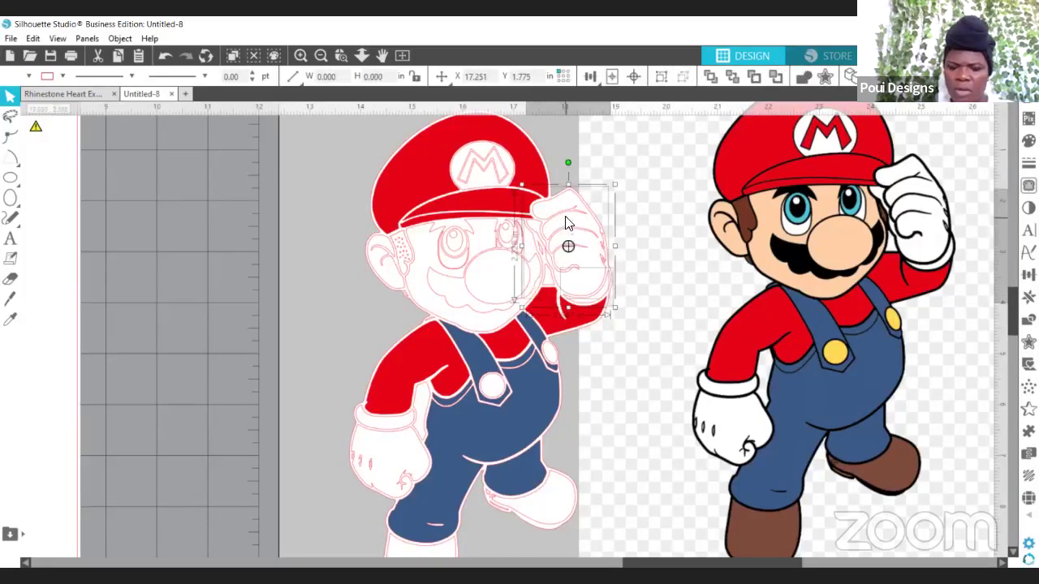
{"action": "right_click", "coordinate": [631, 394]}
{"action": "left_click", "coordinate": [649, 464]}
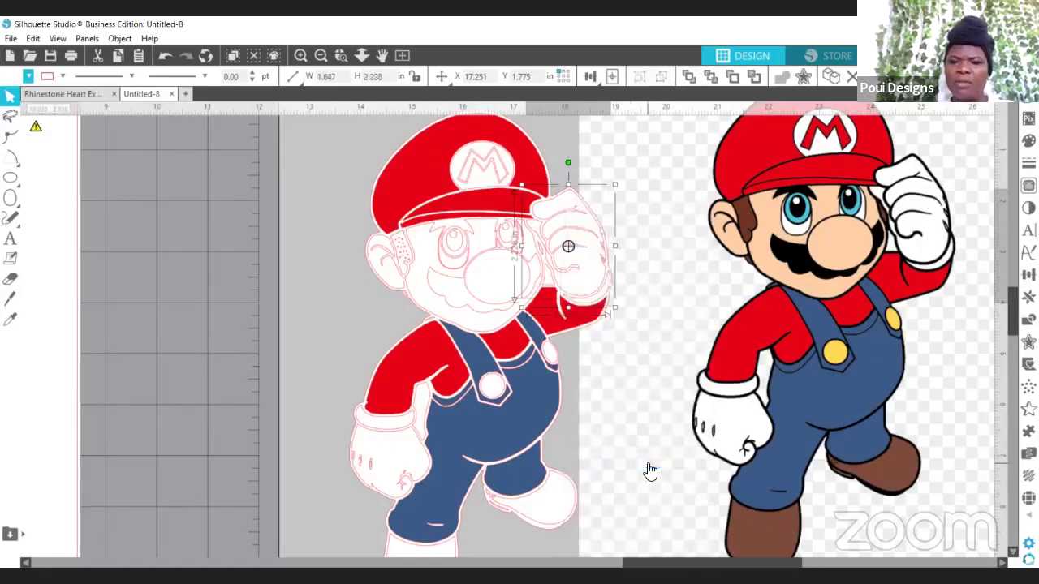
{"action": "left_click", "coordinate": [28, 76]}
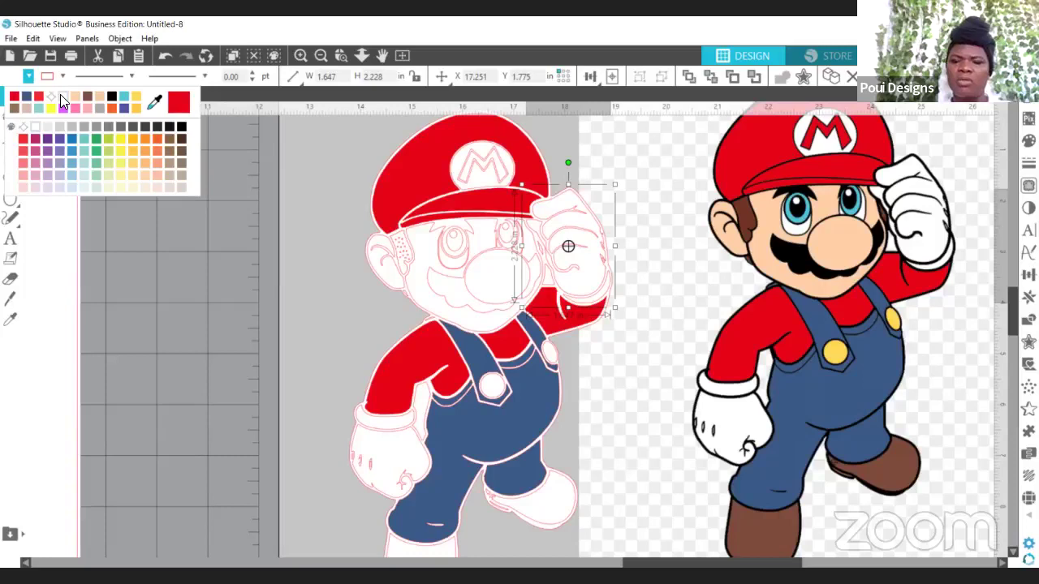
{"action": "left_click", "coordinate": [60, 94]}
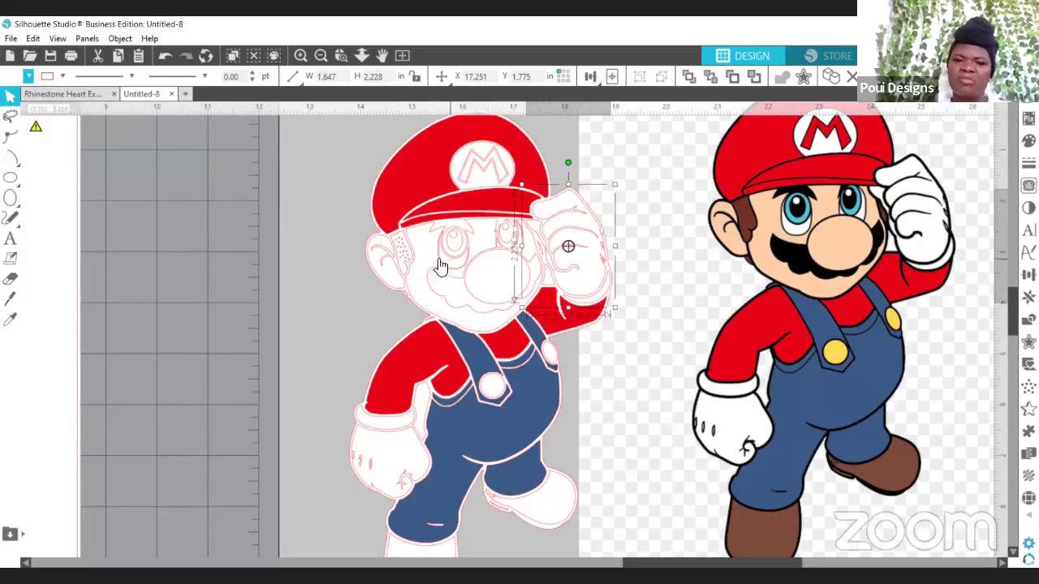
{"action": "left_click", "coordinate": [357, 319]}
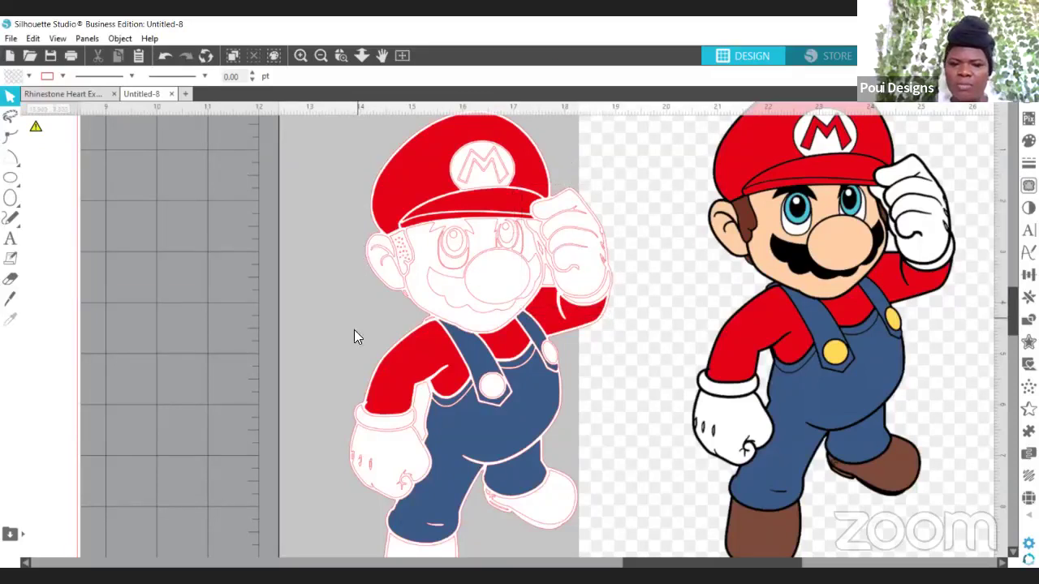
Join the lower glove, its cuff and the large Mario outline into one compound path
{"action": "left_click", "coordinate": [385, 430]}
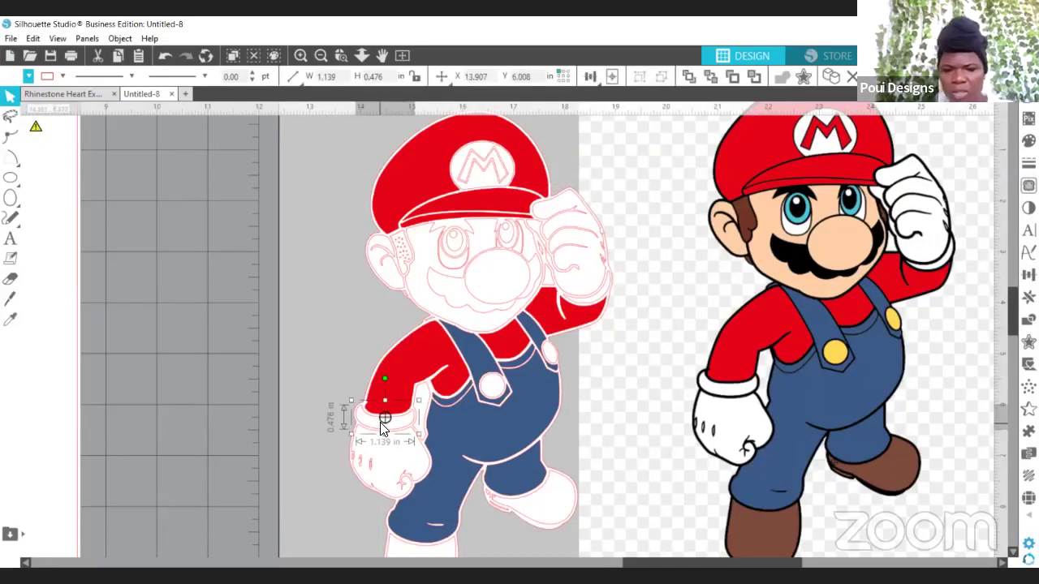
{"action": "left_click", "coordinate": [396, 473], "text": "shift"}
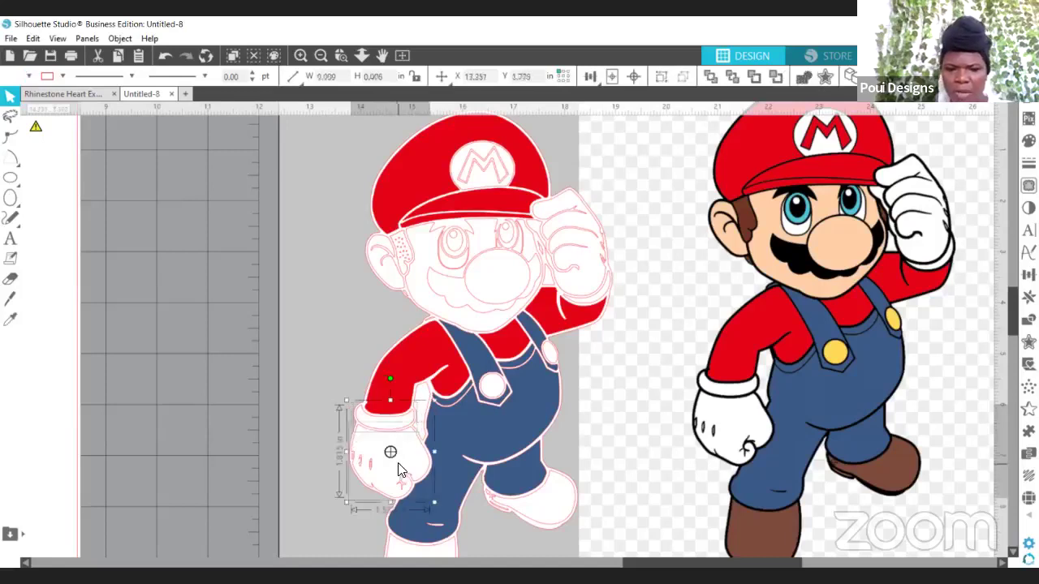
{"action": "left_click", "coordinate": [584, 288], "text": "shift"}
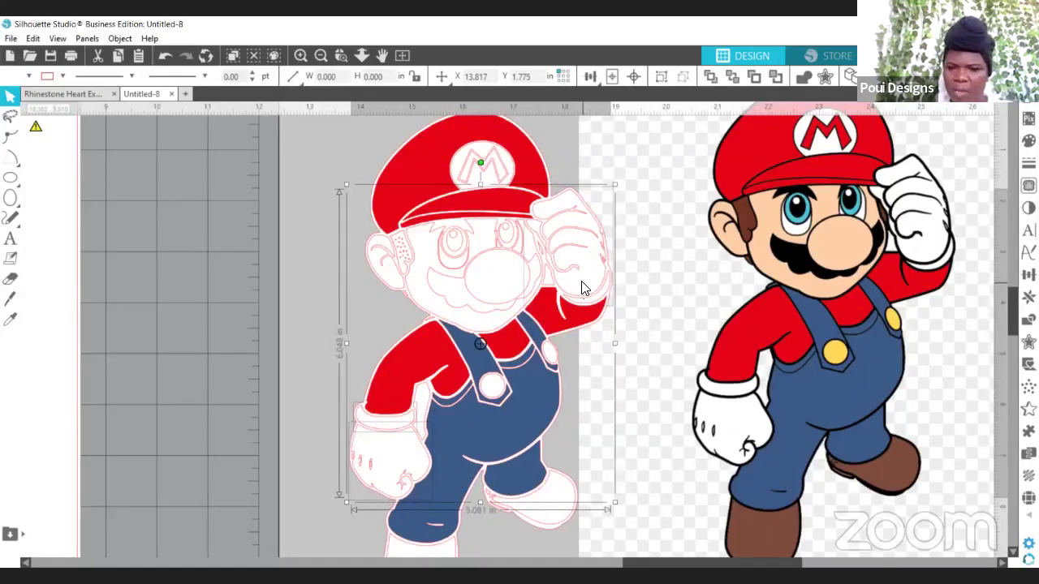
{"action": "right_click", "coordinate": [584, 288]}
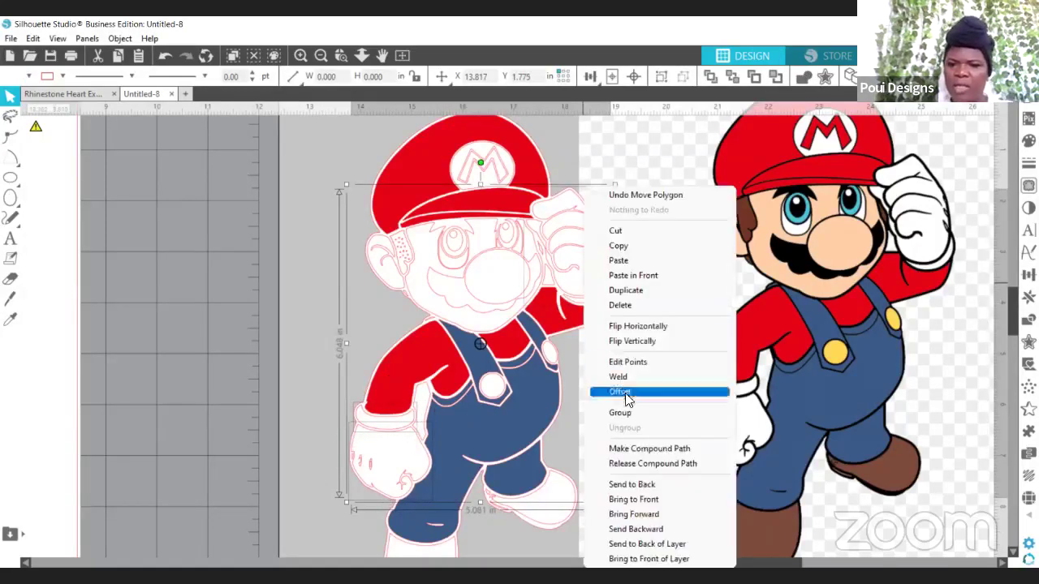
{"action": "left_click", "coordinate": [642, 449]}
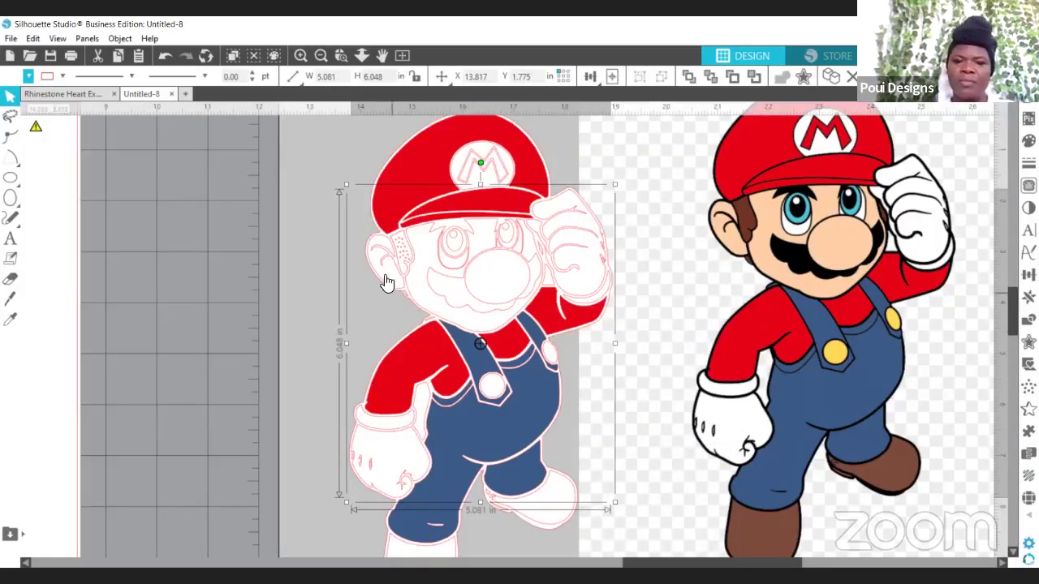
{"action": "left_click", "coordinate": [422, 297]}
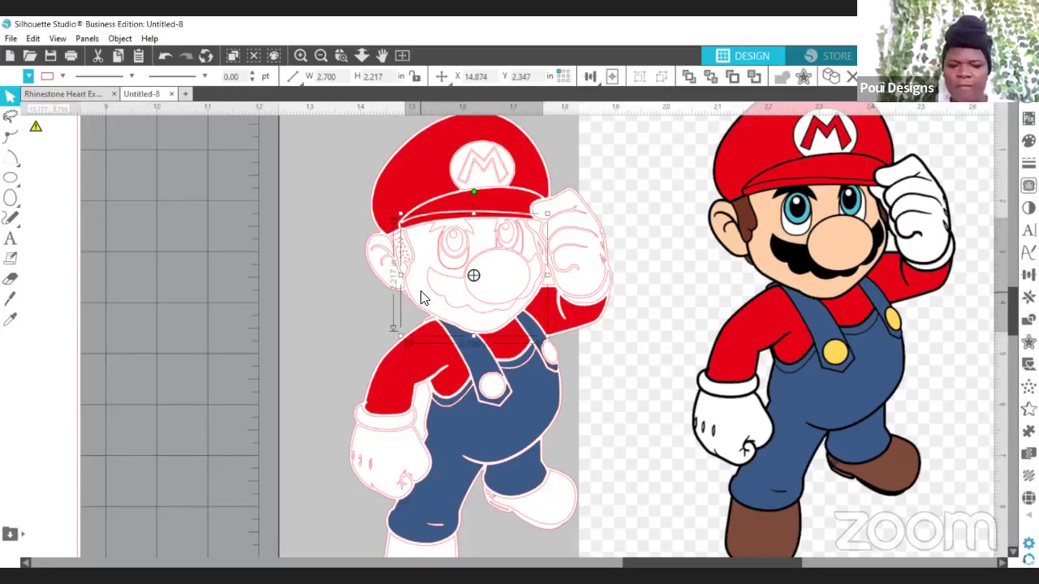
Combine the face and ear pieces into a compound path filled with the reference's peach skin tone
{"action": "left_click", "coordinate": [377, 258], "text": "shift"}
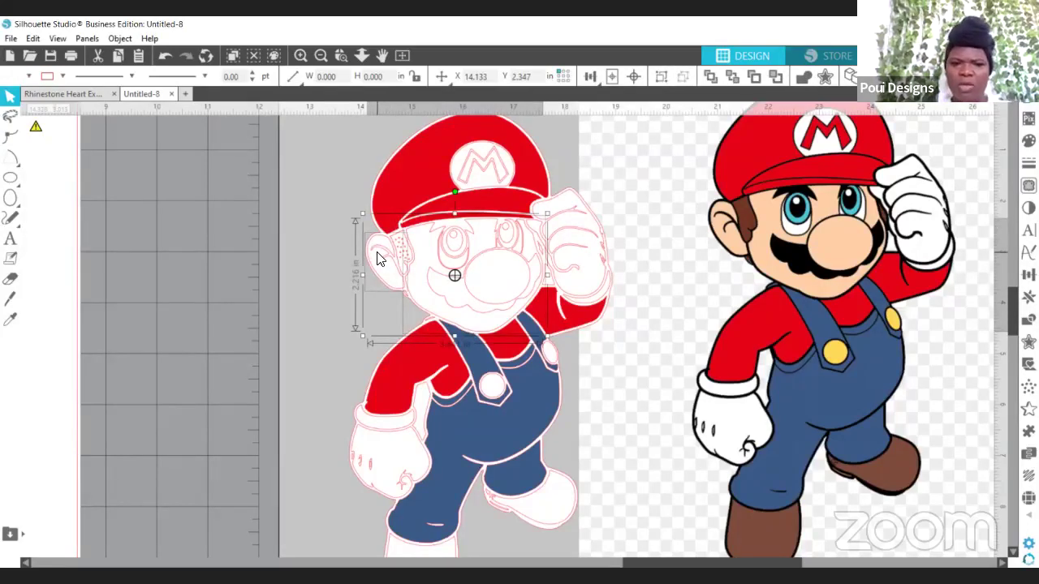
{"action": "right_click", "coordinate": [380, 258]}
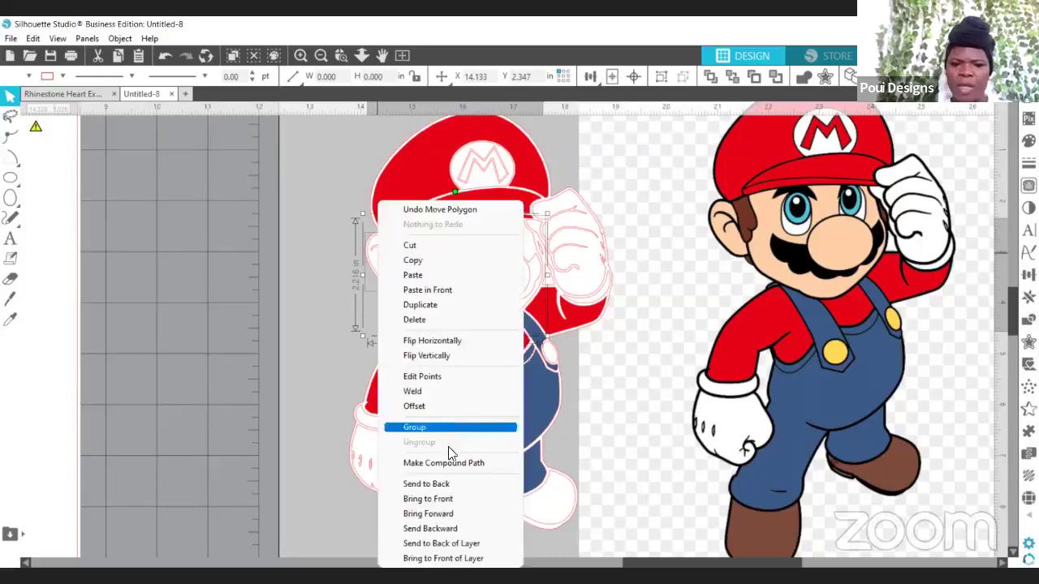
{"action": "left_click", "coordinate": [451, 466]}
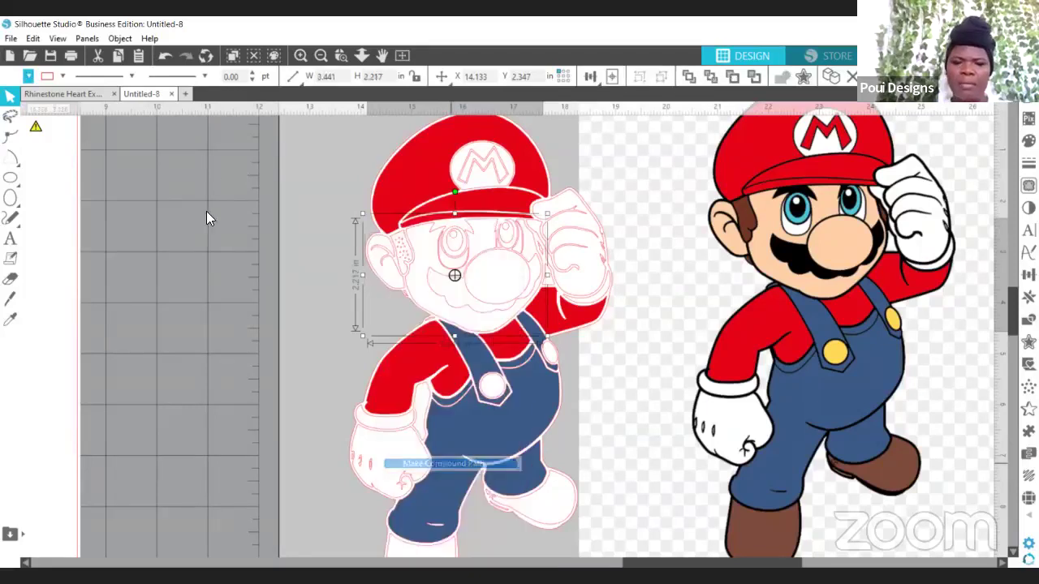
{"action": "left_click", "coordinate": [28, 77]}
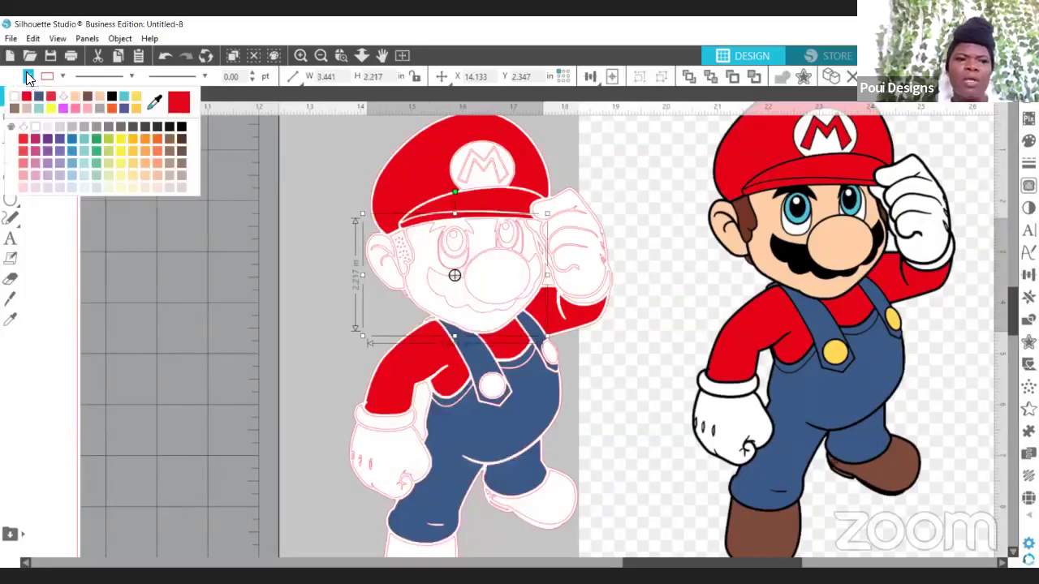
{"action": "left_click", "coordinate": [156, 104]}
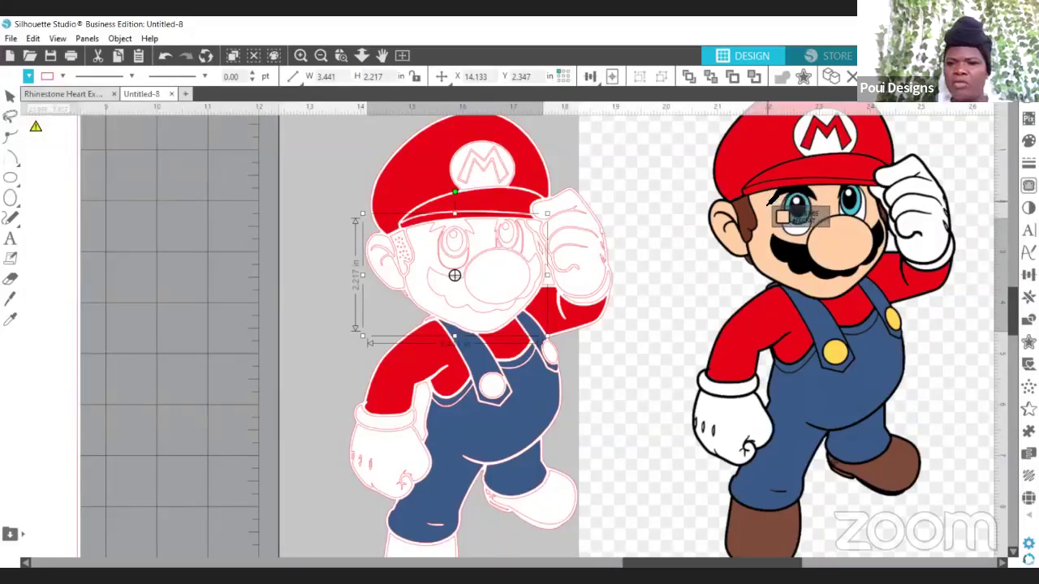
{"action": "left_click", "coordinate": [769, 207]}
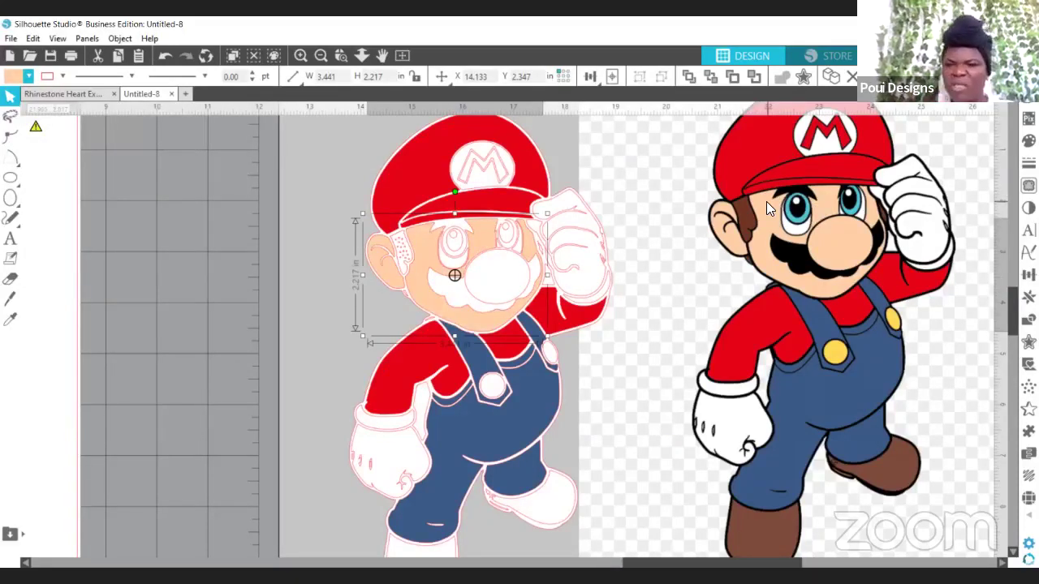
Recombine the face with the nose into one compound path, then zoom onto the stray shape by the ear
{"action": "left_click", "coordinate": [484, 277]}
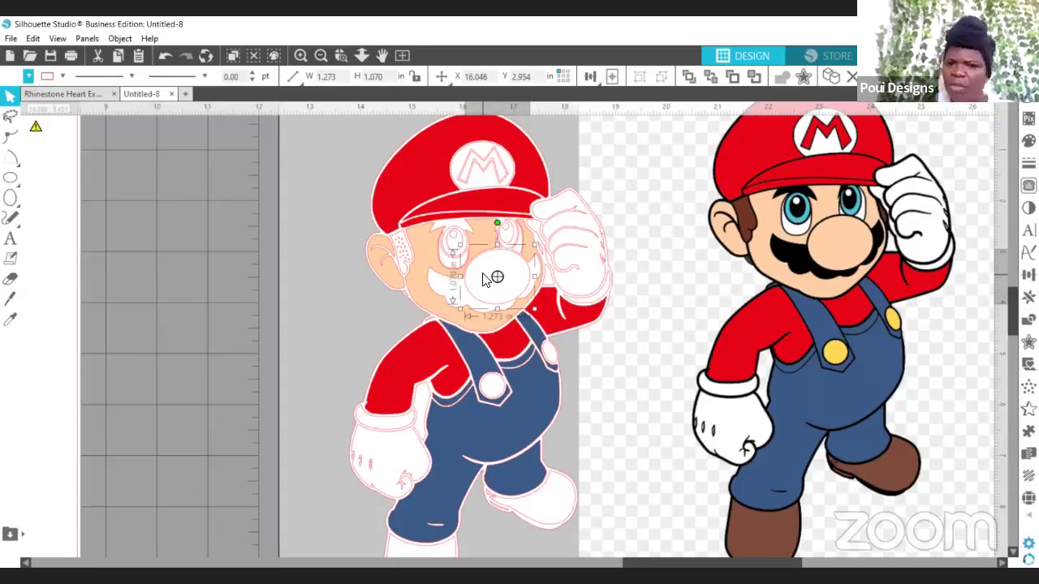
{"action": "left_click", "coordinate": [422, 253]}
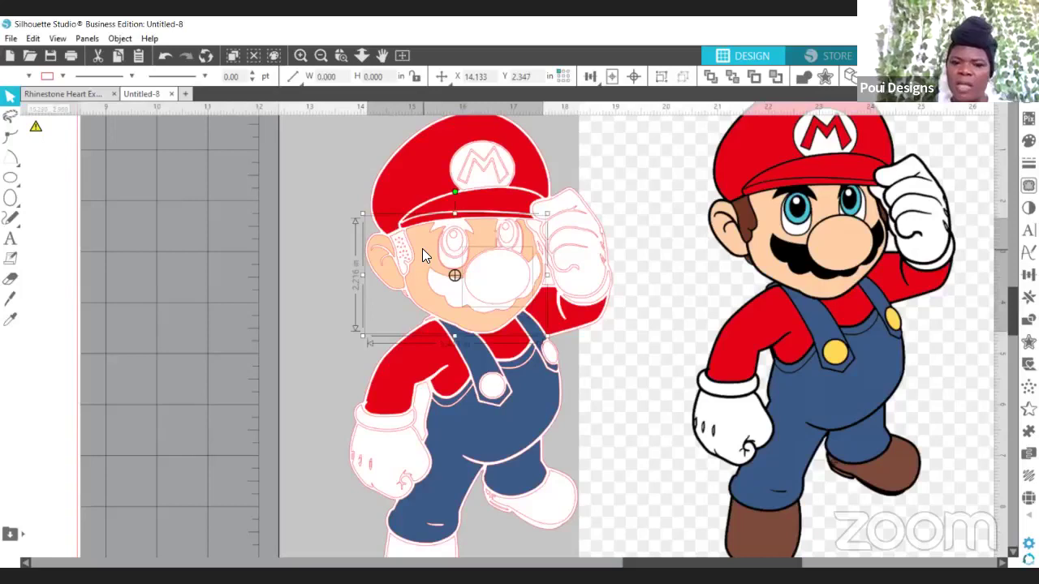
{"action": "right_click", "coordinate": [422, 253]}
{"action": "left_click", "coordinate": [492, 449]}
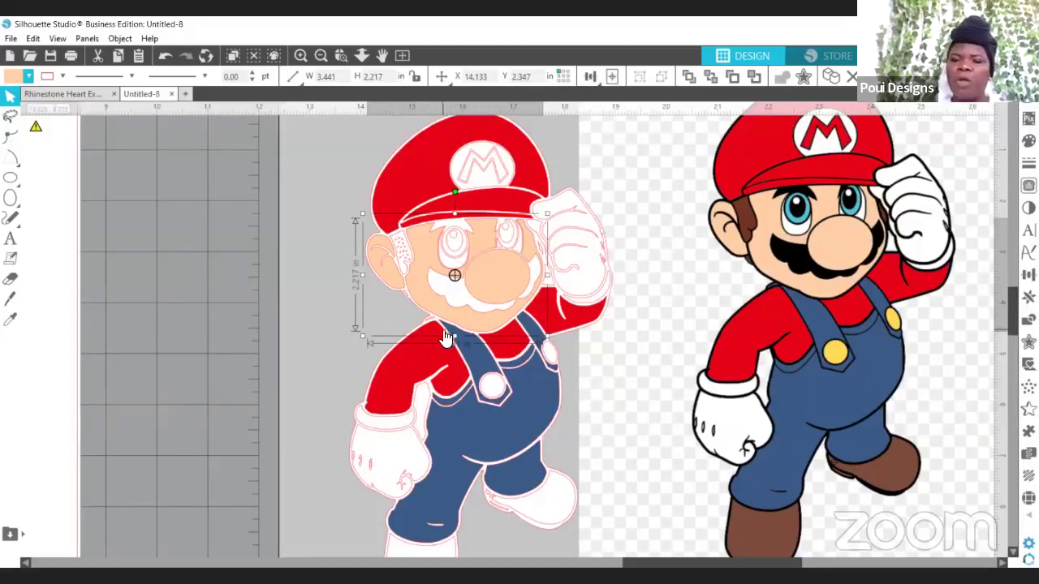
{"action": "left_click", "coordinate": [403, 249]}
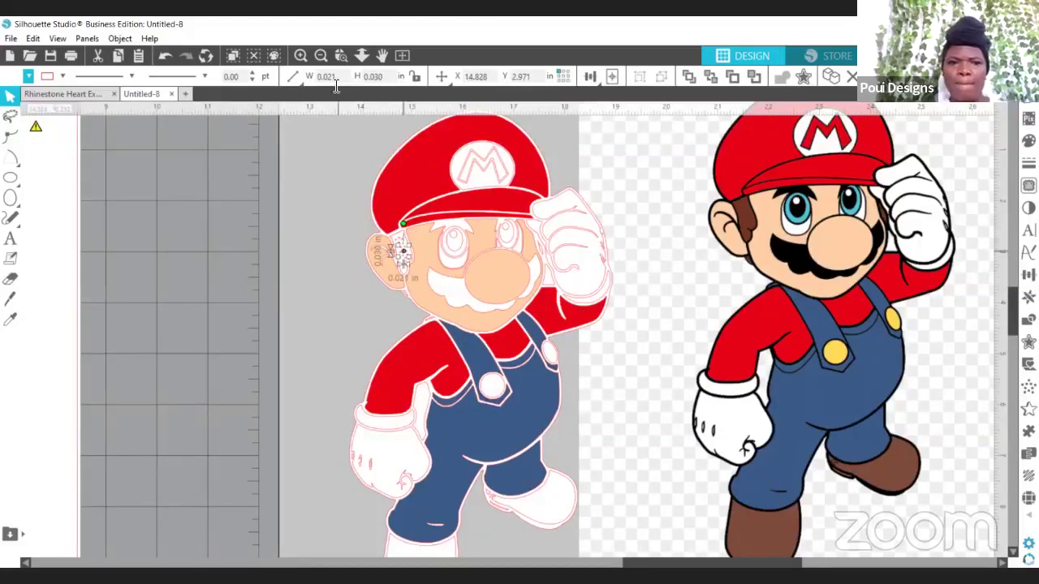
{"action": "left_click", "coordinate": [340, 57]}
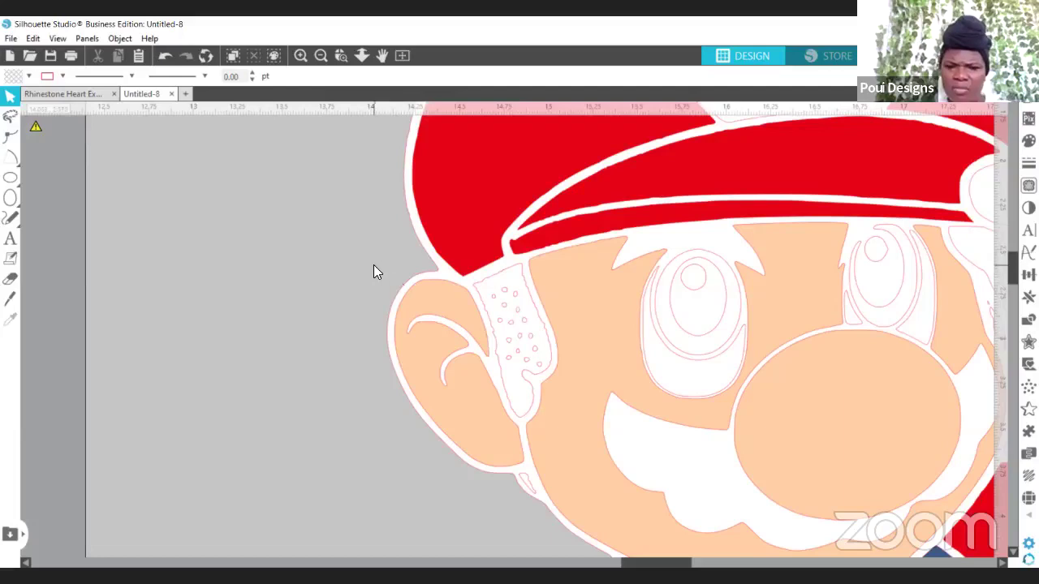
Delete the small dots and leftover speck on the sideburn, select the sideburn and zoom out
{"action": "left_click_drag", "start_coordinate": [373, 267], "coordinate": [544, 395]}
{"action": "key", "text": "Delete"}
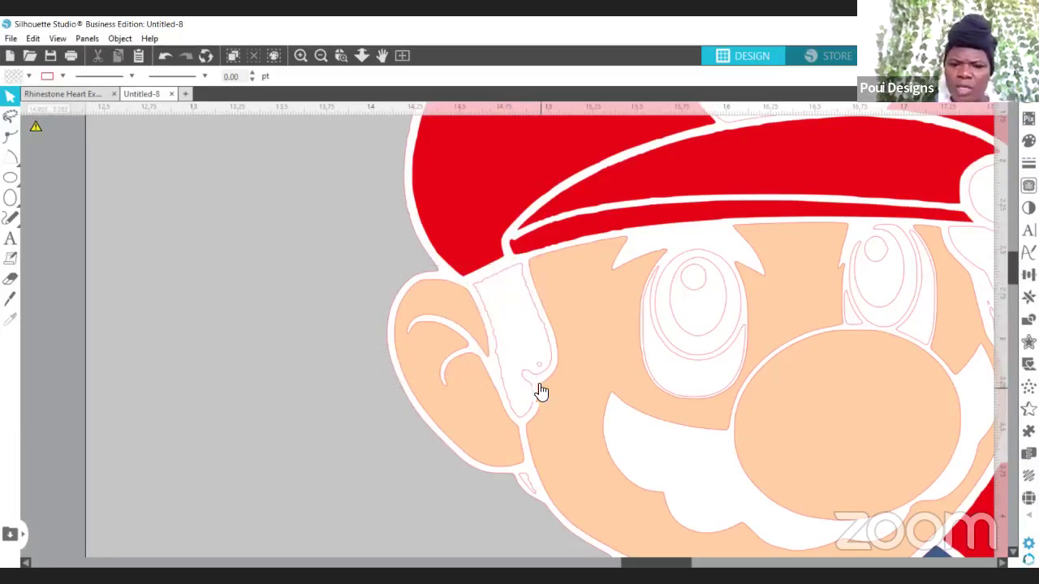
{"action": "left_click", "coordinate": [525, 336]}
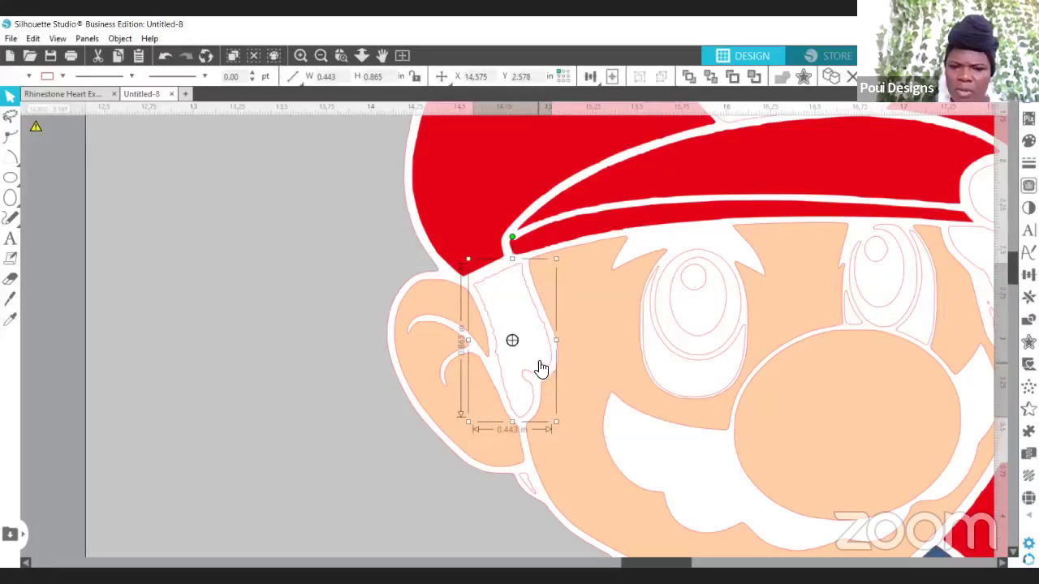
{"action": "left_click_drag", "start_coordinate": [361, 343], "coordinate": [550, 378]}
{"action": "key", "text": "Delete"}
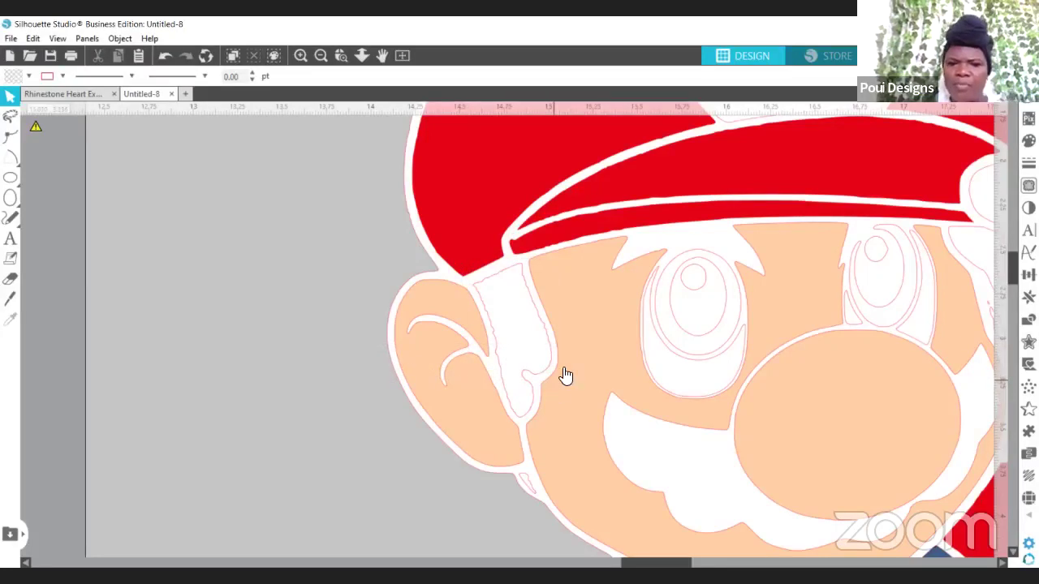
{"action": "left_click", "coordinate": [547, 336]}
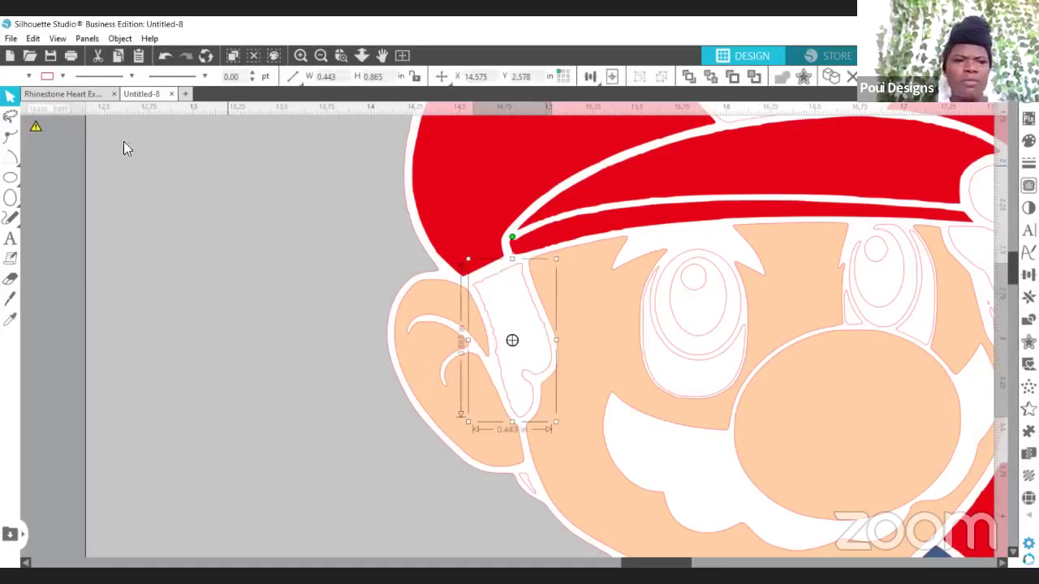
{"action": "left_click", "coordinate": [321, 57]}
{"action": "left_click", "coordinate": [321, 57]}
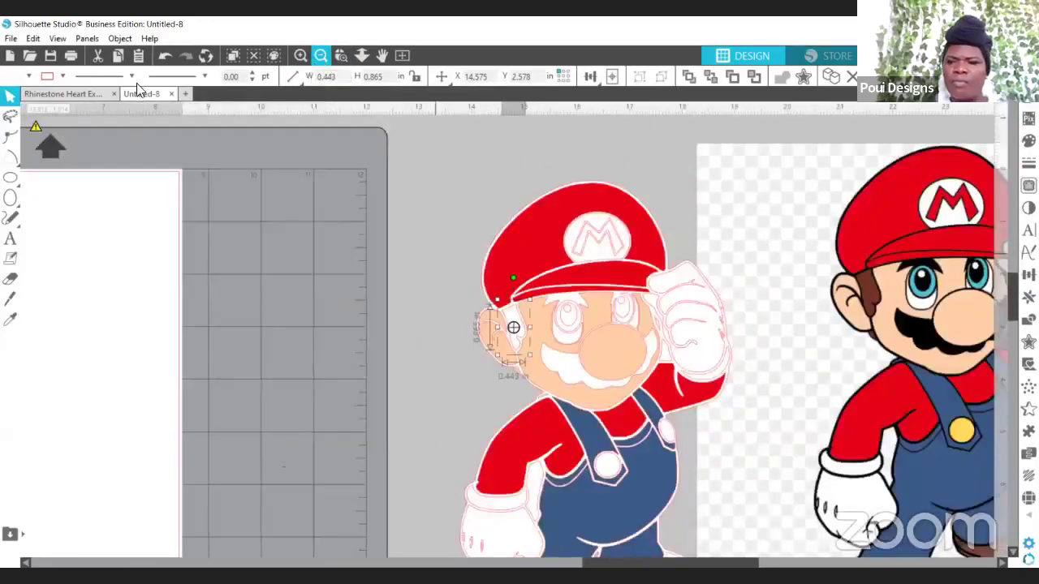
Fill the sideburn with the dark brown sampled from the reference Mario's hair
{"action": "left_click", "coordinate": [29, 76]}
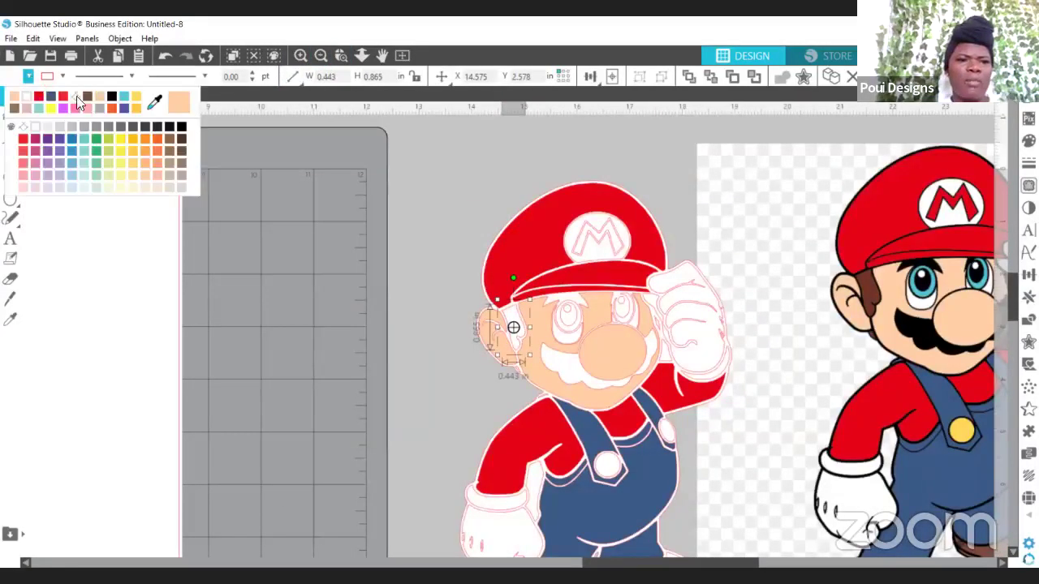
{"action": "left_click", "coordinate": [154, 102]}
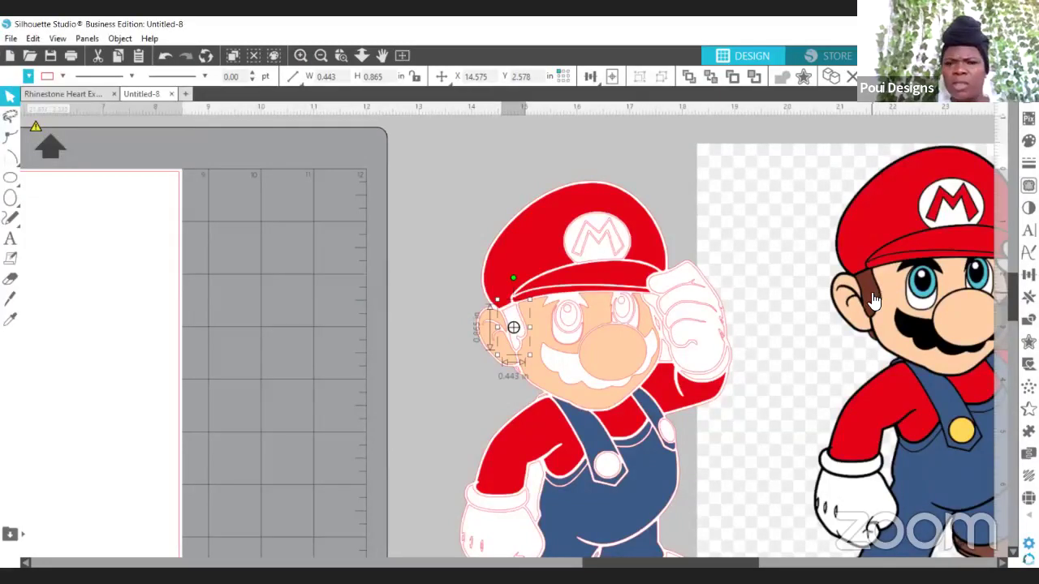
{"action": "left_click", "coordinate": [28, 77]}
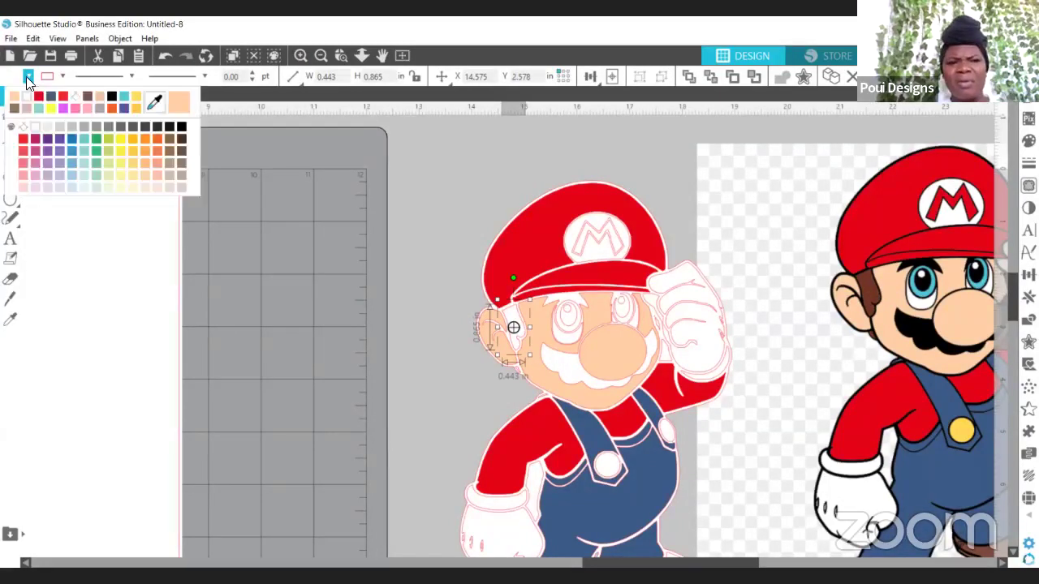
{"action": "left_click", "coordinate": [155, 106]}
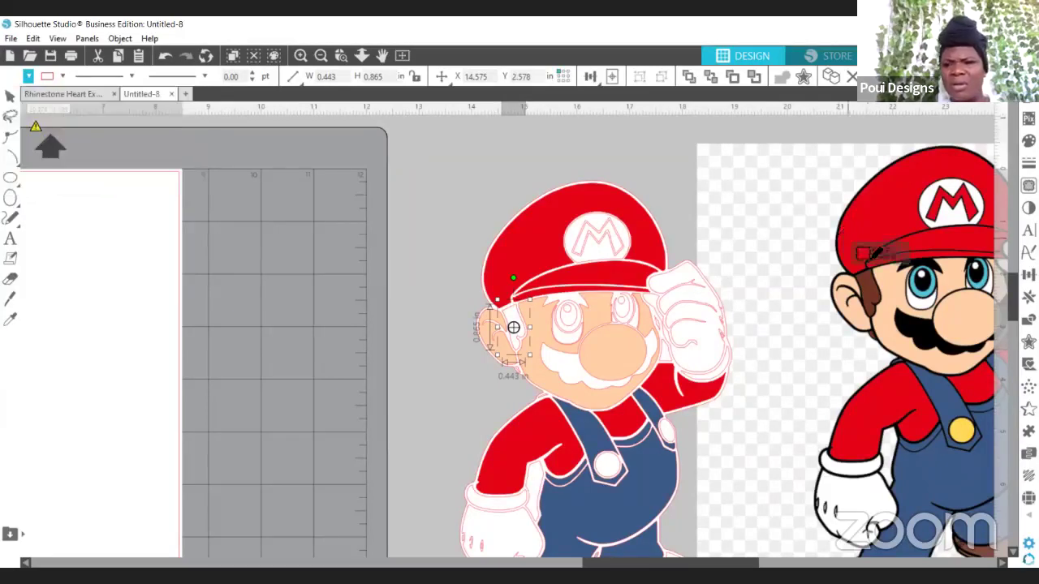
{"action": "left_click", "coordinate": [872, 280]}
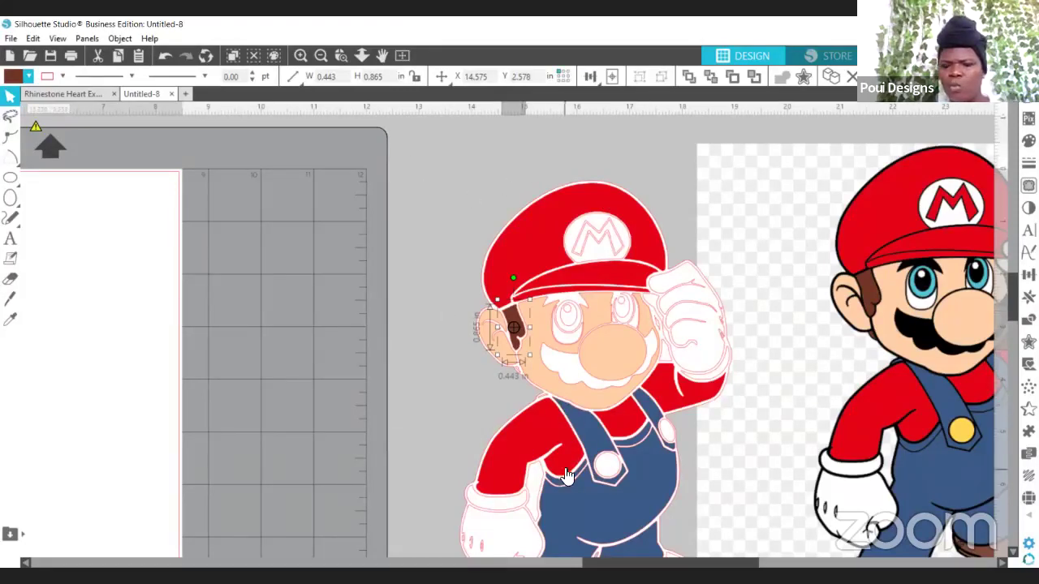
{"action": "left_click", "coordinate": [604, 473]}
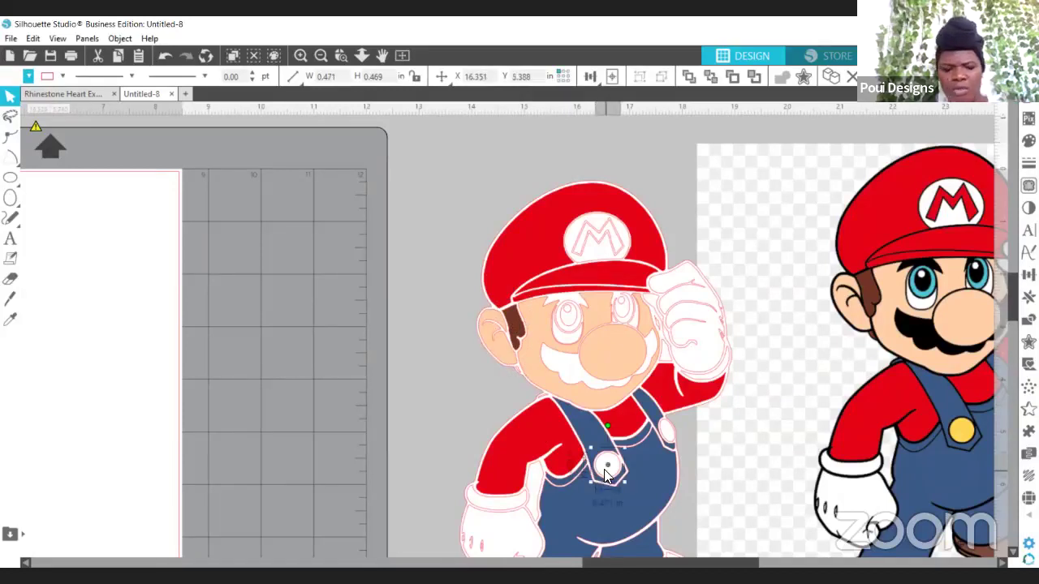
Make the overall buttons and straps a compound path filled with the reference's golden yellow
{"action": "left_click", "coordinate": [668, 436]}
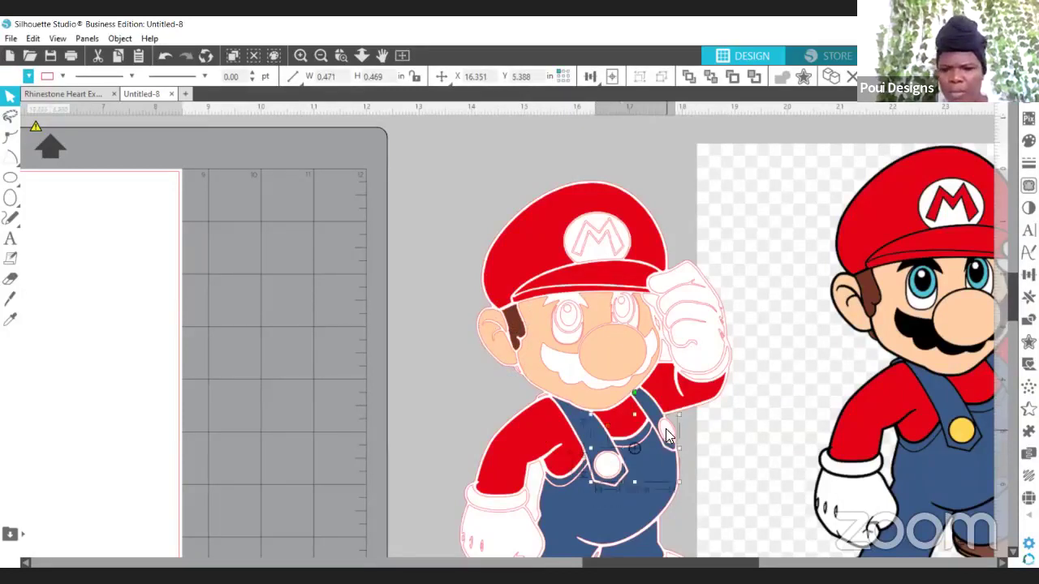
{"action": "right_click", "coordinate": [667, 436]}
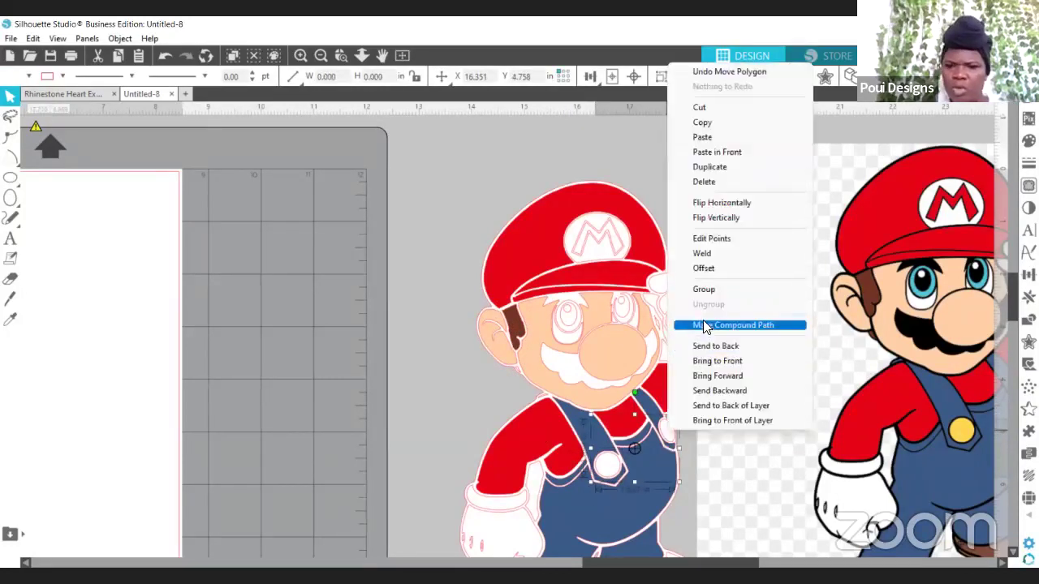
{"action": "left_click", "coordinate": [705, 326]}
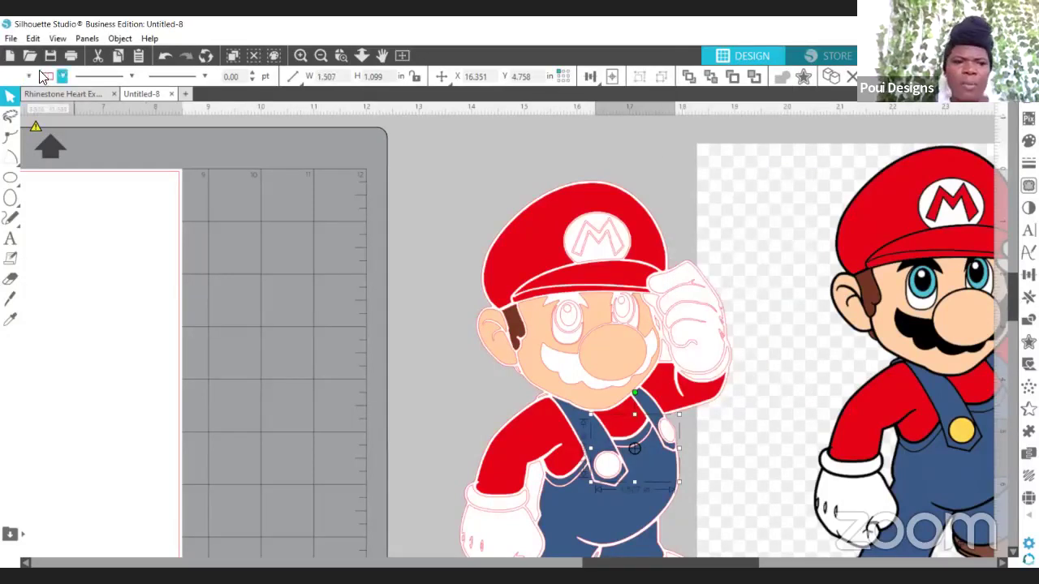
{"action": "left_click", "coordinate": [29, 75]}
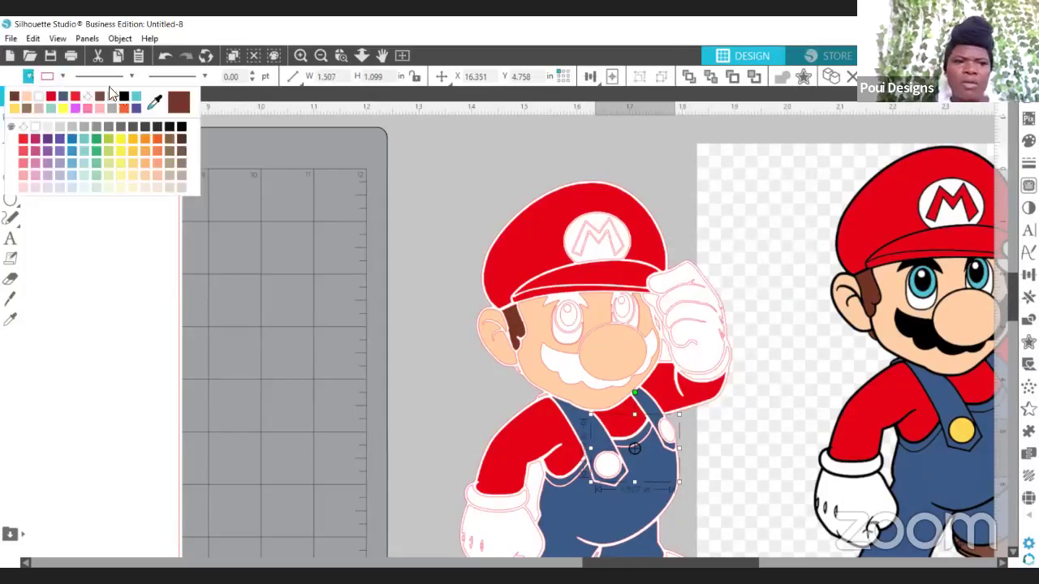
{"action": "left_click", "coordinate": [154, 106]}
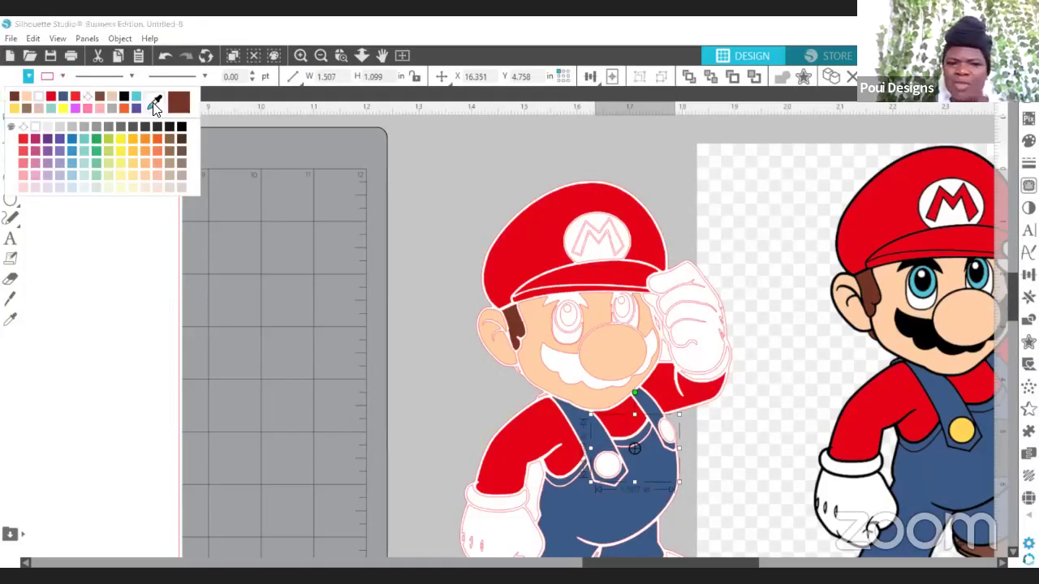
{"action": "left_click", "coordinate": [961, 430]}
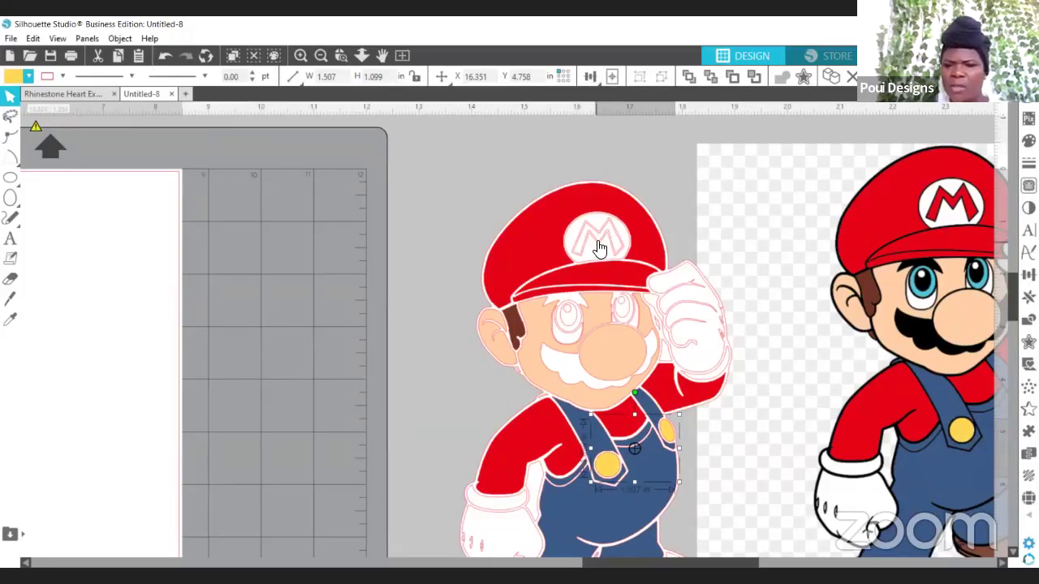
Zoom in on Mario's leg, then closer onto the inner detail lines of the shoe
{"action": "scroll", "coordinate": [1015, 276], "scroll_direction": "down", "scroll_amount": 1}
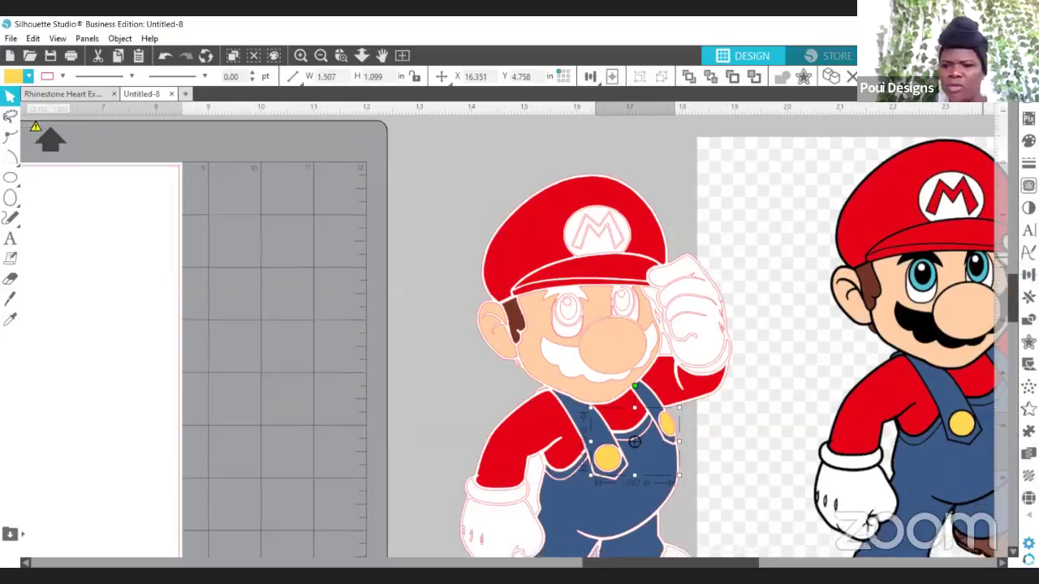
{"action": "scroll", "coordinate": [616, 325], "scroll_direction": "down", "scroll_amount": 4}
{"action": "scroll", "coordinate": [616, 325], "scroll_direction": "up", "scroll_amount": 1}
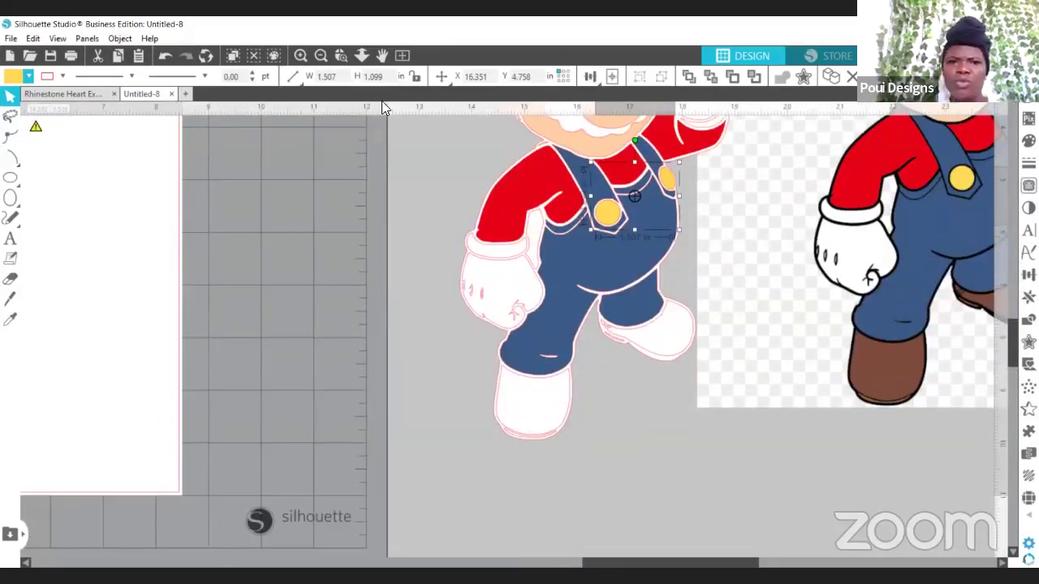
{"action": "left_click", "coordinate": [299, 55]}
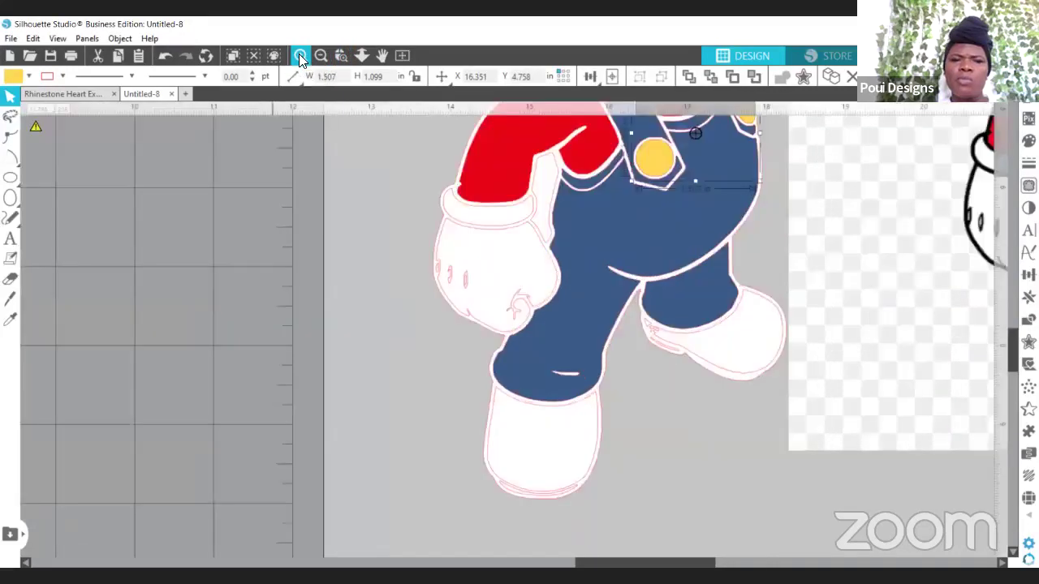
{"action": "left_click", "coordinate": [342, 56]}
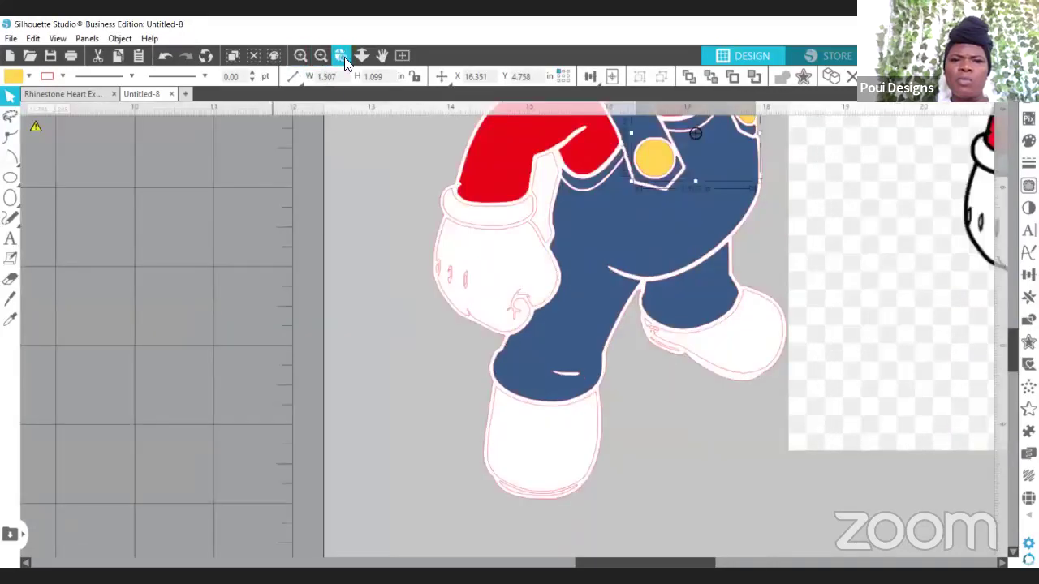
{"action": "left_click", "coordinate": [645, 328]}
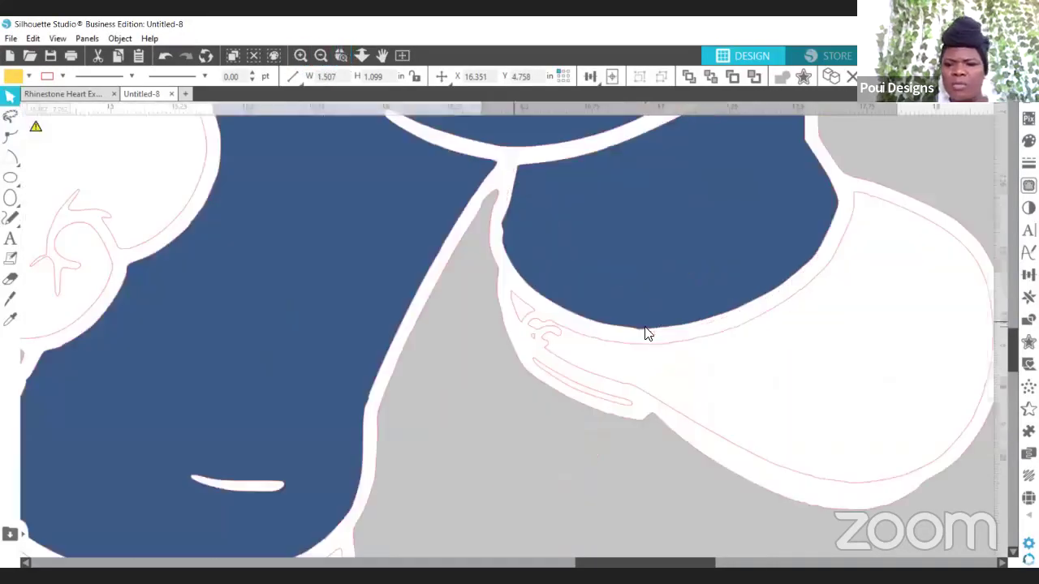
{"action": "left_click", "coordinate": [552, 341]}
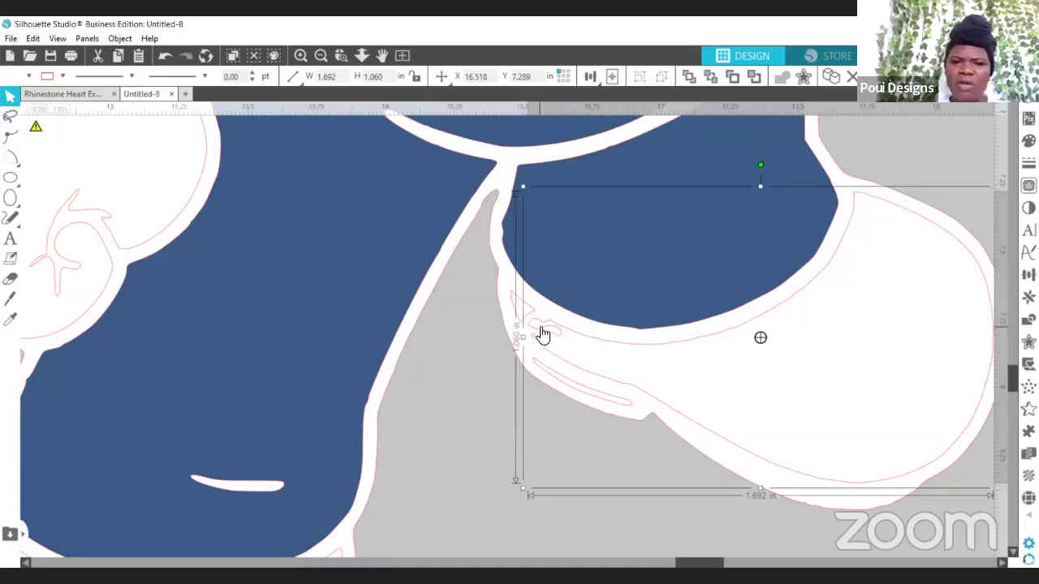
{"action": "left_click", "coordinate": [459, 340]}
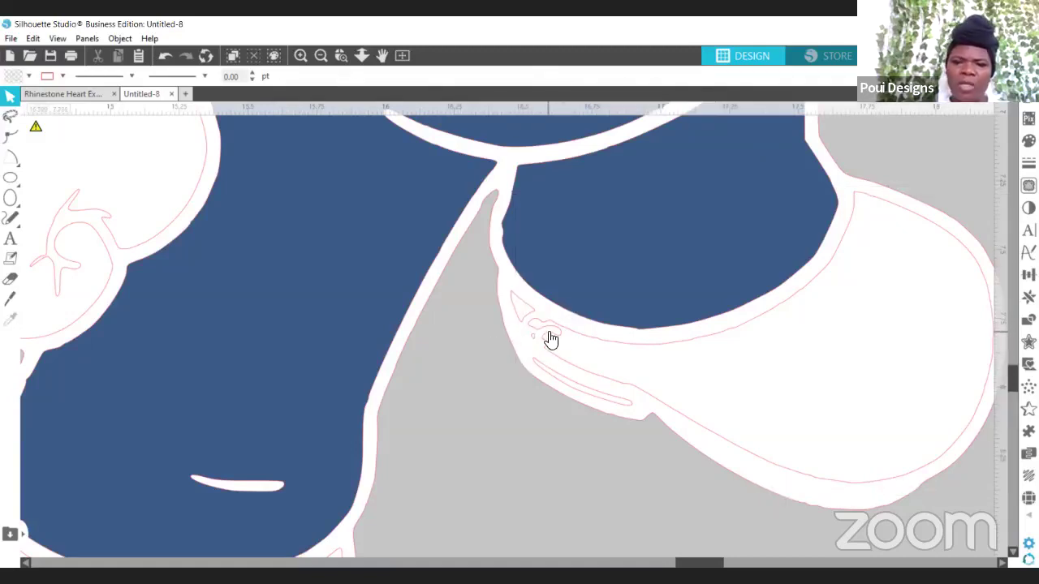
{"action": "left_click", "coordinate": [339, 55]}
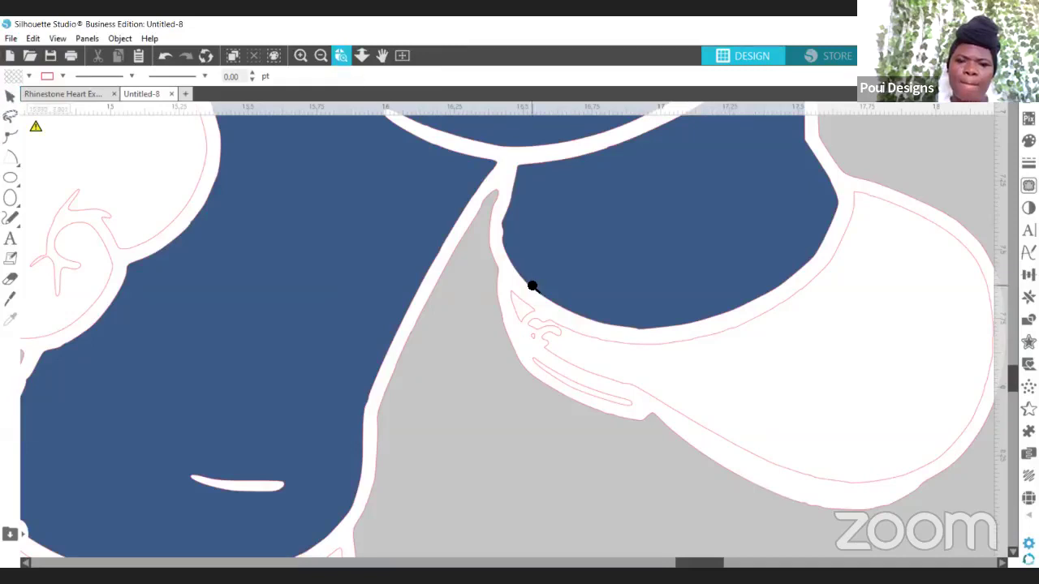
{"action": "left_click", "coordinate": [525, 333]}
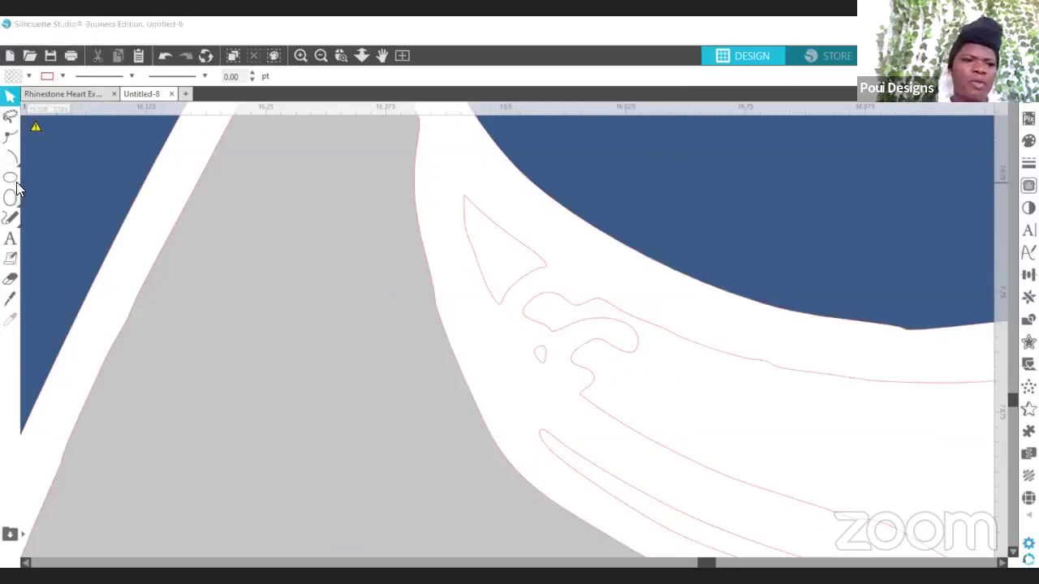
Draw a small ellipse on the grey area beside the shoe details
{"action": "left_click", "coordinate": [11, 222]}
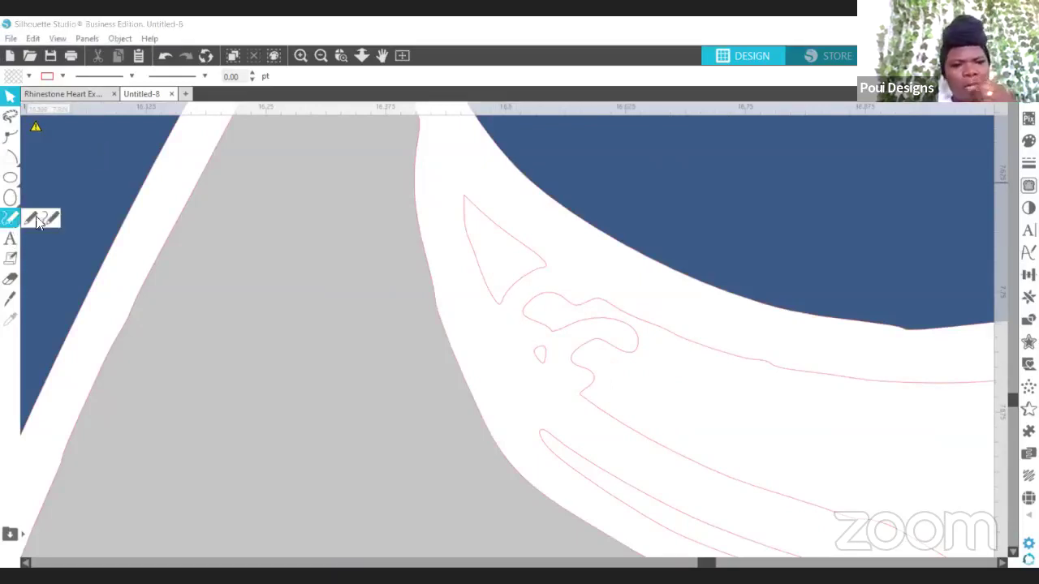
{"action": "left_click", "coordinate": [50, 219]}
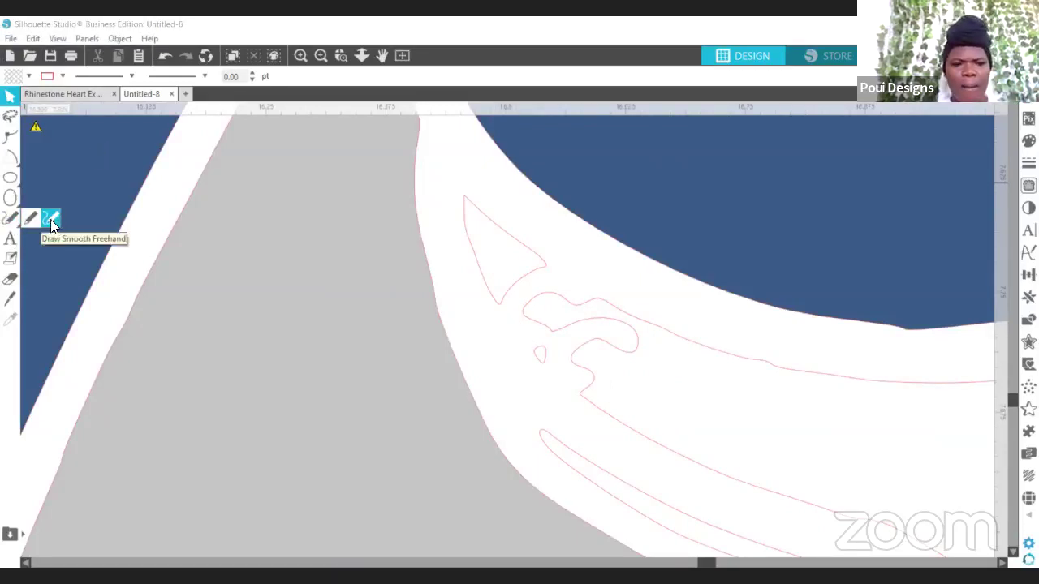
{"action": "left_click", "coordinate": [51, 219]}
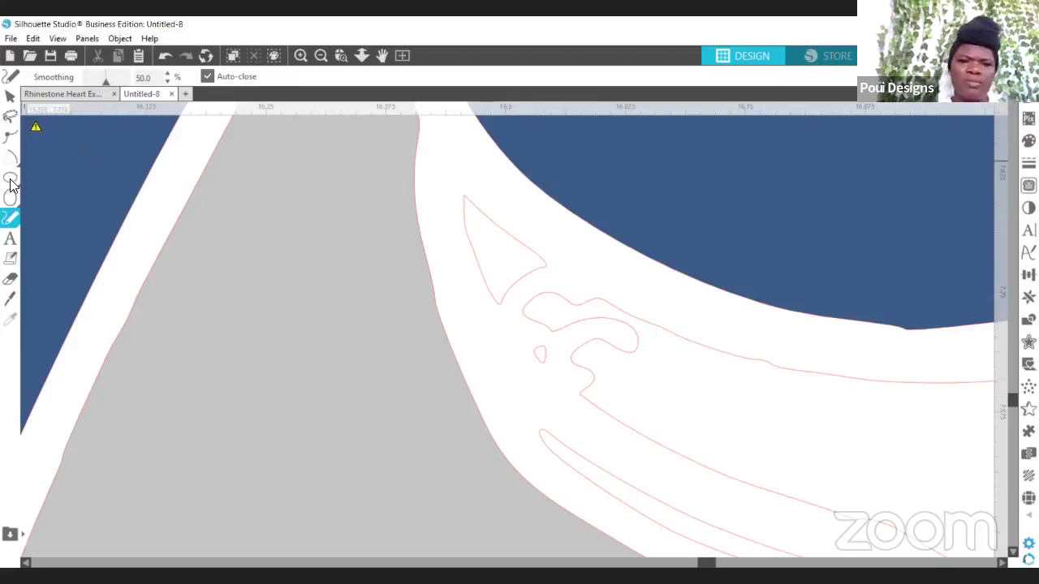
{"action": "mouse_move", "coordinate": [8, 189]}
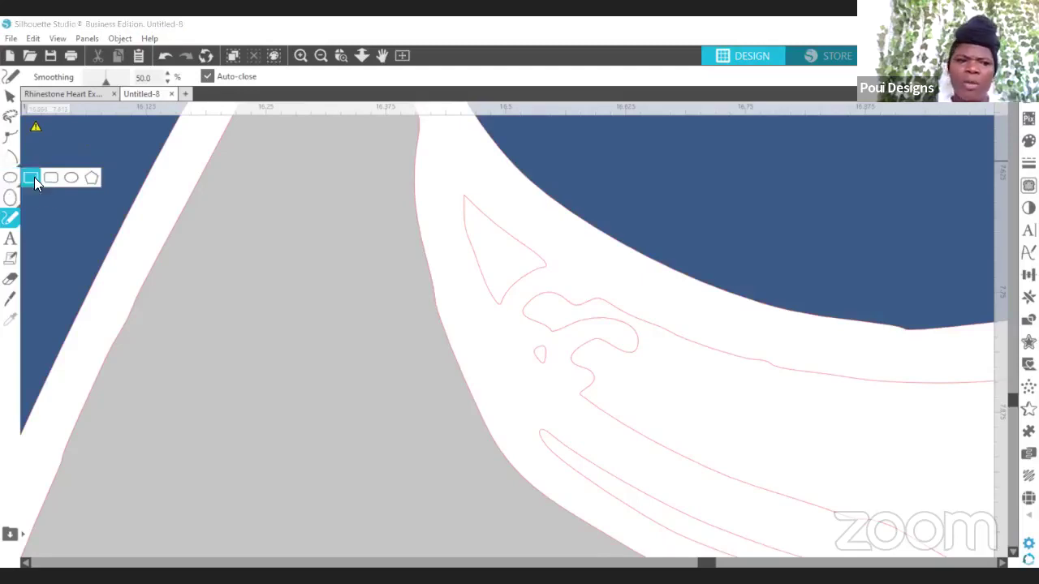
{"action": "left_click", "coordinate": [11, 184]}
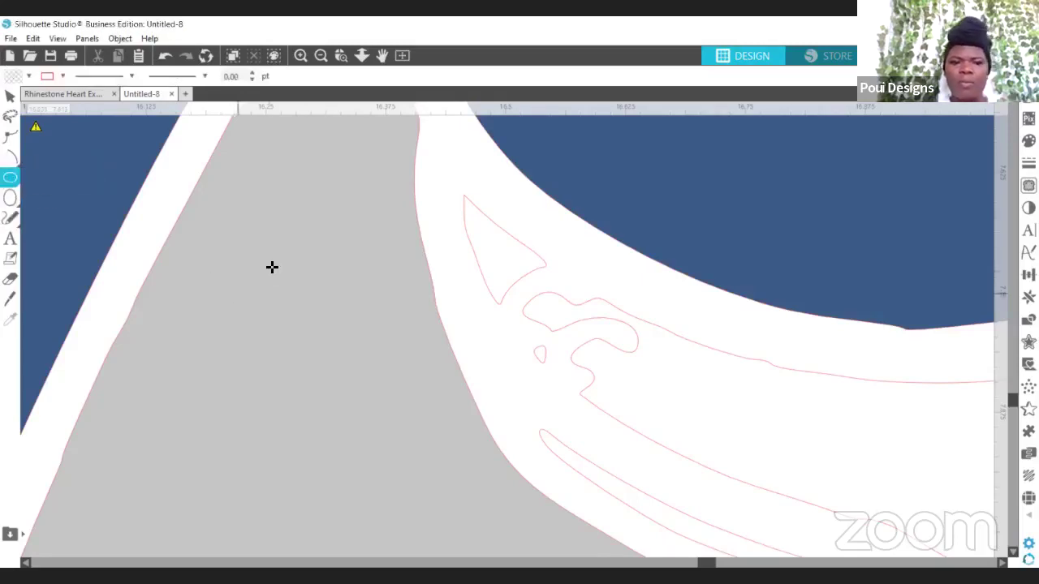
{"action": "left_click_drag", "start_coordinate": [306, 258], "coordinate": [366, 309]}
Show the ellipse's points, accidentally create Untitled-9, then return to Untitled-8 and select the ellipse
{"action": "left_click", "coordinate": [10, 96]}
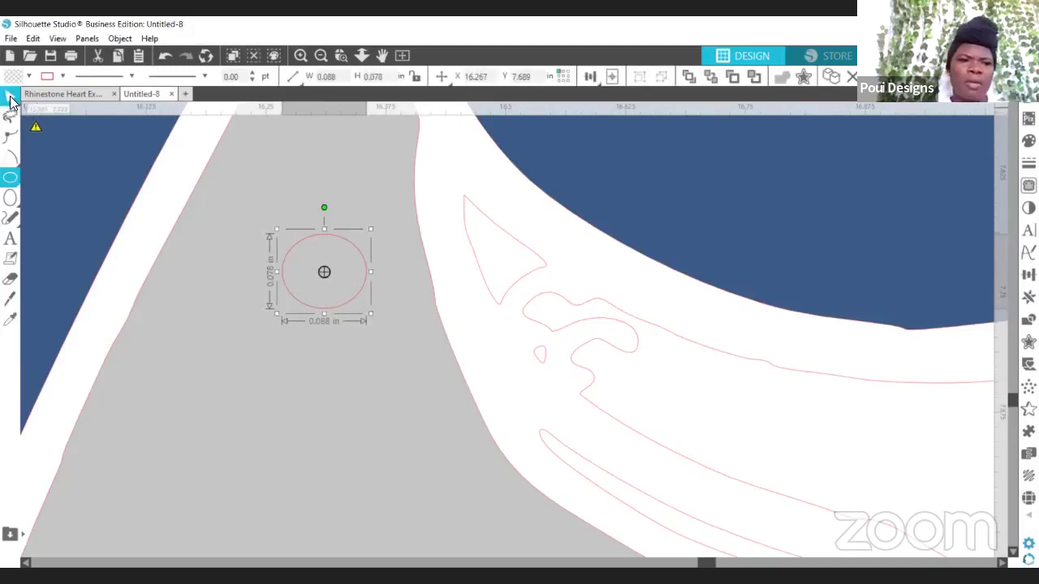
{"action": "left_click", "coordinate": [8, 139]}
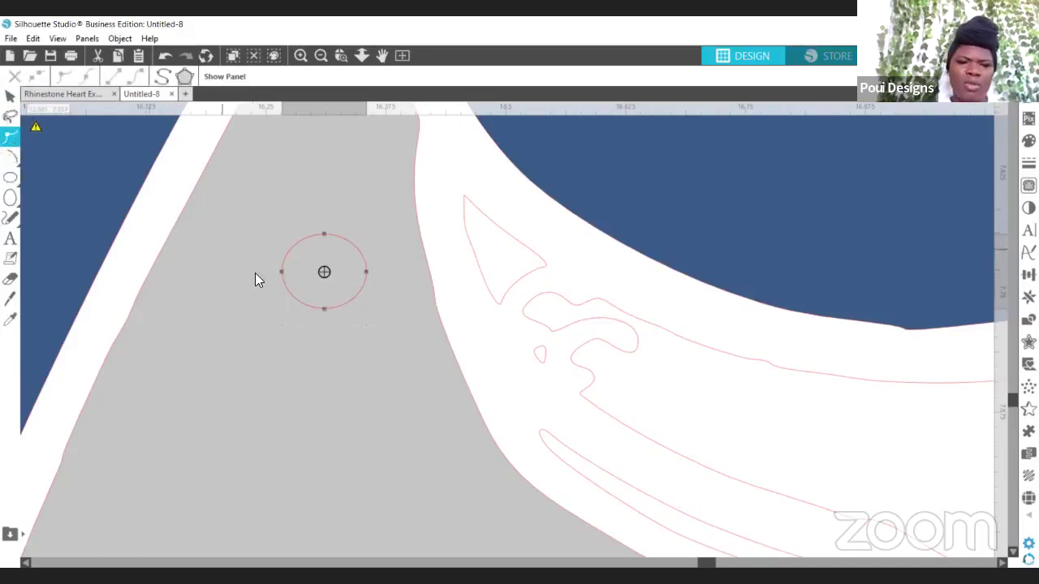
{"action": "left_click", "coordinate": [9, 55]}
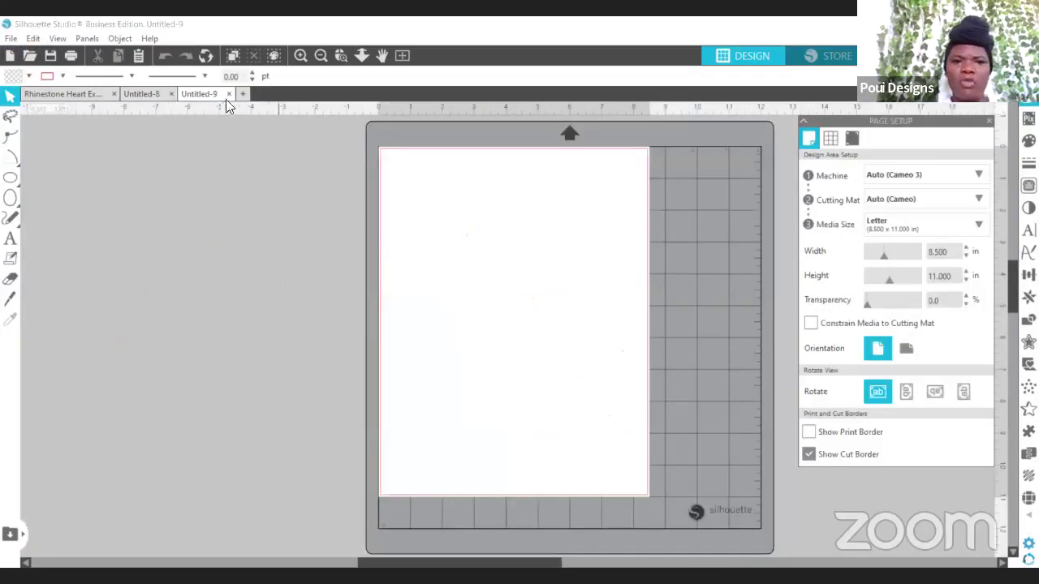
{"action": "left_click", "coordinate": [150, 94]}
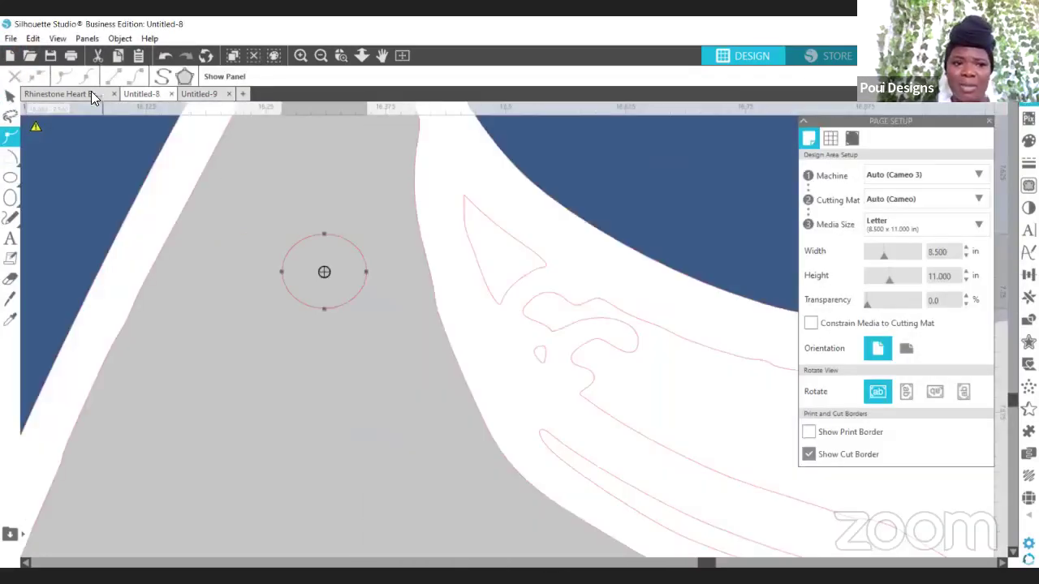
{"action": "left_click", "coordinate": [10, 96]}
Fill the ellipse red, move it onto the shoe detail and enlarge it slightly
{"action": "left_click", "coordinate": [28, 77]}
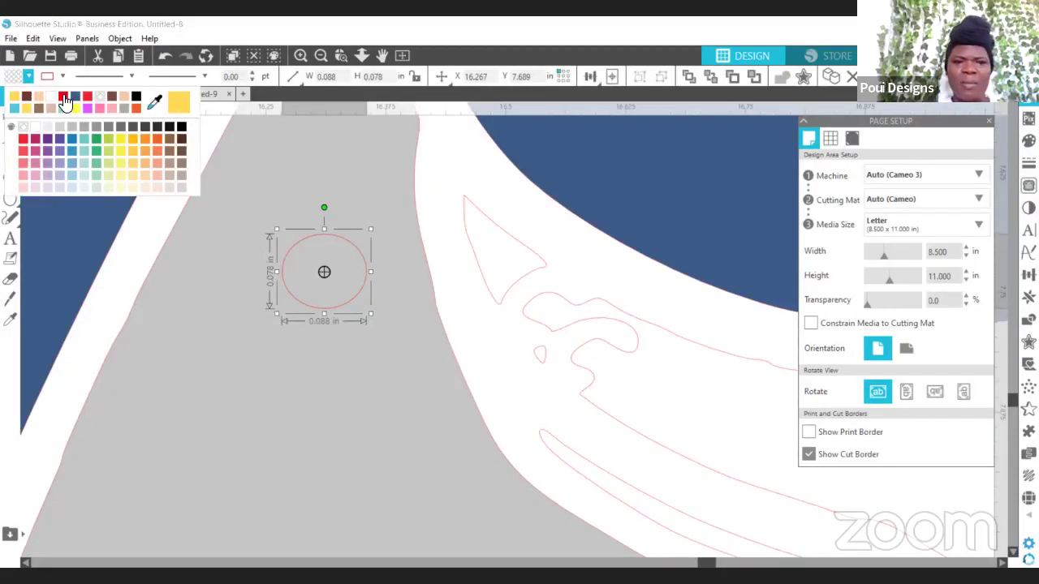
{"action": "left_click", "coordinate": [64, 98]}
{"action": "left_click_drag", "start_coordinate": [307, 266], "coordinate": [523, 295]}
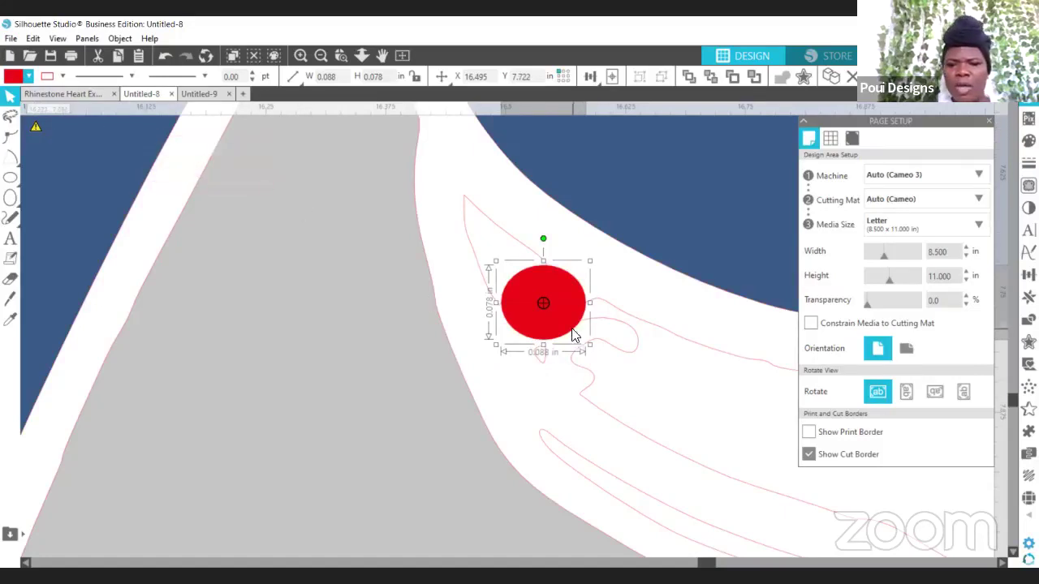
{"action": "mouse_move", "coordinate": [589, 346]}
{"action": "left_mouse_down"}
{"action": "mouse_move", "coordinate": [611, 365]}
{"action": "mouse_move", "coordinate": [591, 346]}
{"action": "left_mouse_up"}
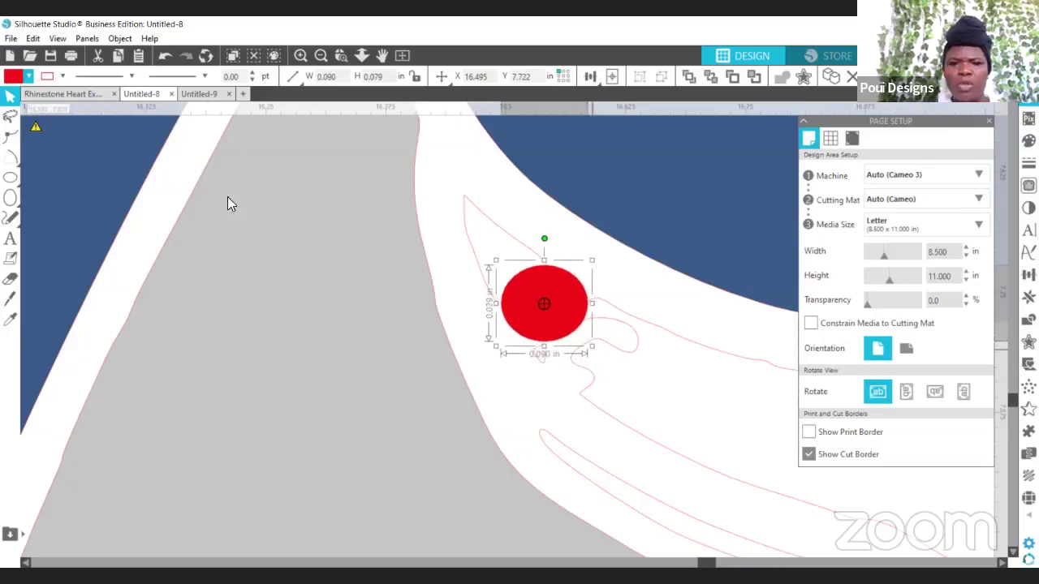
Reshape the ellipse into a teardrop by dragging its points, then remove its fill
{"action": "left_click", "coordinate": [10, 136]}
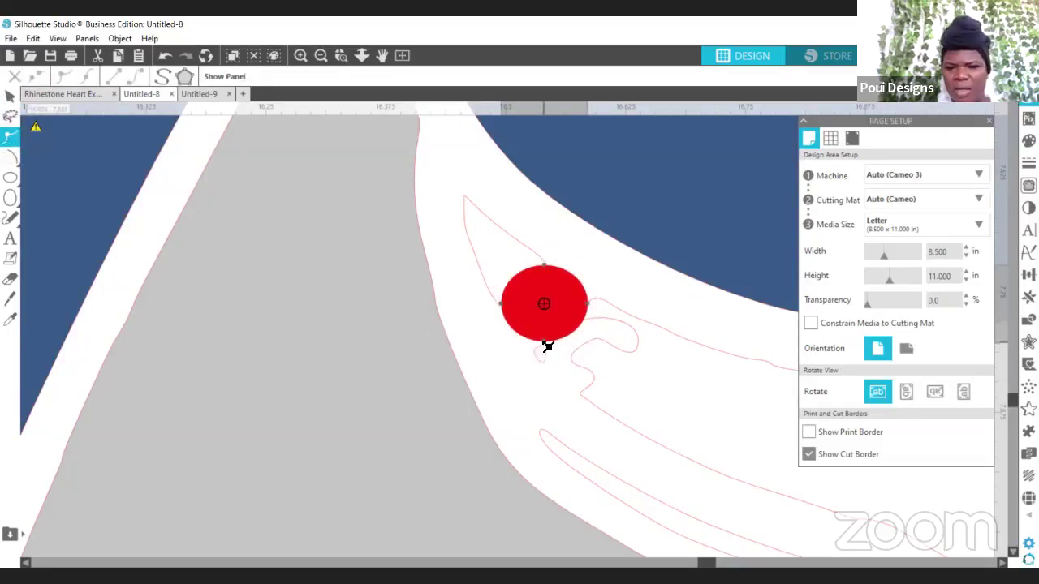
{"action": "left_click_drag", "start_coordinate": [547, 346], "coordinate": [586, 400]}
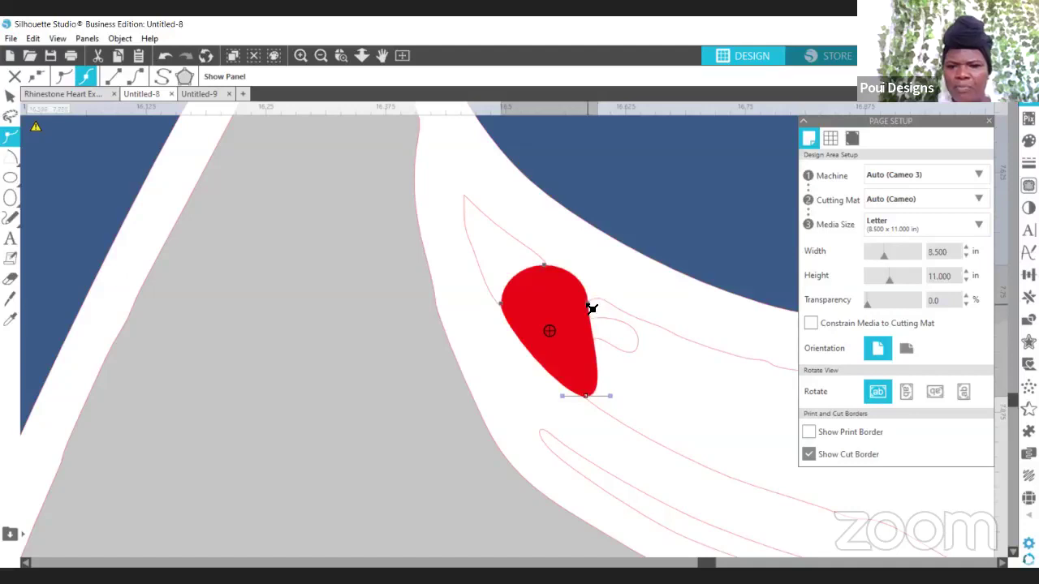
{"action": "left_click_drag", "start_coordinate": [592, 307], "coordinate": [604, 308]}
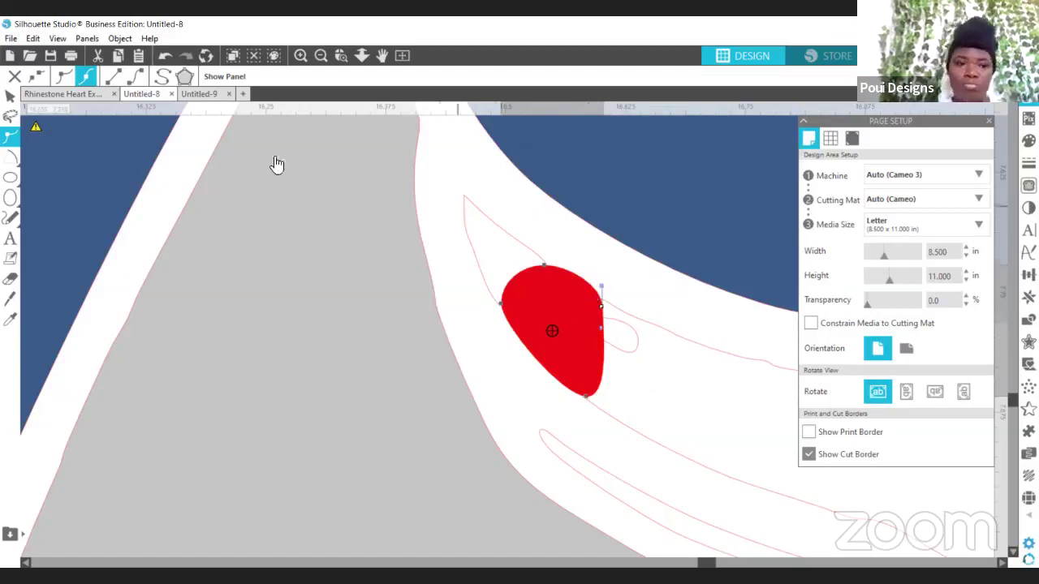
{"action": "left_click", "coordinate": [9, 96]}
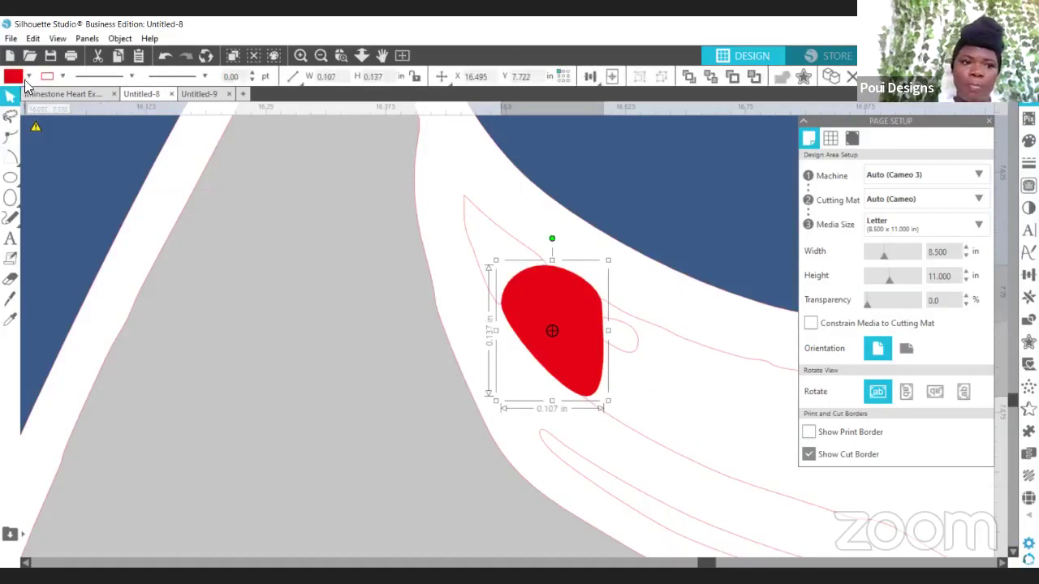
{"action": "left_click", "coordinate": [28, 76]}
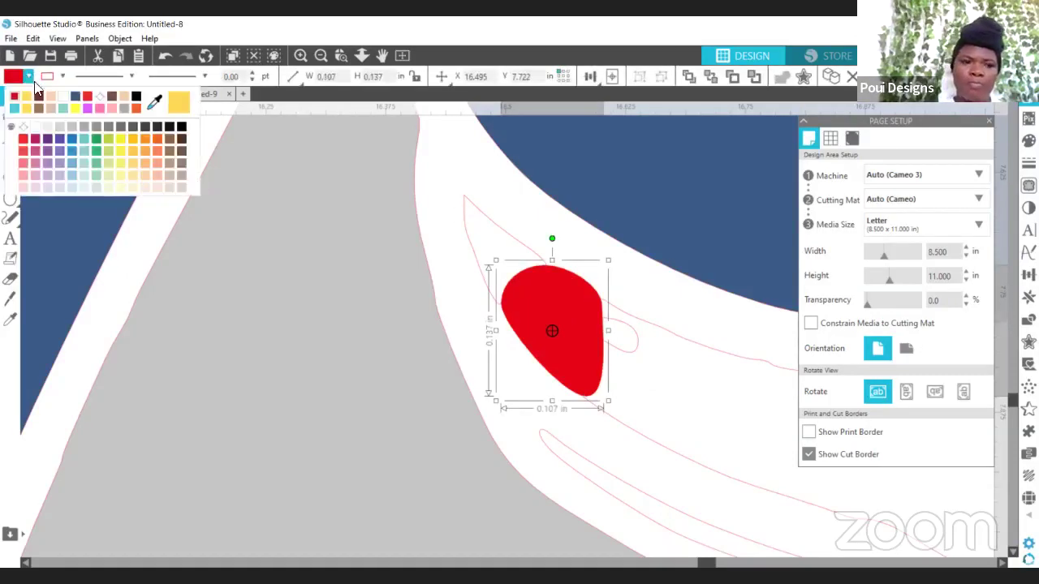
{"action": "left_click", "coordinate": [100, 99]}
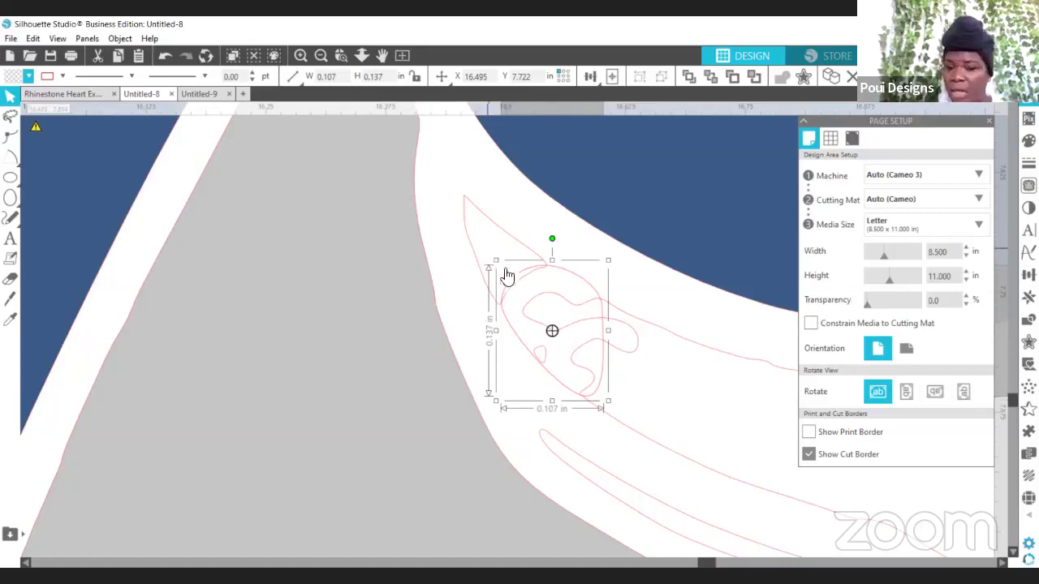
Select the leaf outline on the shoe together with the overlapping loop shape
{"action": "left_click", "coordinate": [472, 255]}
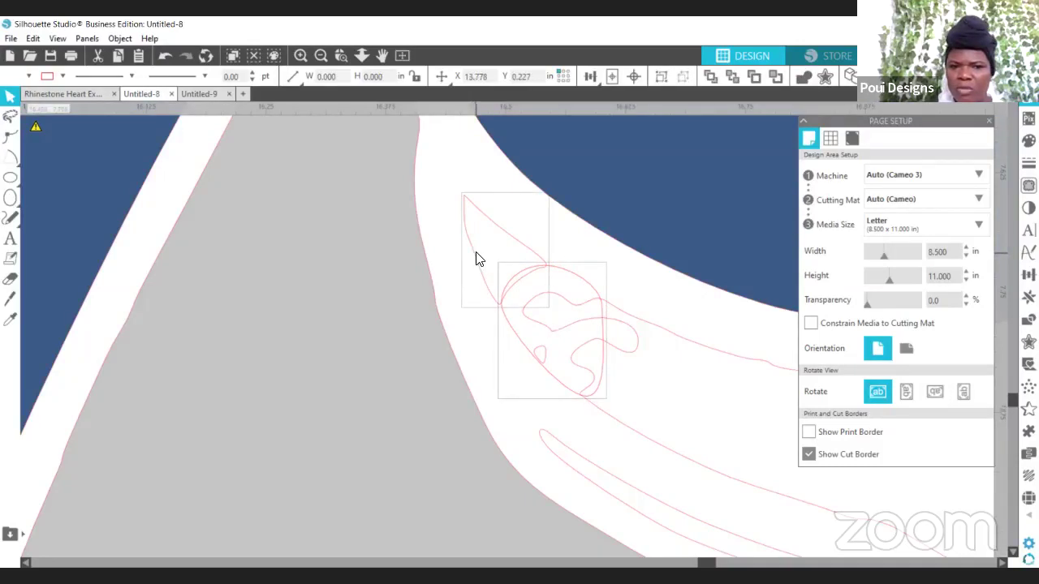
{"action": "left_click", "coordinate": [362, 315]}
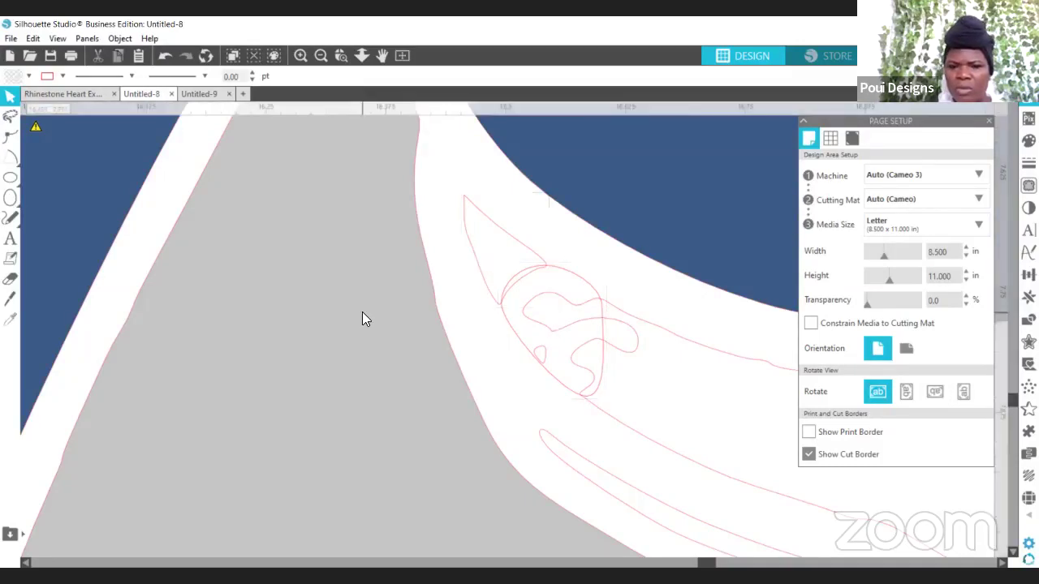
{"action": "left_click", "coordinate": [525, 351]}
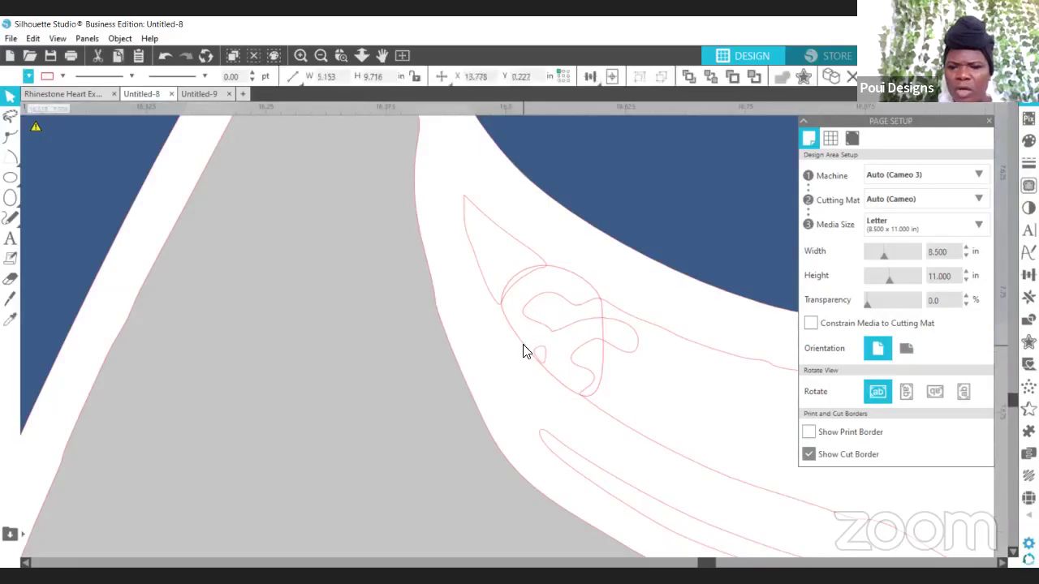
{"action": "left_click", "coordinate": [528, 357]}
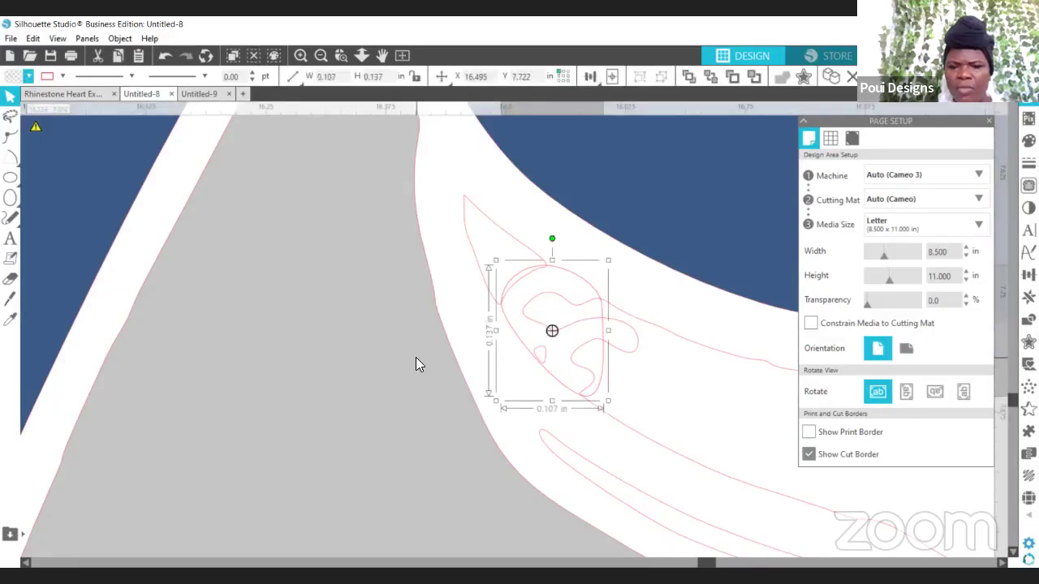
{"action": "left_click", "coordinate": [477, 231], "text": "shift"}
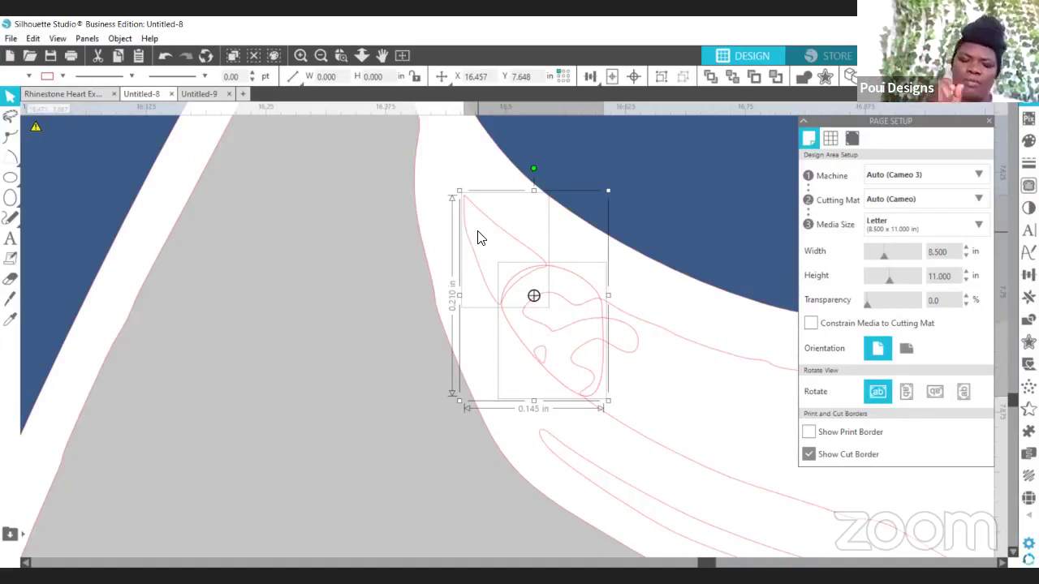
{"action": "left_click", "coordinate": [349, 212]}
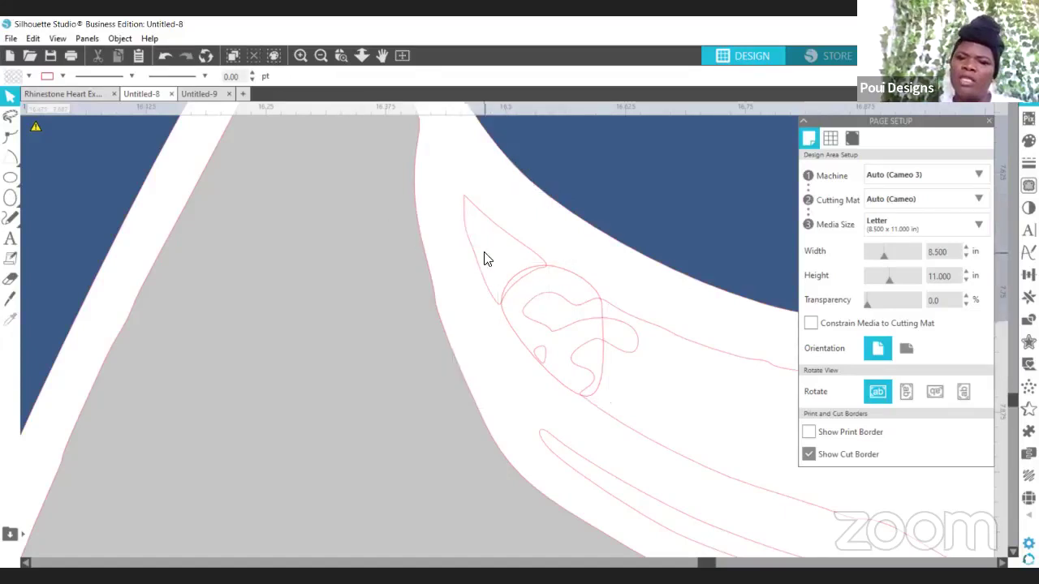
{"action": "left_click", "coordinate": [486, 259]}
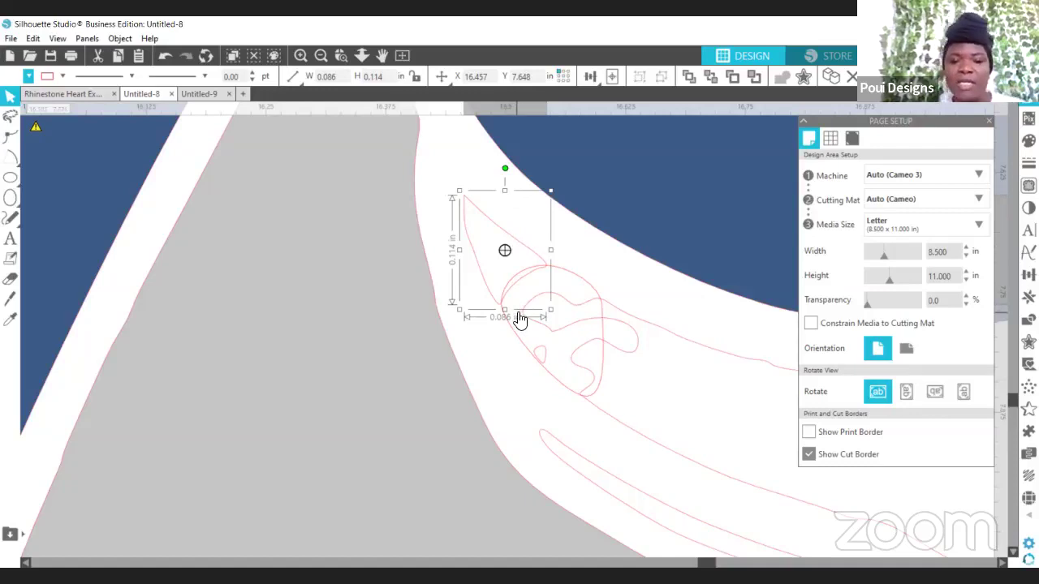
{"action": "left_click", "coordinate": [438, 199]}
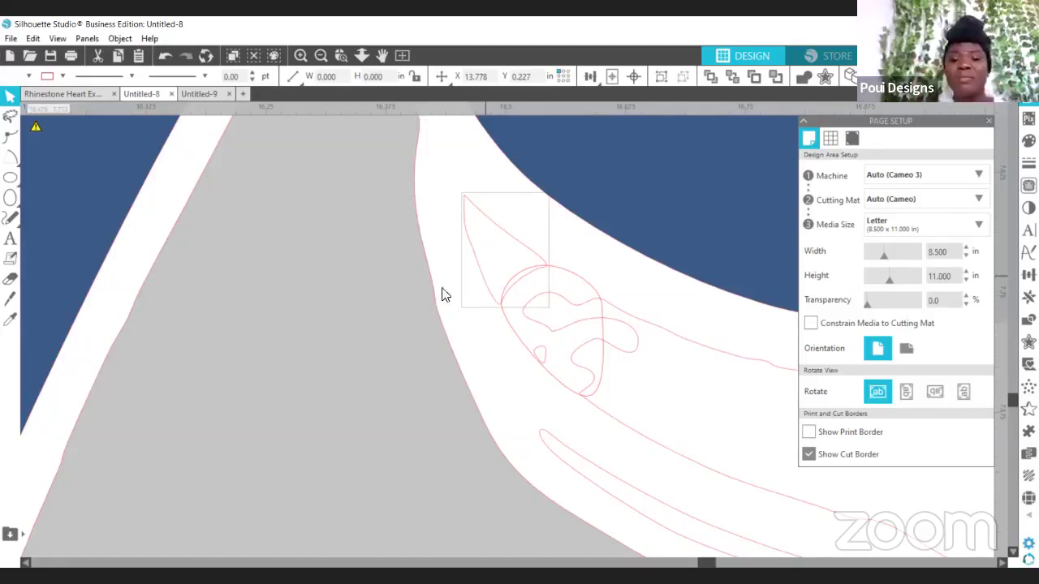
{"action": "left_click", "coordinate": [499, 278]}
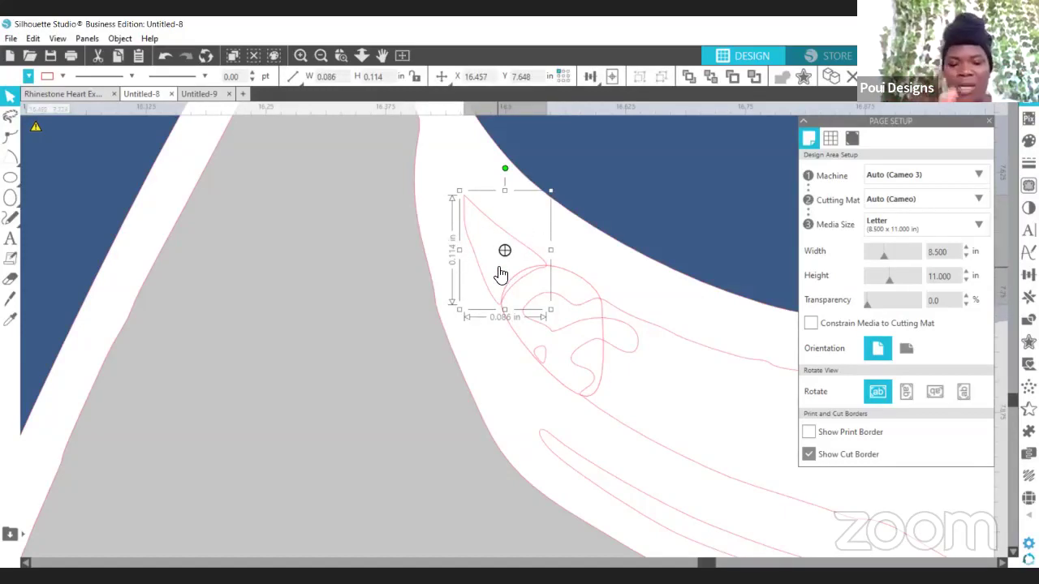
{"action": "left_click", "coordinate": [454, 165]}
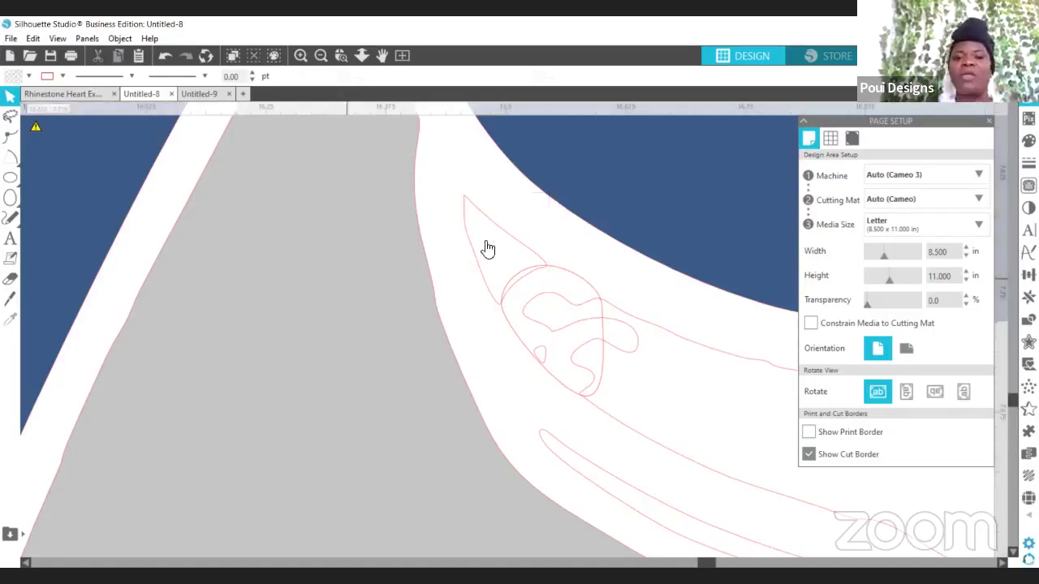
{"action": "left_click", "coordinate": [503, 261]}
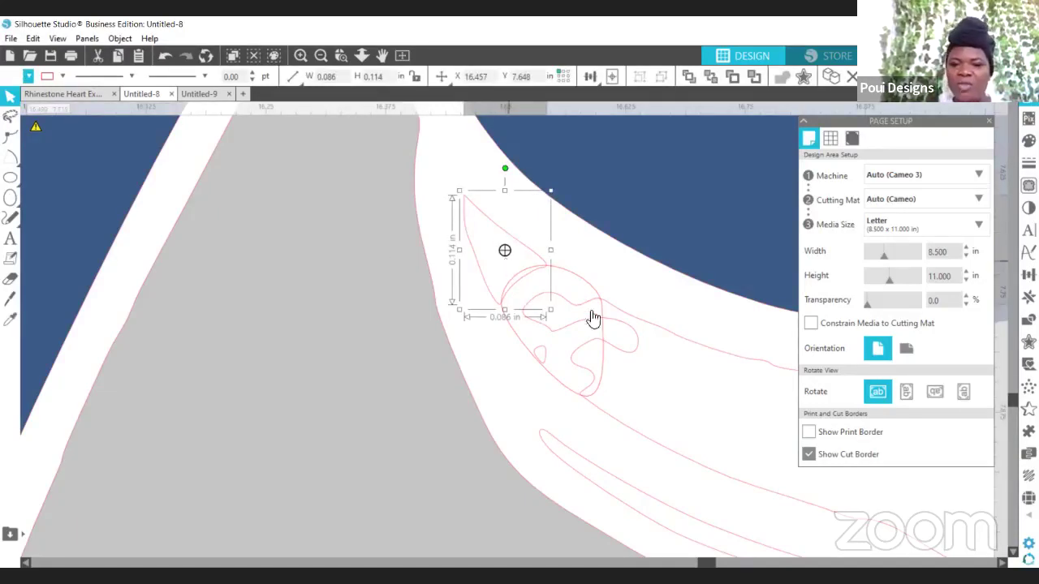
{"action": "left_click", "coordinate": [637, 394]}
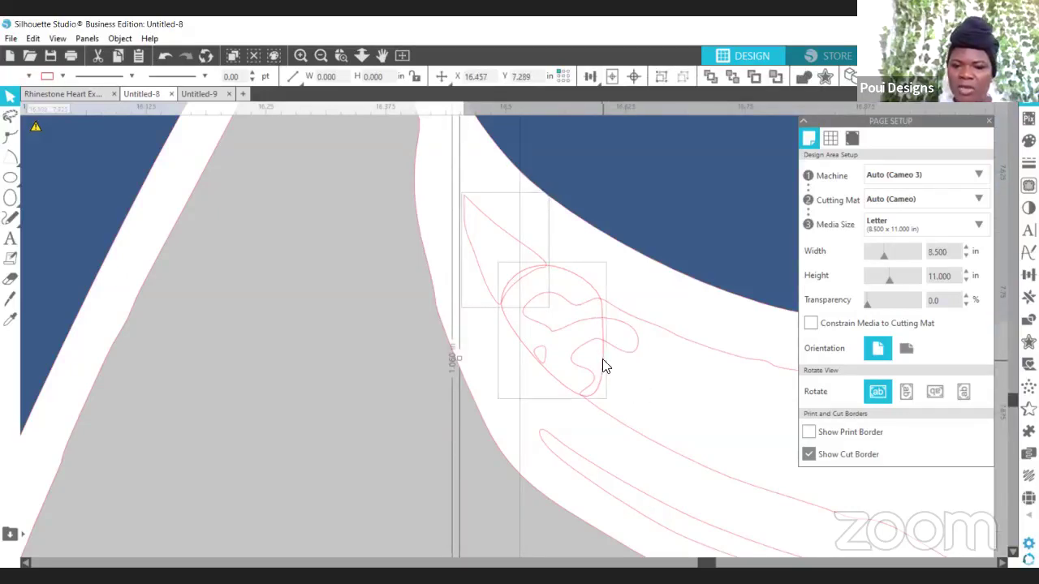
Weld the leaf outline and loop into one shape, zoom out a step and enter Point Edit
{"action": "right_click", "coordinate": [604, 366]}
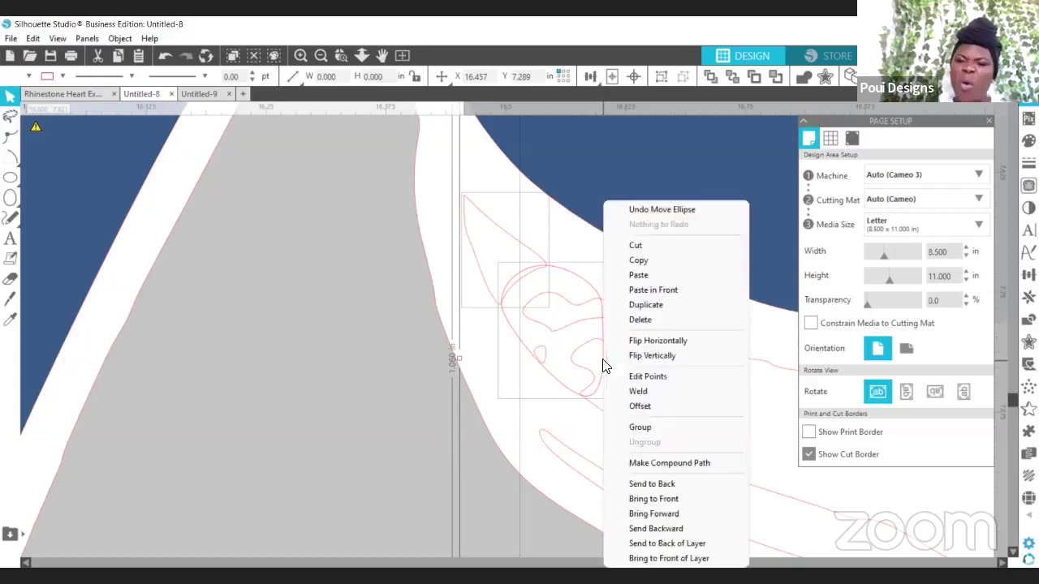
{"action": "left_click", "coordinate": [645, 392]}
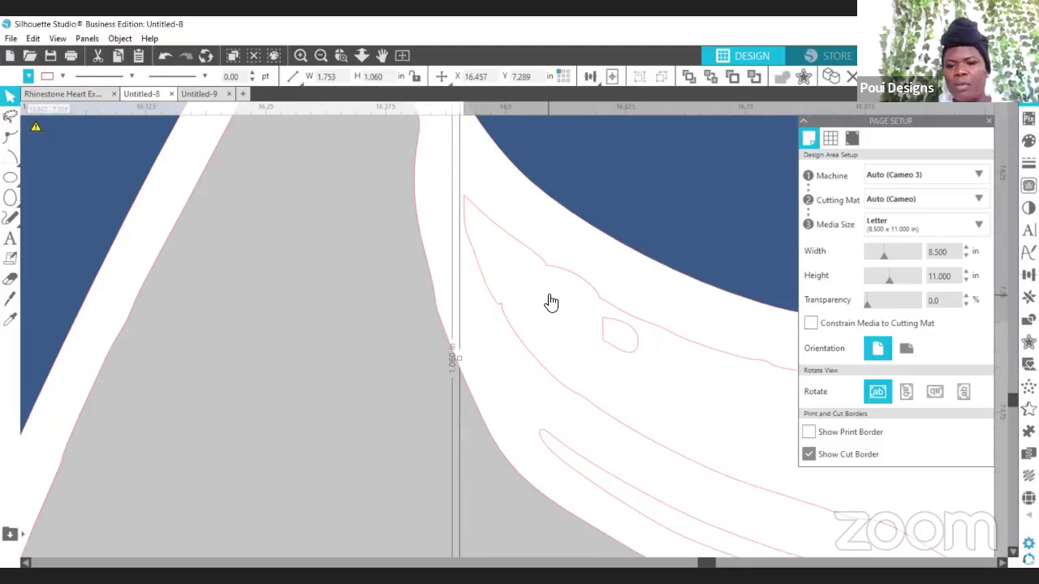
{"action": "left_click", "coordinate": [321, 55]}
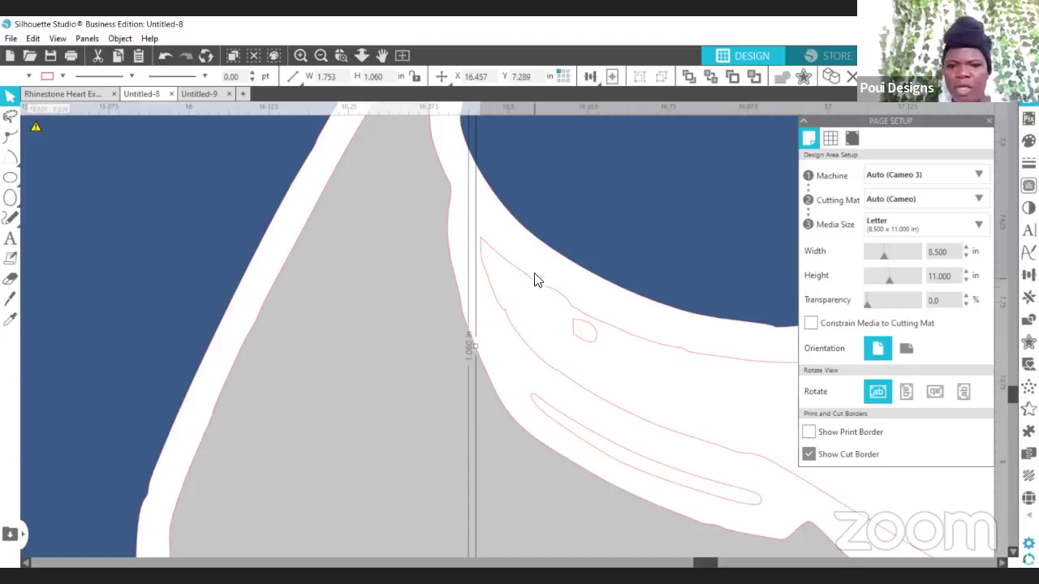
{"action": "left_click", "coordinate": [8, 138]}
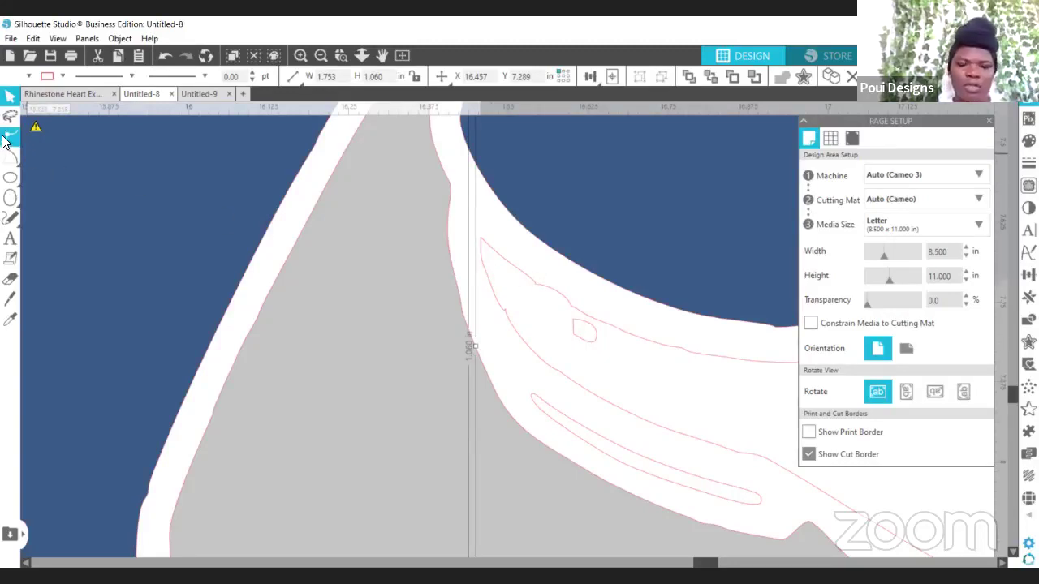
Zoom onto the merged leaf outline, simplify its path to a few smooth nodes, then zoom out
{"action": "left_click", "coordinate": [342, 57]}
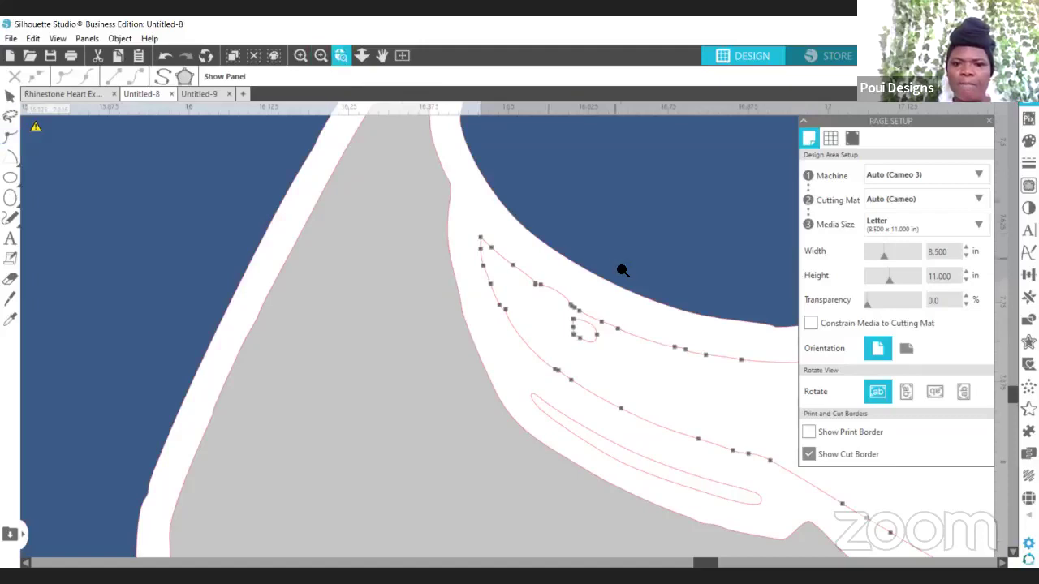
{"action": "left_click", "coordinate": [540, 290]}
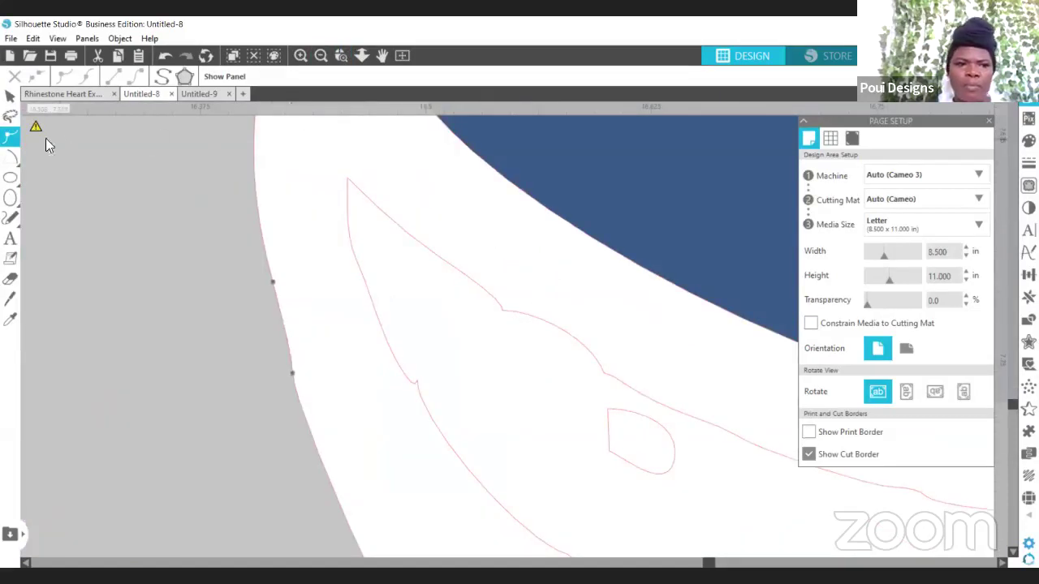
{"action": "left_click", "coordinate": [8, 138]}
{"action": "left_click", "coordinate": [477, 302]}
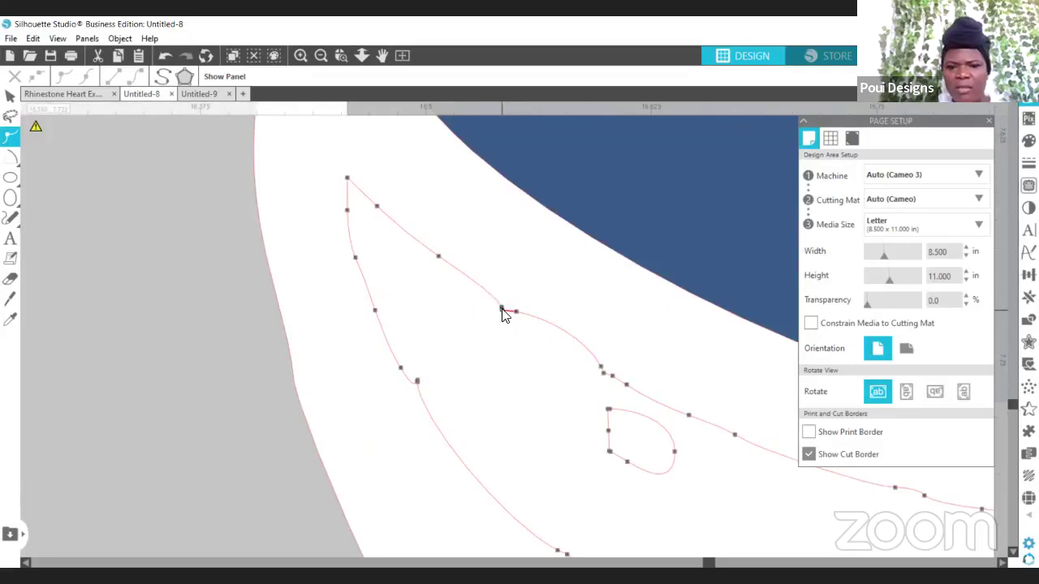
{"action": "left_click", "coordinate": [501, 309]}
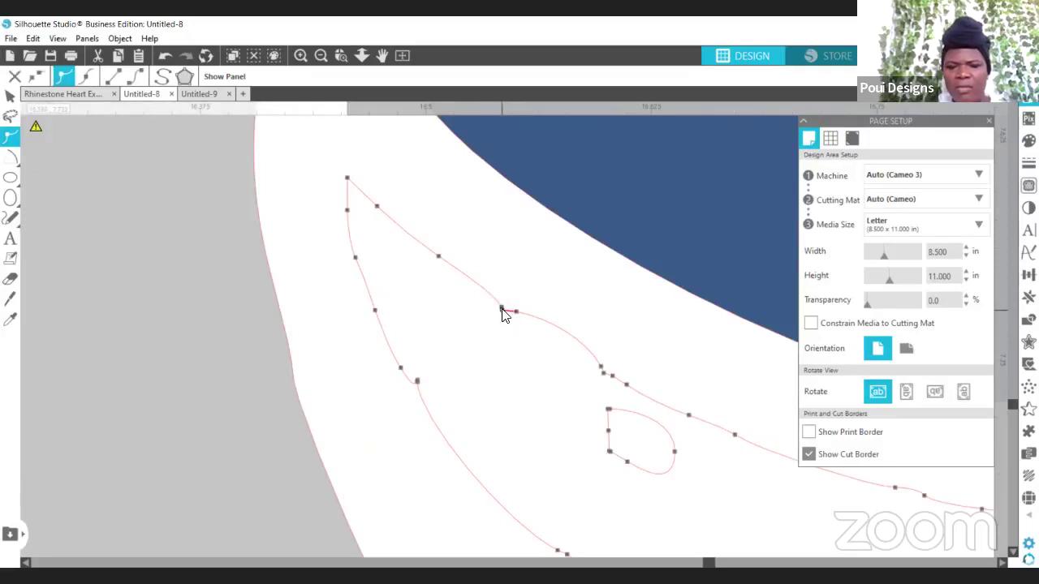
{"action": "left_click", "coordinate": [161, 78]}
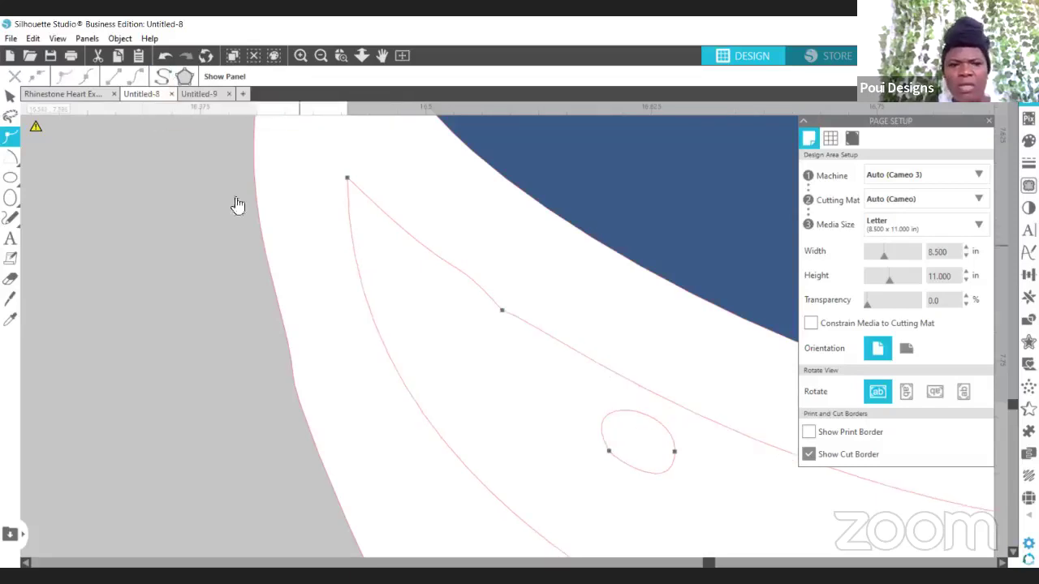
{"action": "left_click", "coordinate": [320, 57]}
{"action": "left_click", "coordinate": [320, 57]}
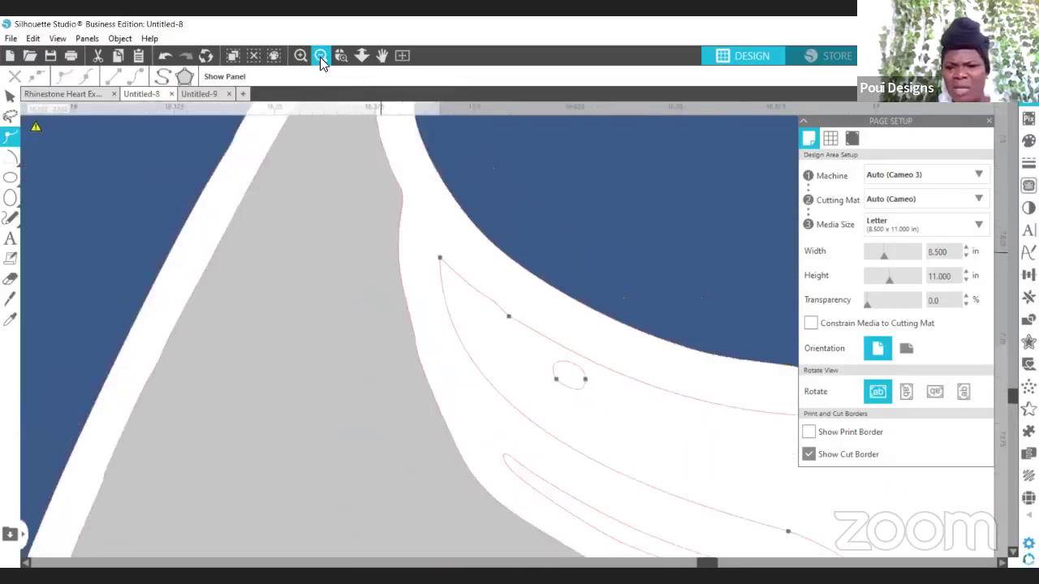
{"action": "left_click", "coordinate": [320, 57]}
{"action": "left_click", "coordinate": [320, 56]}
{"action": "left_click", "coordinate": [319, 57]}
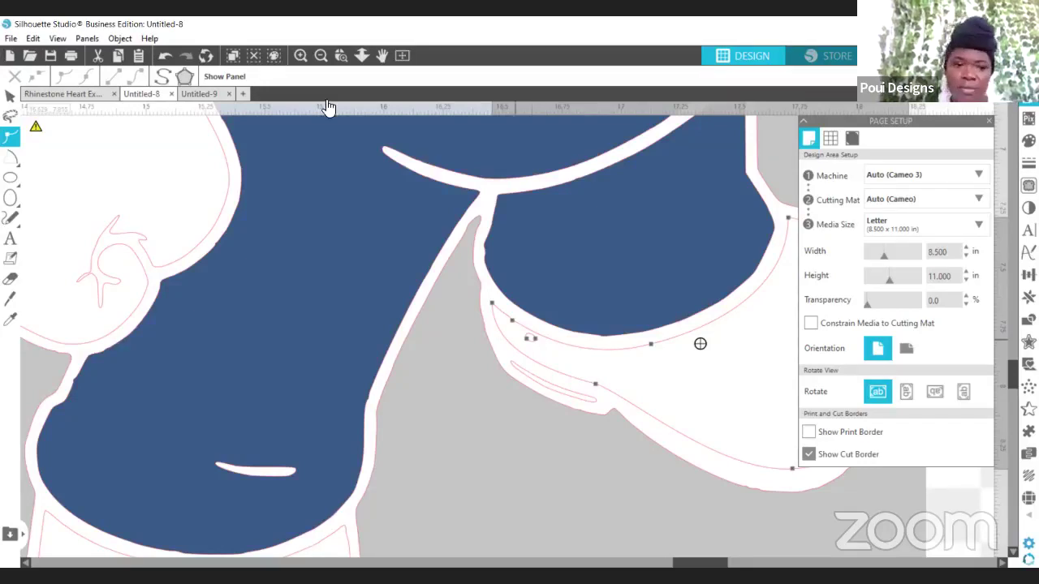
Zoom out to the full Mario design, zoom back onto the shoe and bring up the point-editing menu
{"action": "left_click", "coordinate": [321, 56]}
{"action": "left_click", "coordinate": [320, 56]}
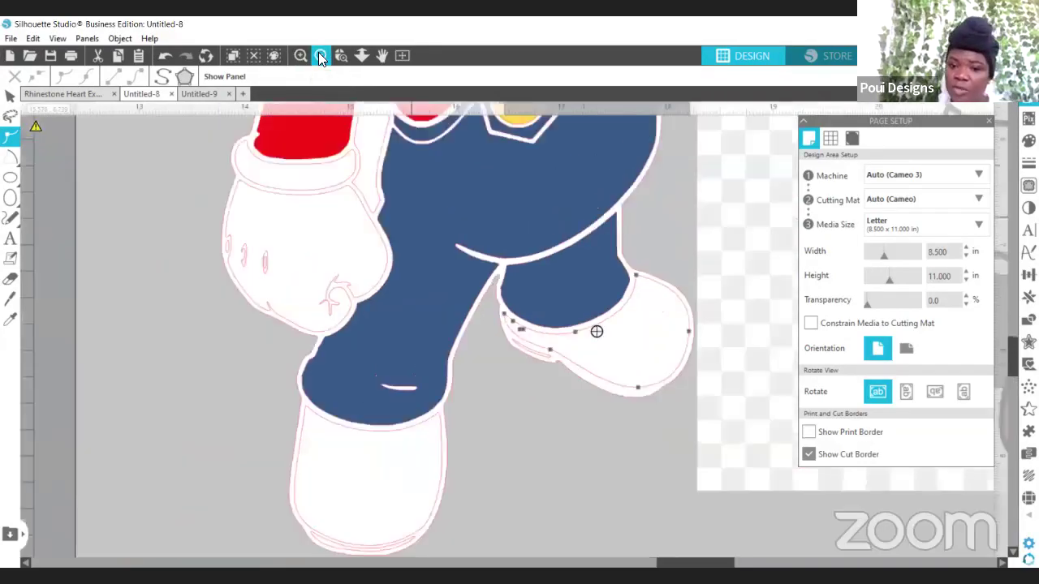
{"action": "left_click", "coordinate": [321, 56]}
{"action": "left_click", "coordinate": [321, 56]}
{"action": "left_click", "coordinate": [321, 56]}
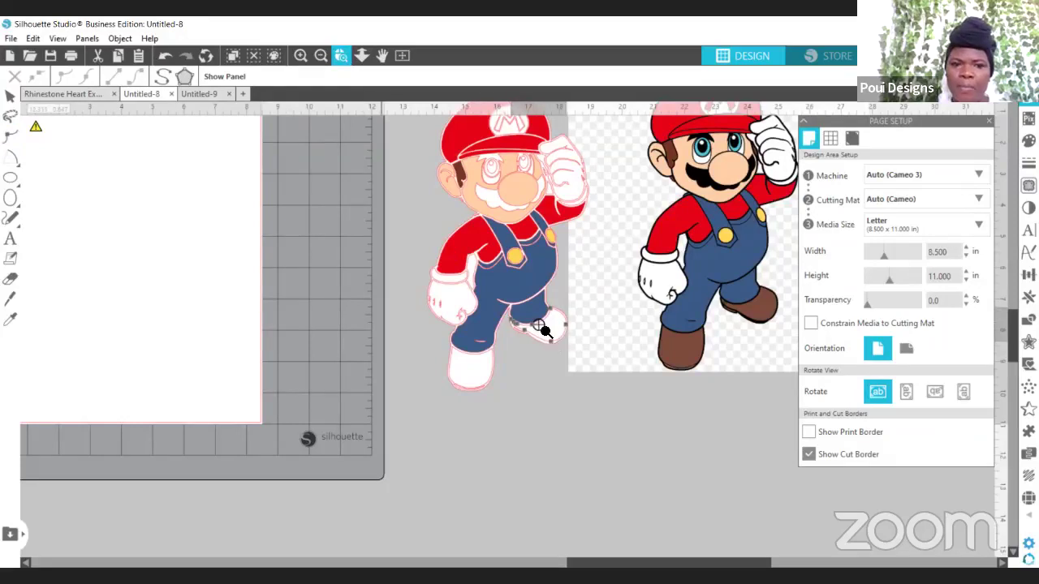
{"action": "left_click", "coordinate": [545, 336]}
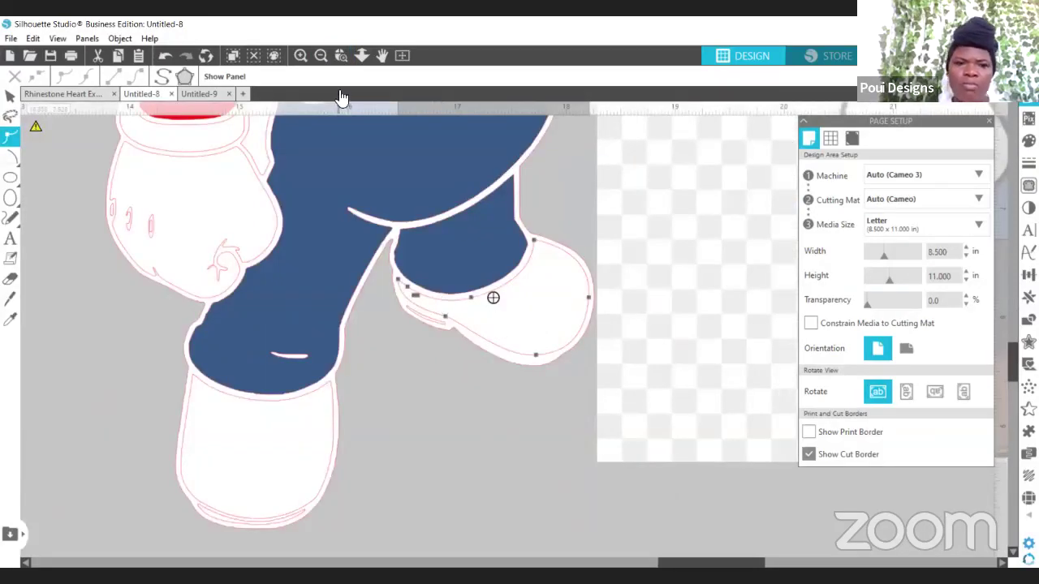
{"action": "left_click", "coordinate": [339, 56]}
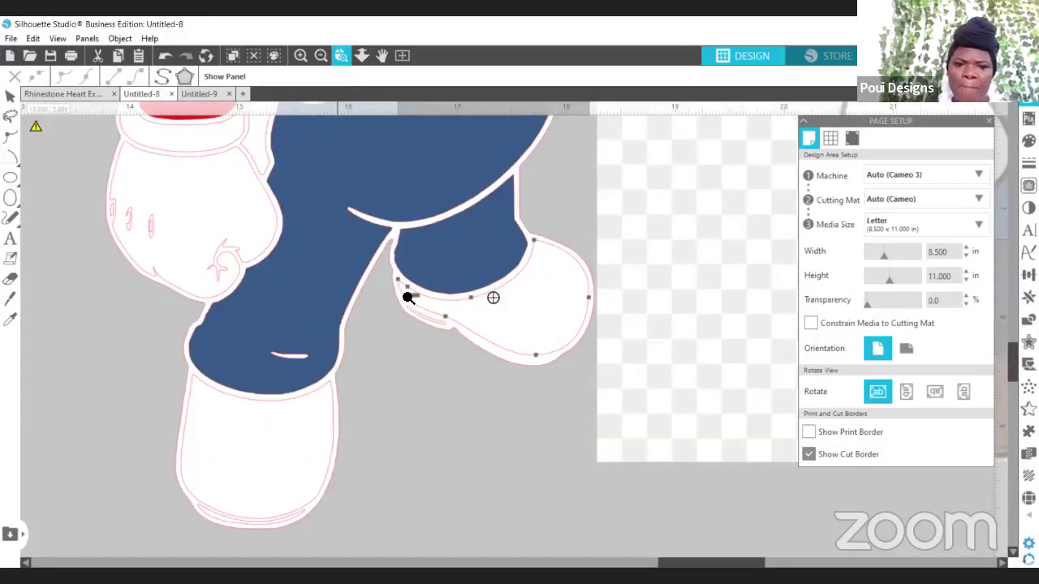
{"action": "left_click", "coordinate": [410, 296]}
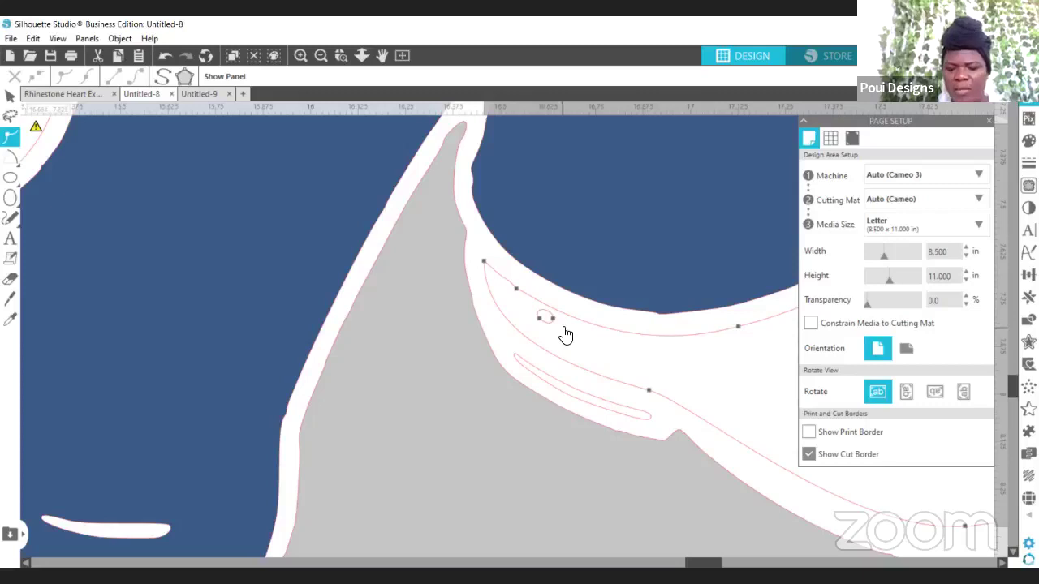
{"action": "right_click", "coordinate": [563, 332]}
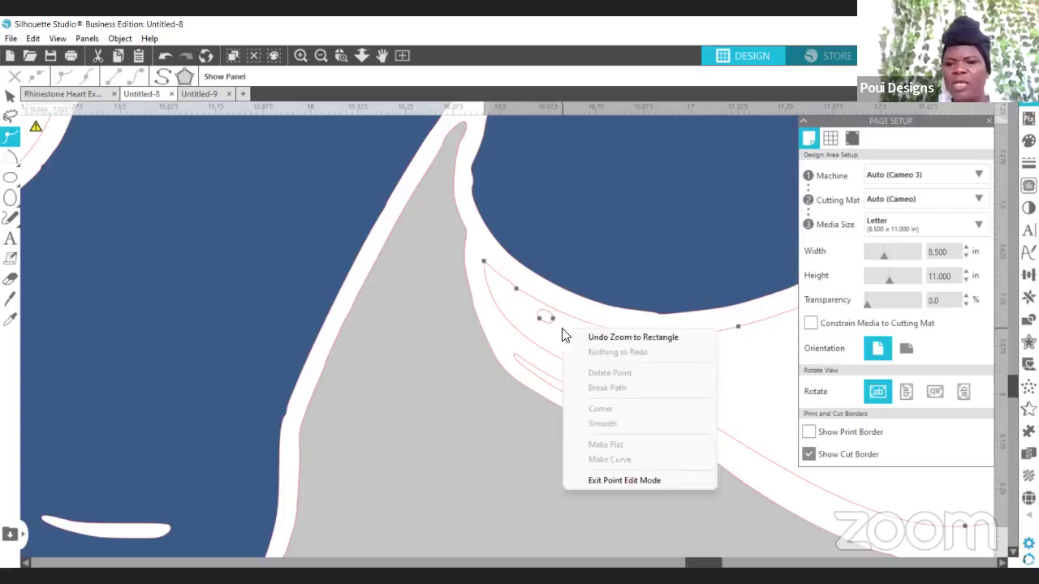
Release the merged shoe compound path and delete the stray small oval piece
{"action": "left_click", "coordinate": [459, 349]}
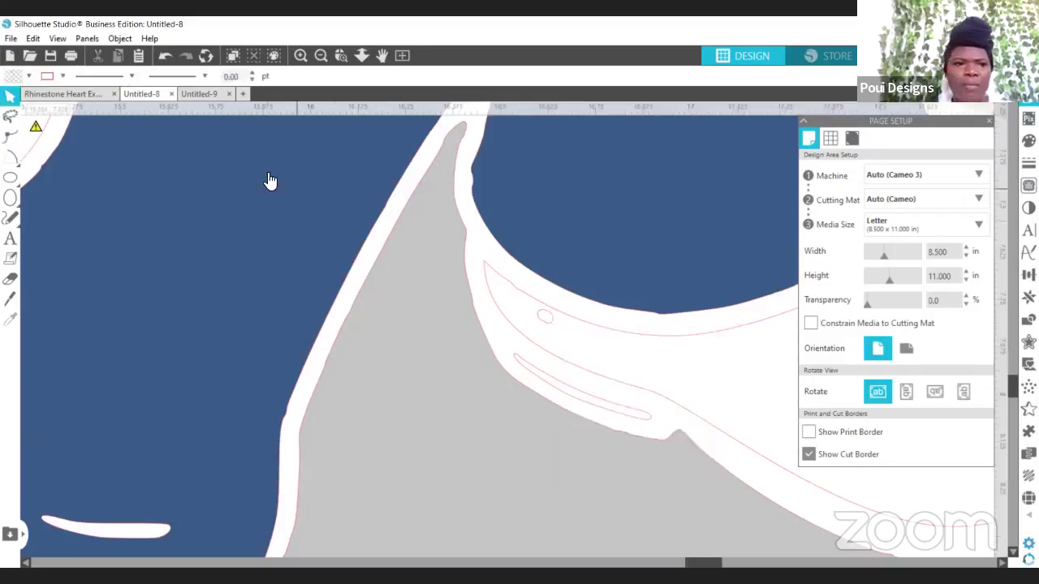
{"action": "left_click", "coordinate": [514, 314]}
{"action": "right_click", "coordinate": [514, 314]}
{"action": "left_click", "coordinate": [588, 467]}
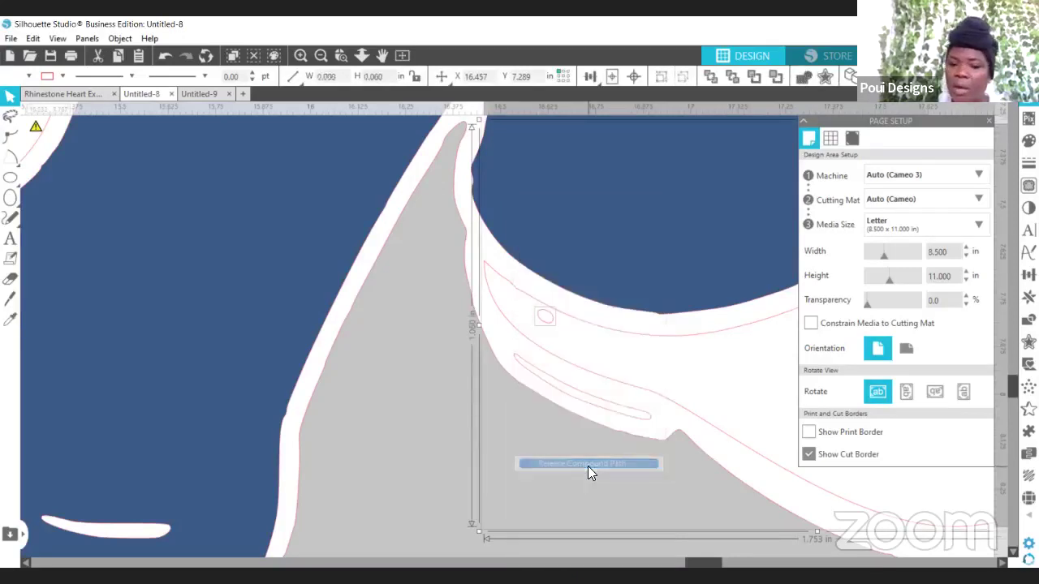
{"action": "left_click", "coordinate": [420, 364]}
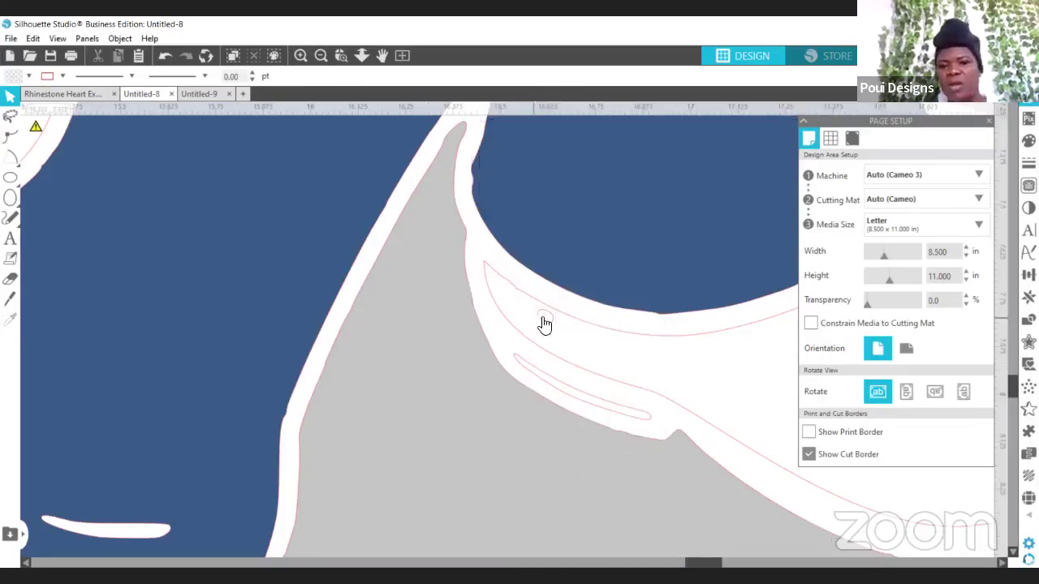
{"action": "left_click_drag", "start_coordinate": [544, 325], "coordinate": [441, 328]}
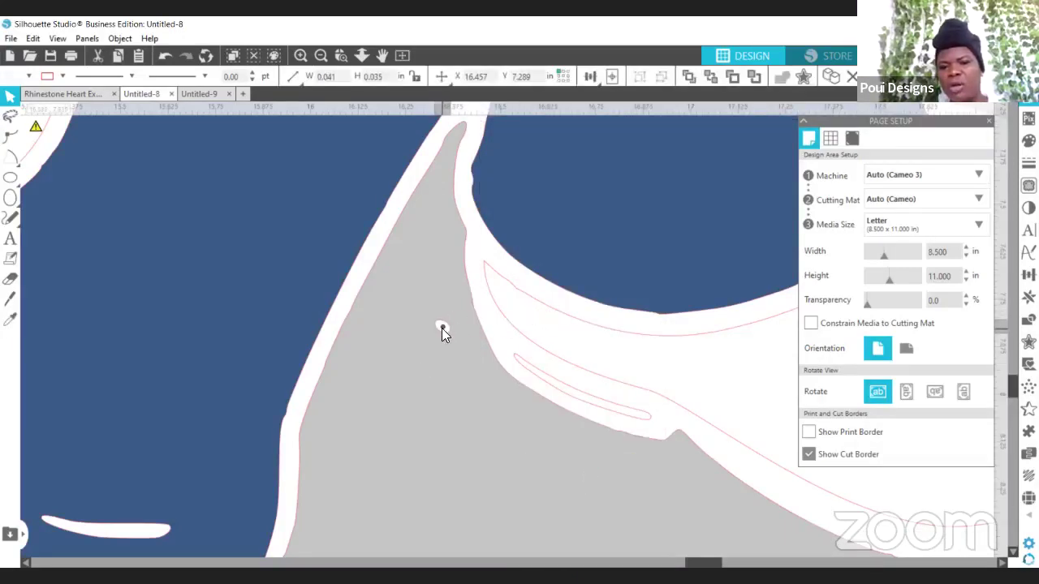
{"action": "key", "text": "Delete"}
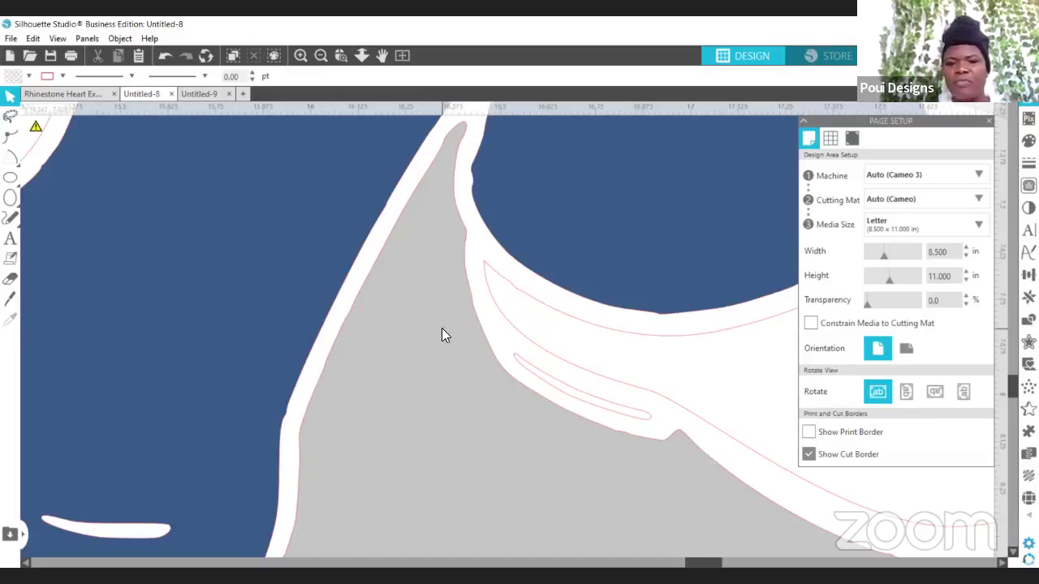
Zoom out and select the right shoe, the left shoe and the left shoe's sole line together
{"action": "left_click", "coordinate": [568, 328]}
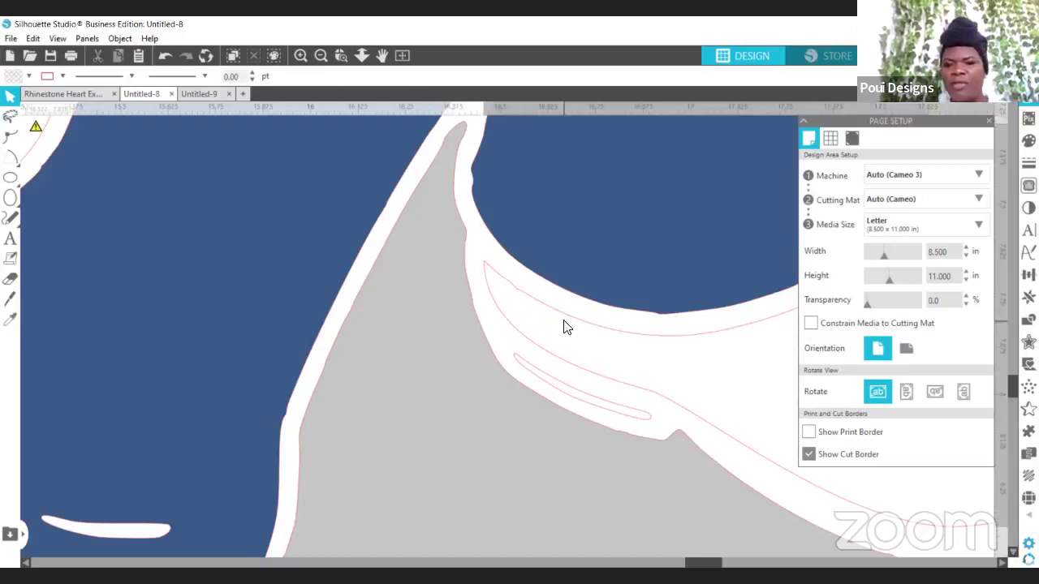
{"action": "left_click", "coordinate": [320, 55]}
{"action": "left_click", "coordinate": [321, 56]}
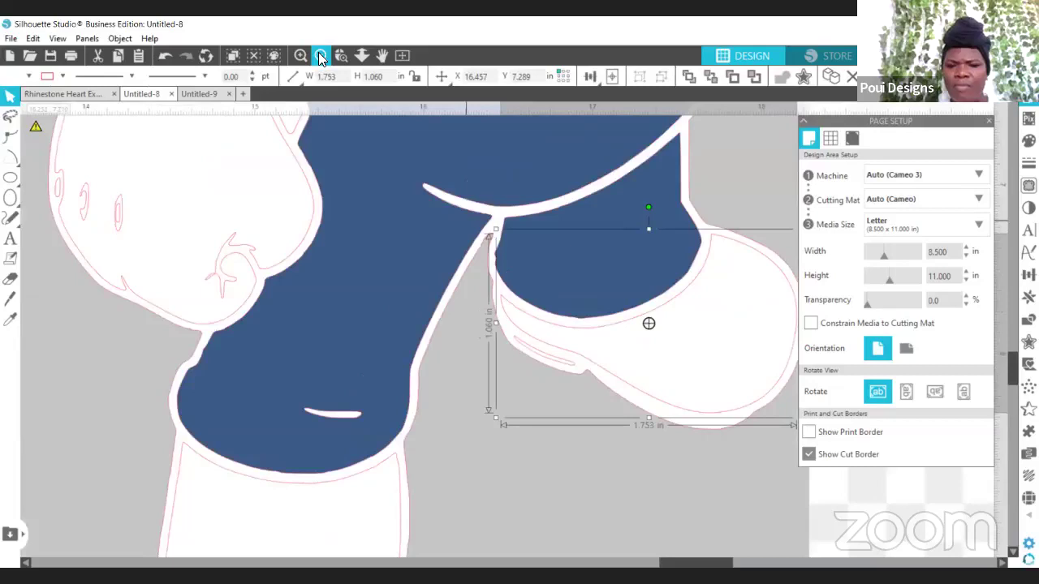
{"action": "left_click", "coordinate": [321, 55]}
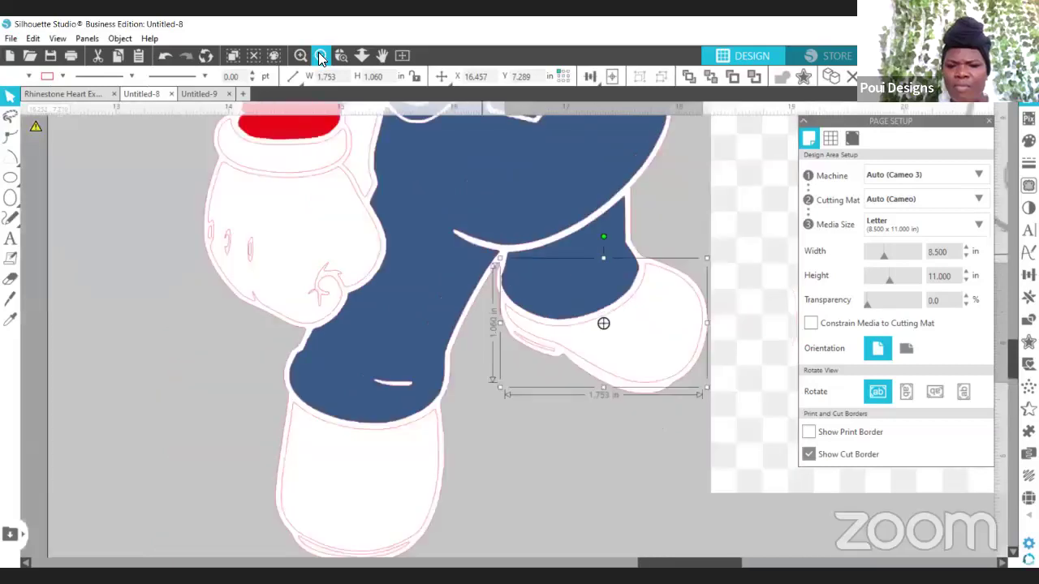
{"action": "left_click", "coordinate": [535, 344]}
{"action": "left_click", "coordinate": [535, 344]}
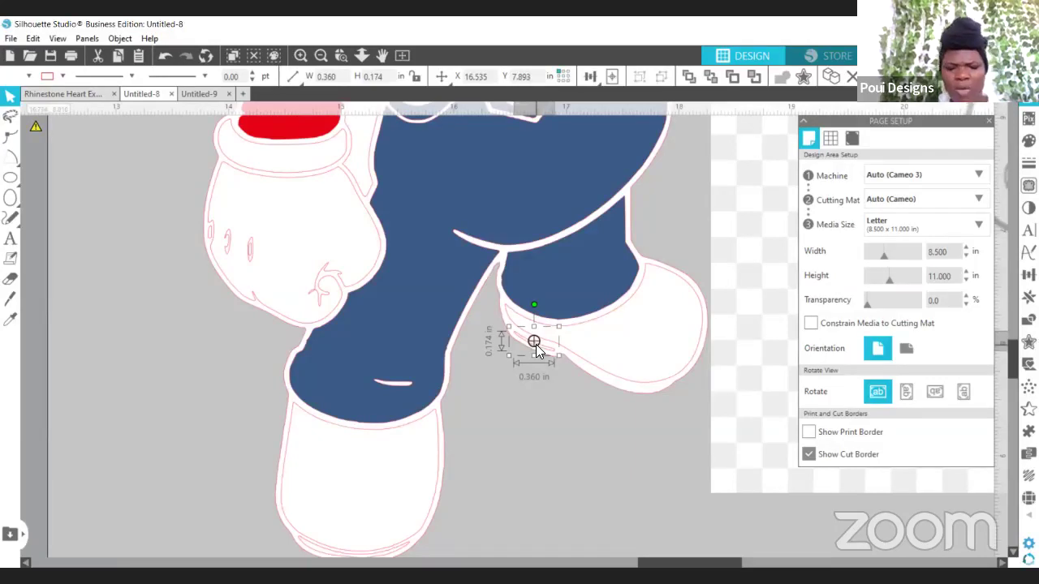
{"action": "left_click", "coordinate": [610, 345]}
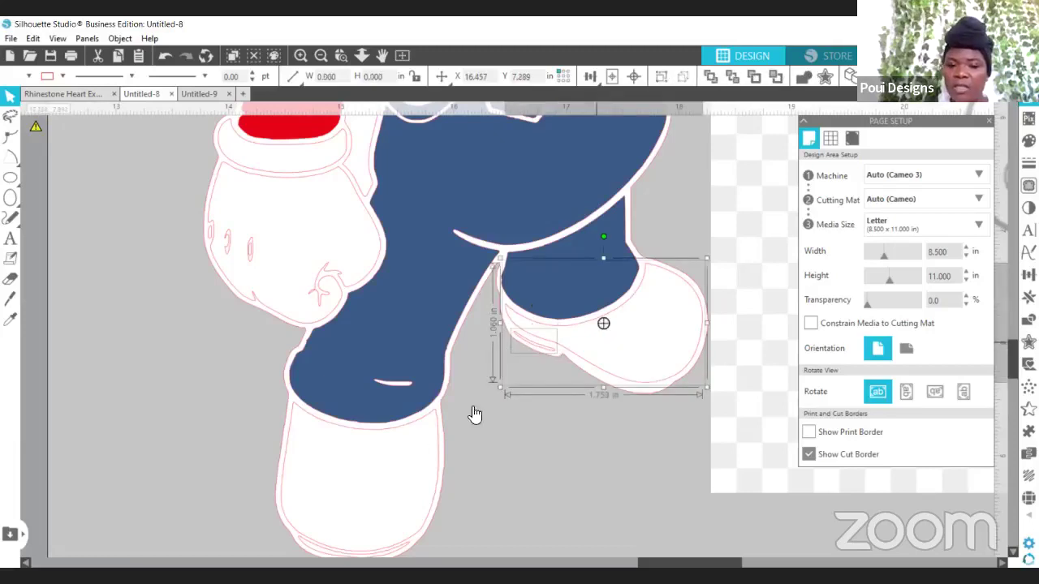
{"action": "left_click", "coordinate": [392, 472], "text": "shift"}
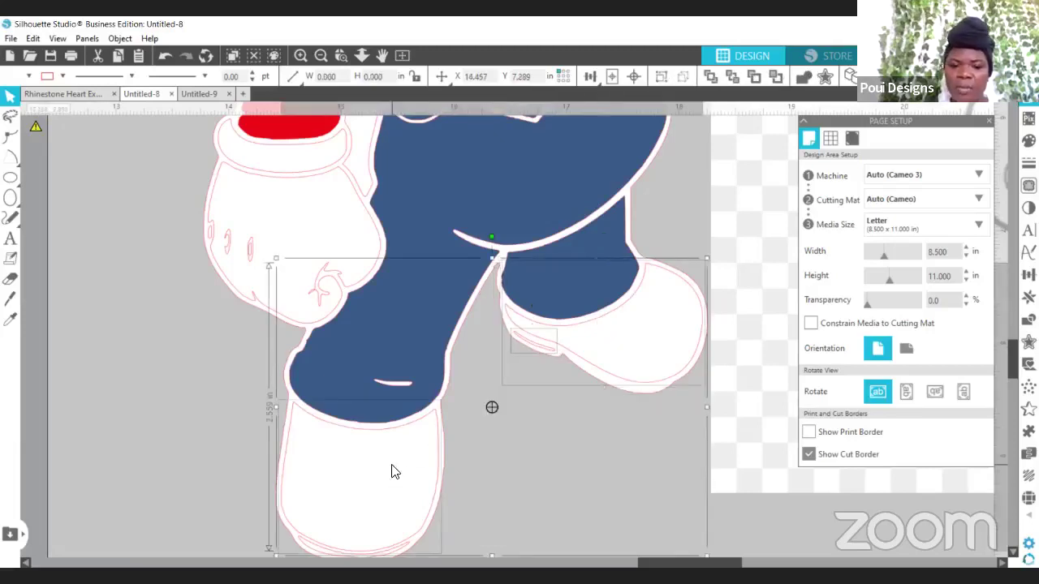
{"action": "left_click", "coordinate": [405, 550], "text": "shift"}
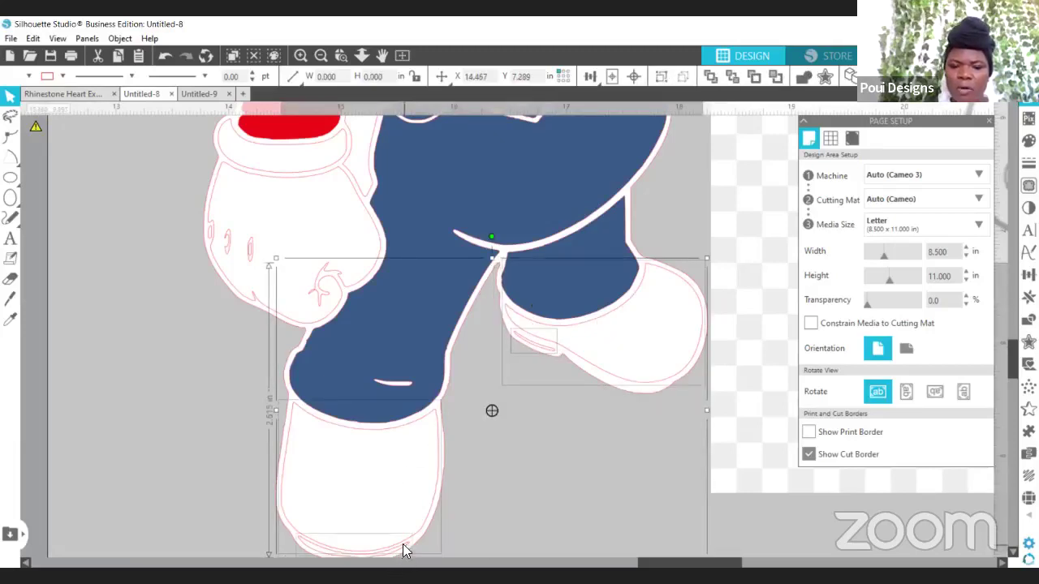
Make the shoe pieces one compound path and eyedrop the reference boots' brown as their fill
{"action": "right_click", "coordinate": [495, 430]}
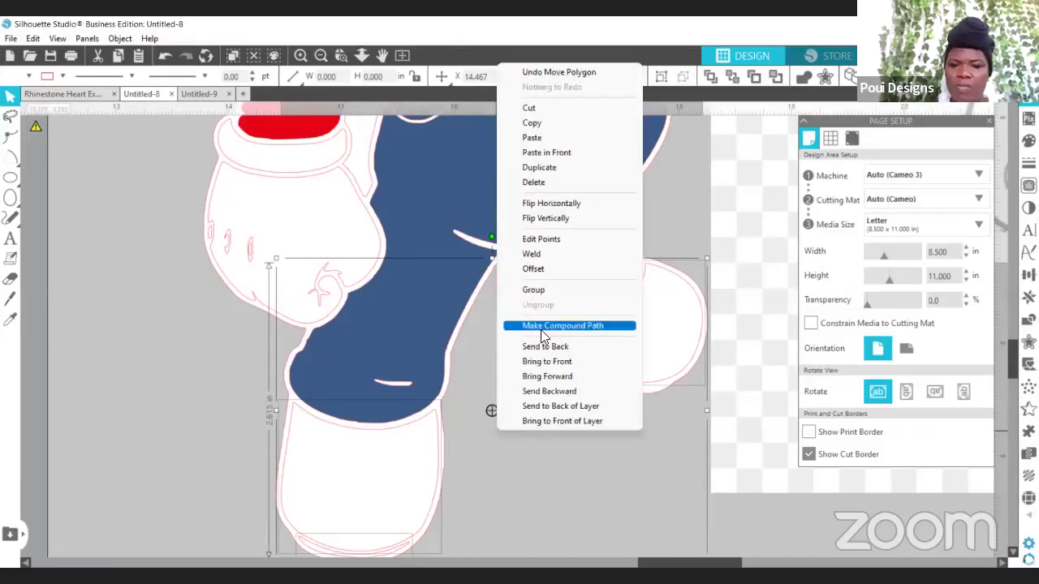
{"action": "left_click", "coordinate": [539, 331]}
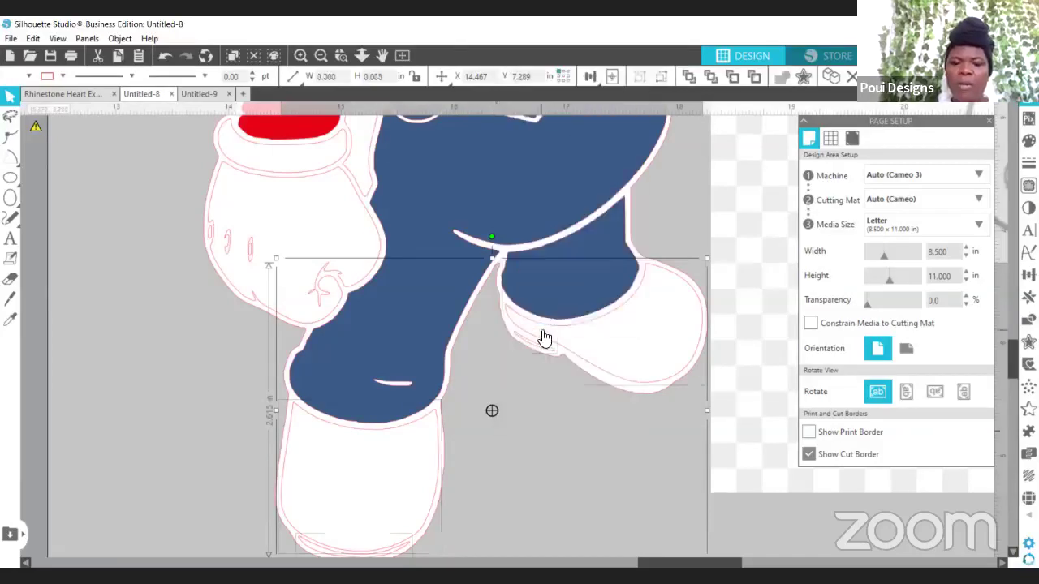
{"action": "left_click", "coordinate": [28, 75]}
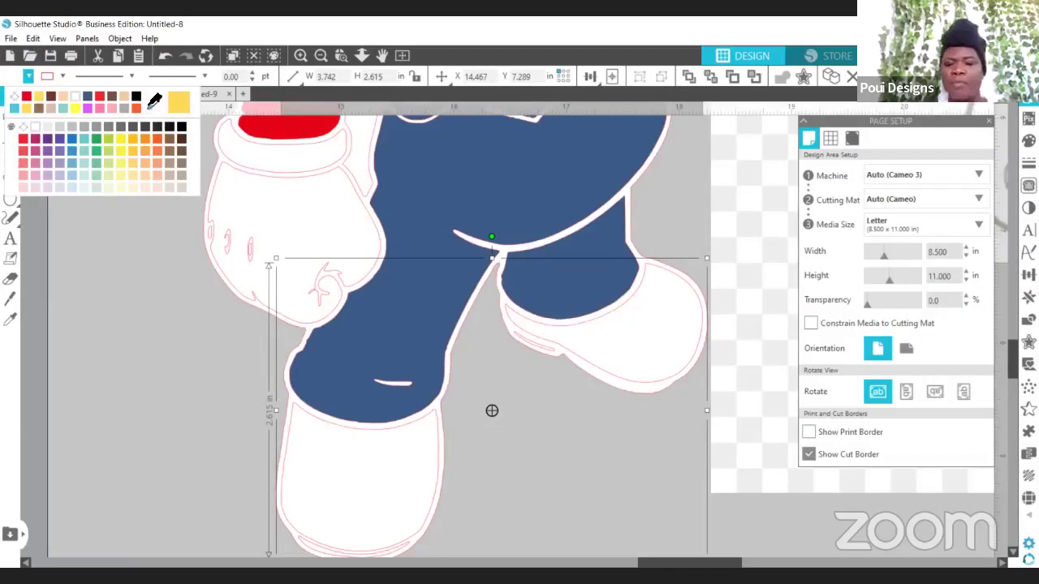
{"action": "left_click", "coordinate": [153, 101]}
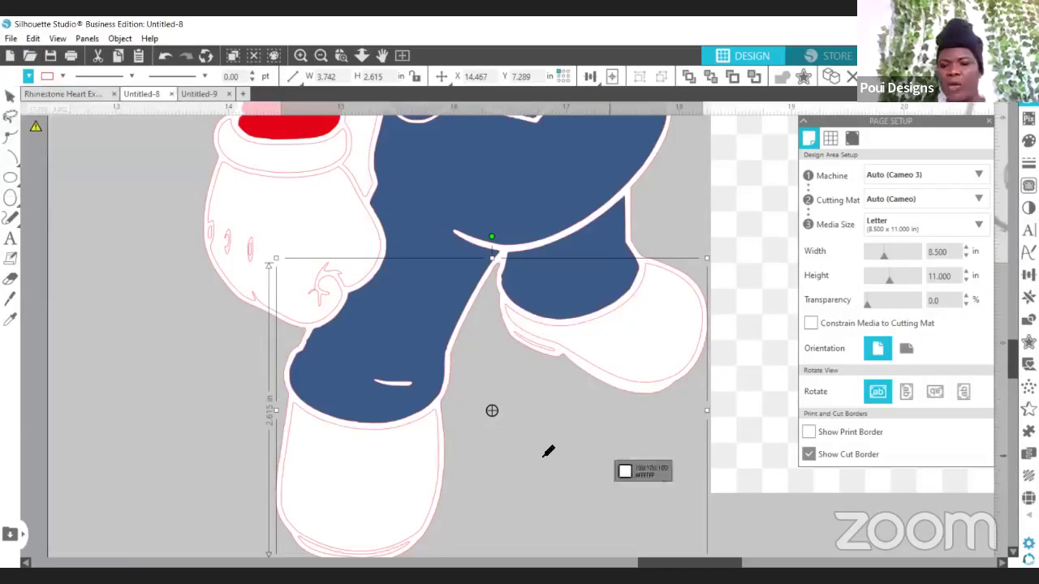
{"action": "left_click", "coordinate": [321, 56]}
{"action": "left_click", "coordinate": [321, 56]}
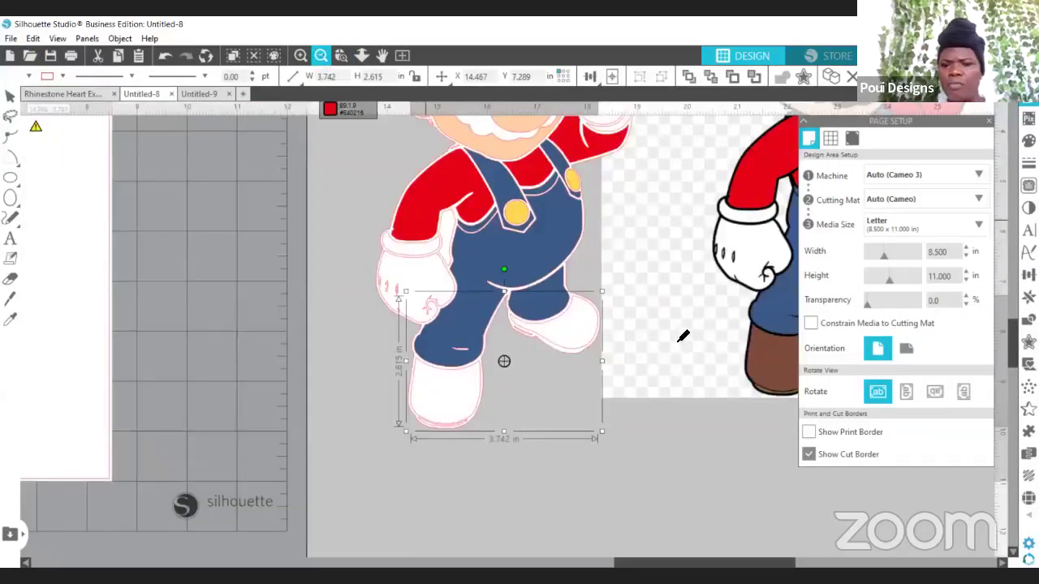
{"action": "left_click", "coordinate": [769, 364]}
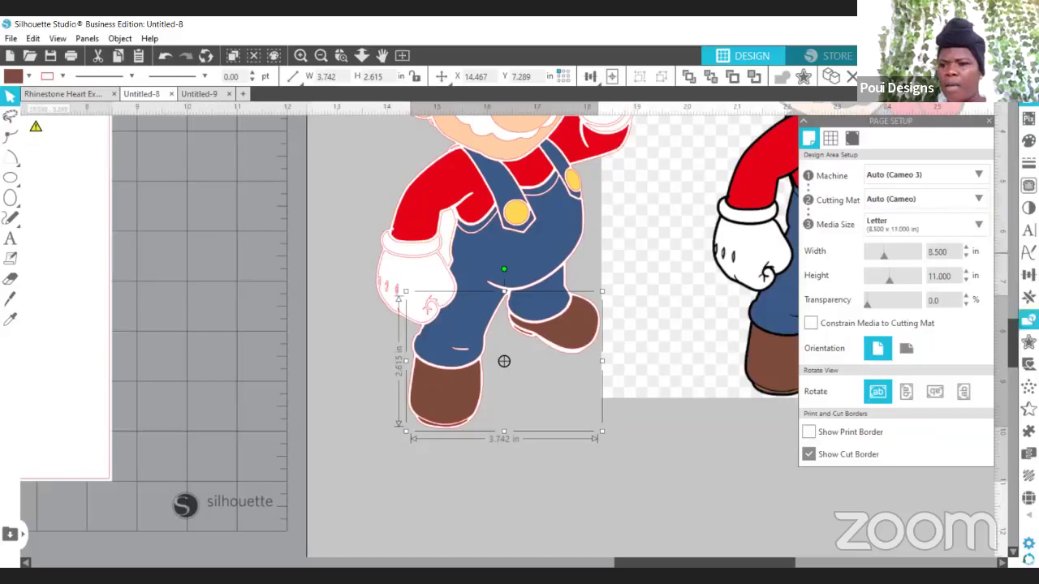
{"action": "left_click", "coordinate": [1010, 311]}
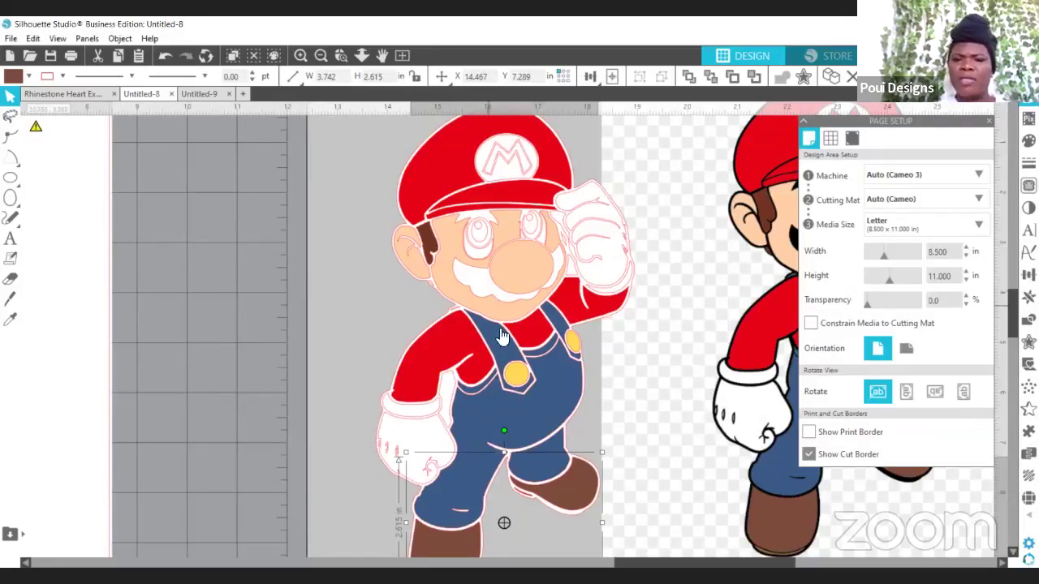
Close the Page Setup and Trace side panels so the whole reference Mario is visible
{"action": "left_click", "coordinate": [613, 279]}
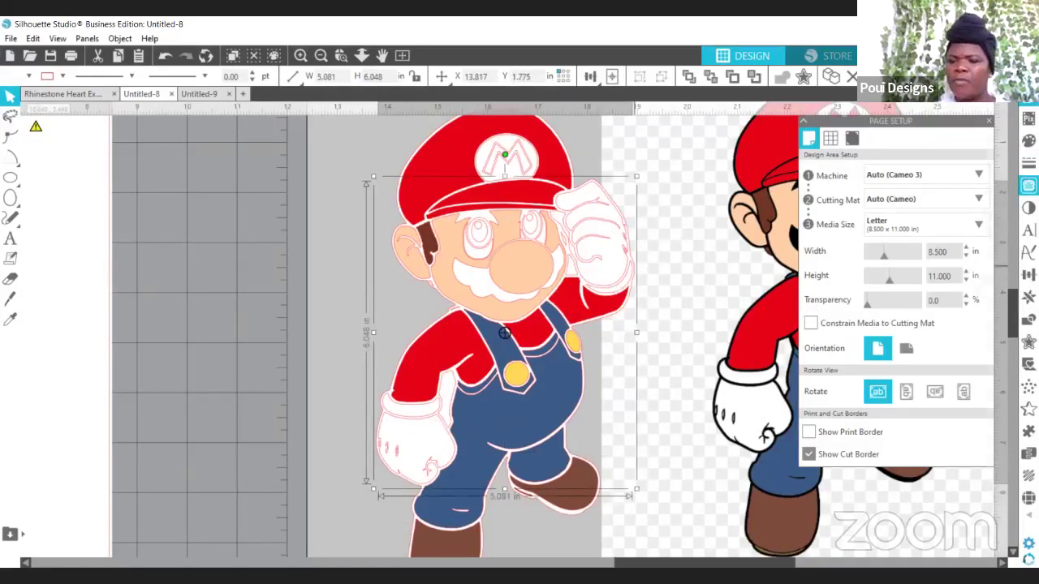
{"action": "left_click", "coordinate": [1028, 186]}
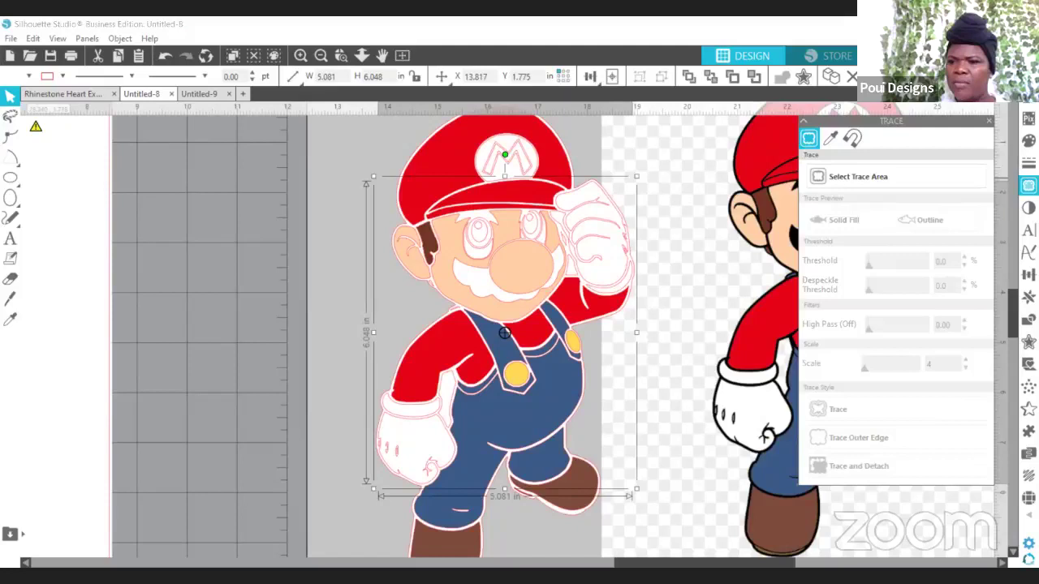
{"action": "left_click", "coordinate": [1028, 186]}
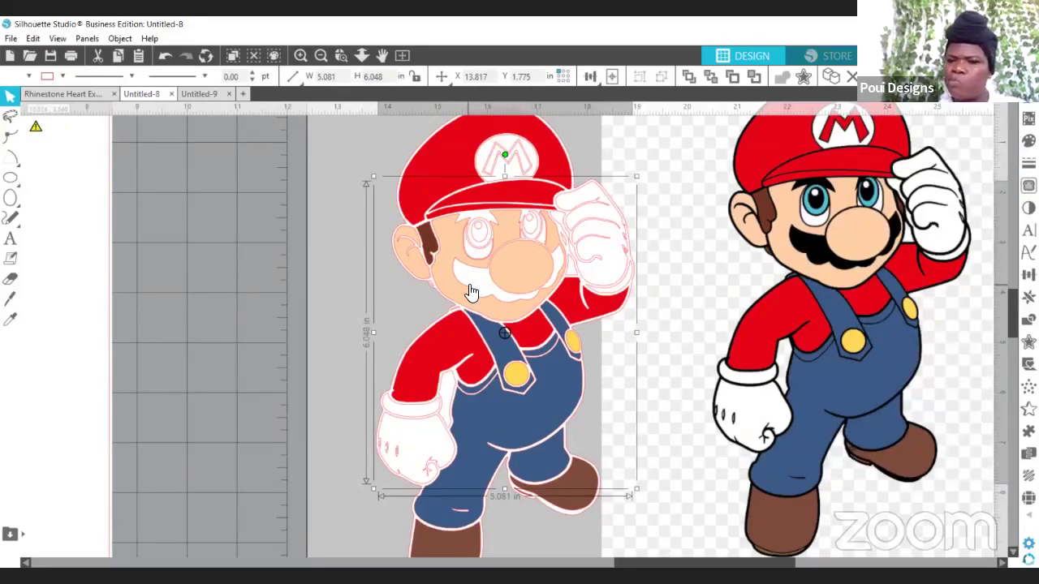
{"action": "left_click", "coordinate": [534, 232]}
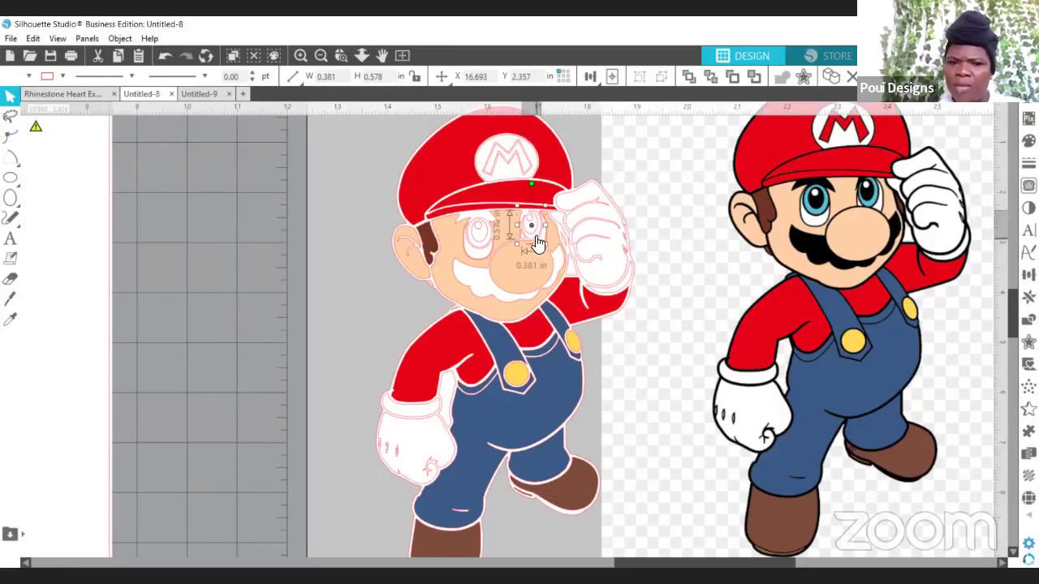
Combine both eyes into a compound path and eyedrop the reference eyes' light blue as fill
{"action": "left_click", "coordinate": [475, 250], "text": "shift"}
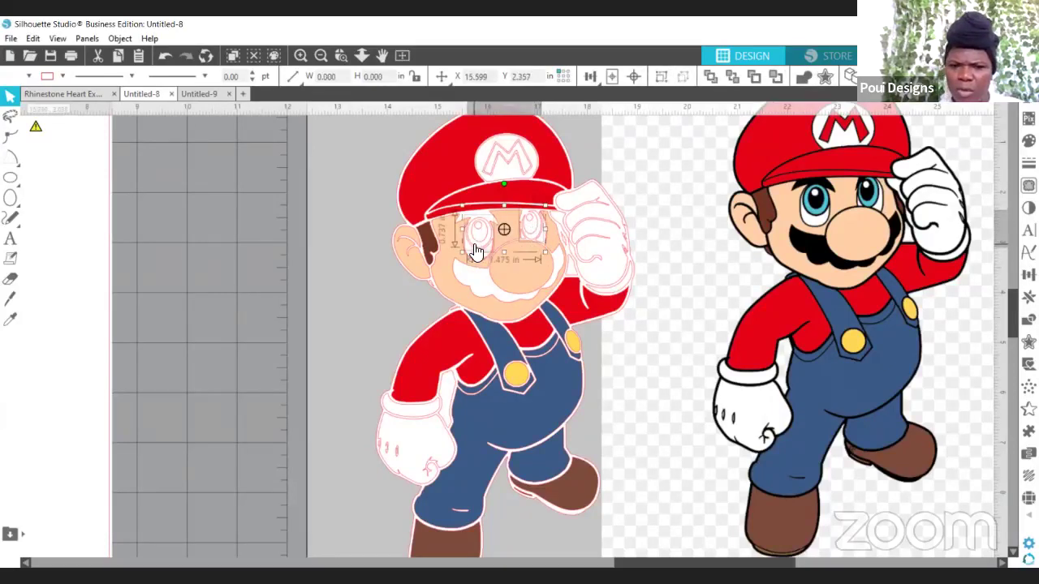
{"action": "right_click", "coordinate": [476, 248]}
{"action": "left_click", "coordinate": [535, 461]}
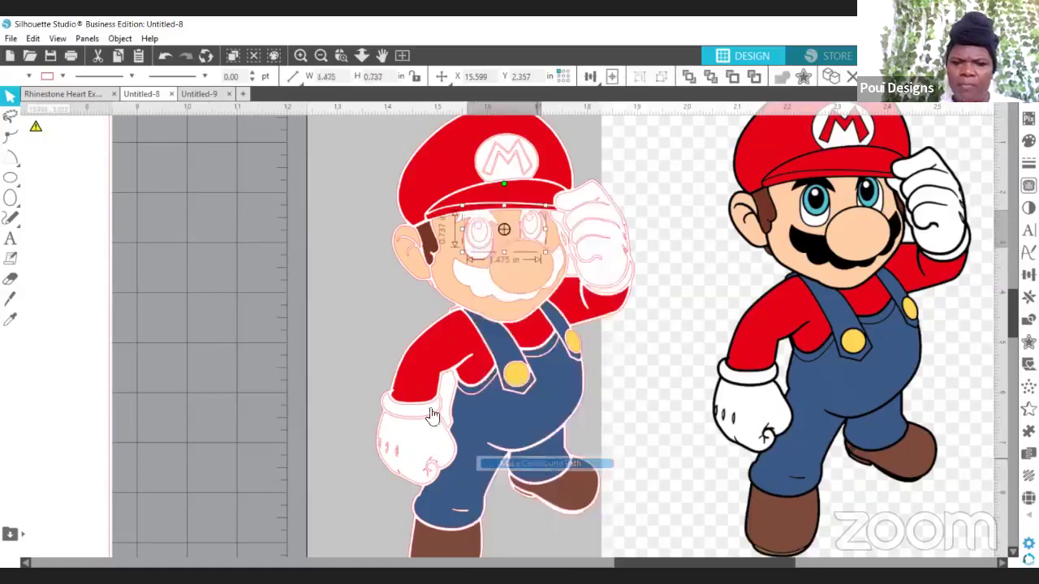
{"action": "left_click", "coordinate": [30, 77]}
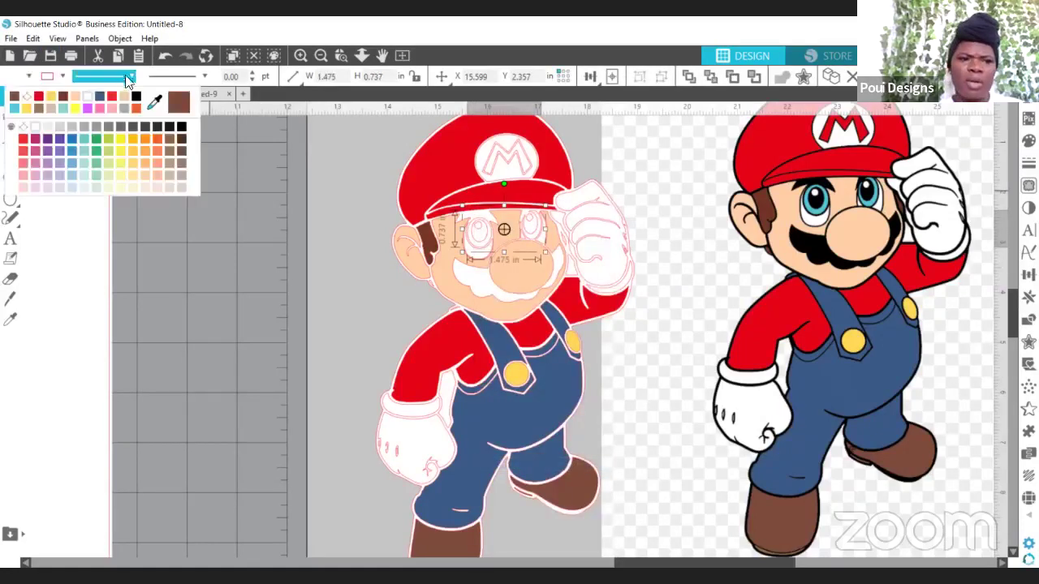
{"action": "left_click", "coordinate": [160, 103]}
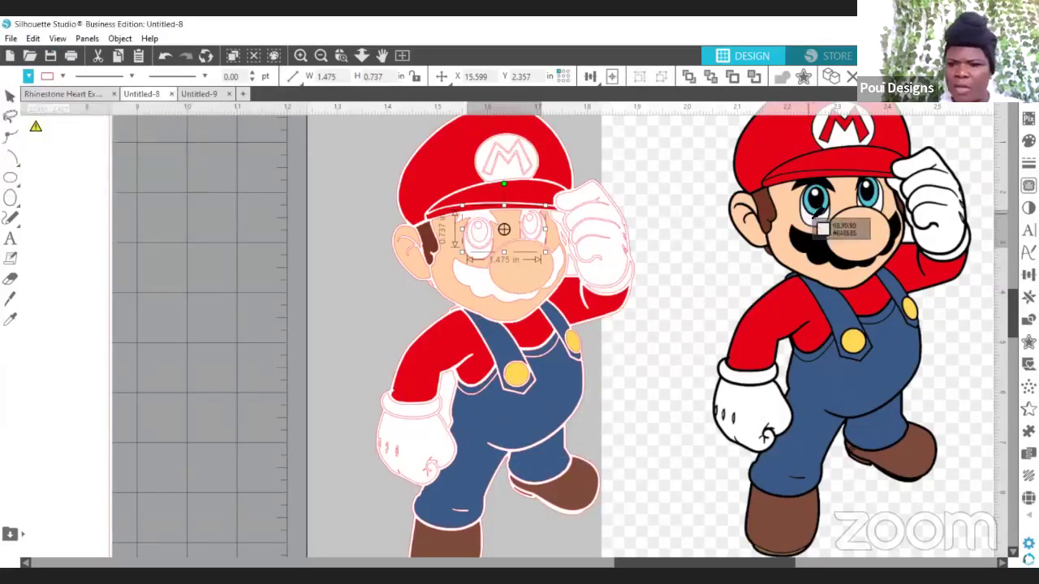
{"action": "left_click", "coordinate": [818, 211]}
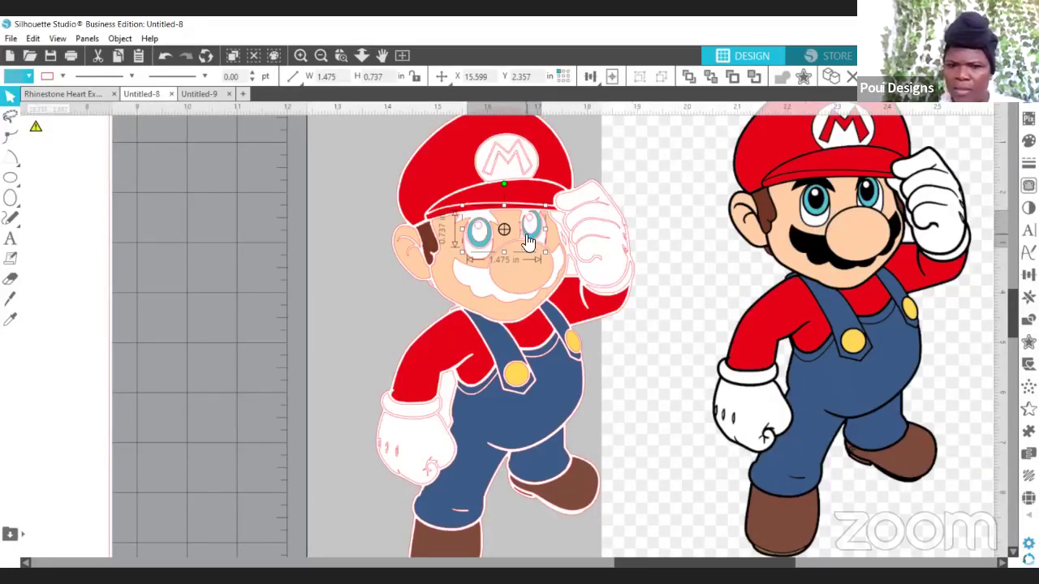
Reselect the left and right eye pieces and join them into a compound path again
{"action": "left_click", "coordinate": [482, 212]}
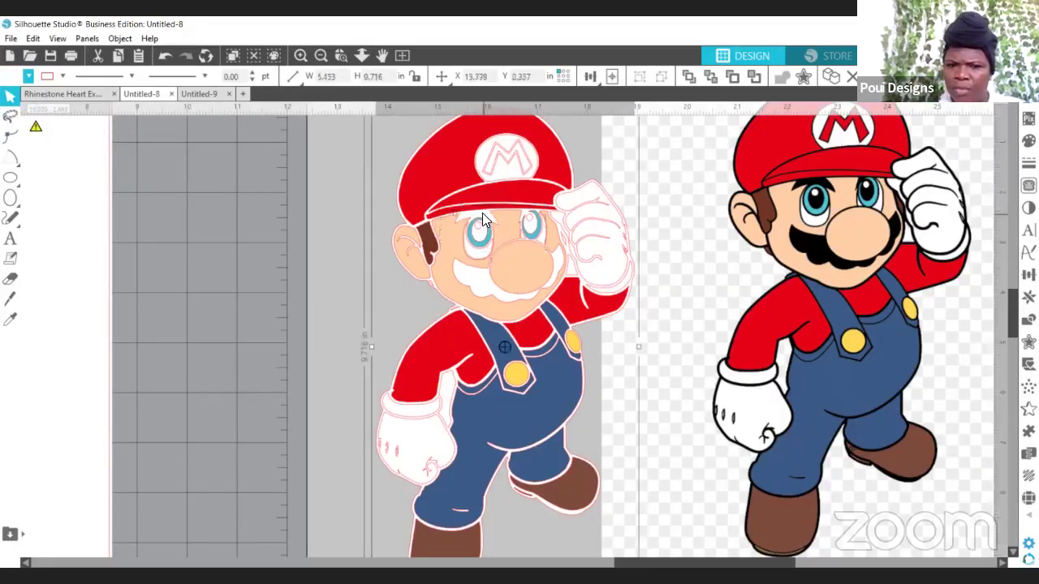
{"action": "left_click", "coordinate": [477, 237]}
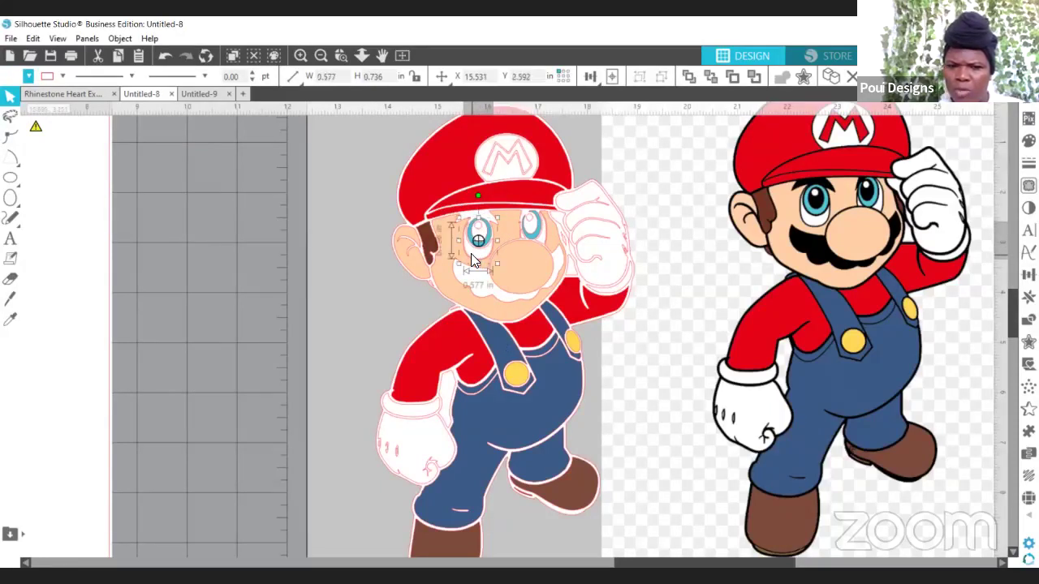
{"action": "left_click", "coordinate": [541, 236], "text": "shift"}
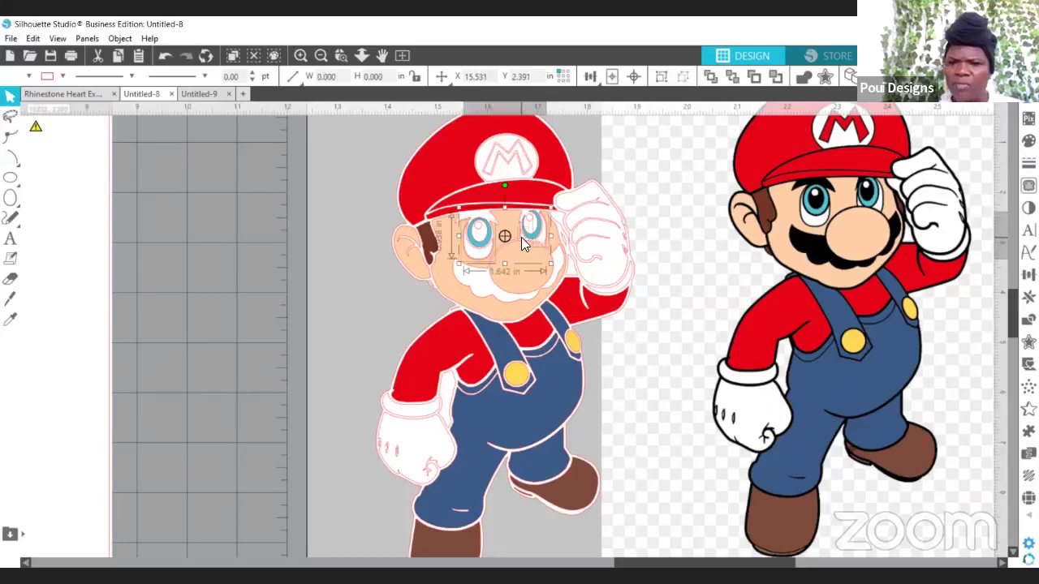
{"action": "right_click", "coordinate": [520, 237]}
{"action": "left_click", "coordinate": [572, 464]}
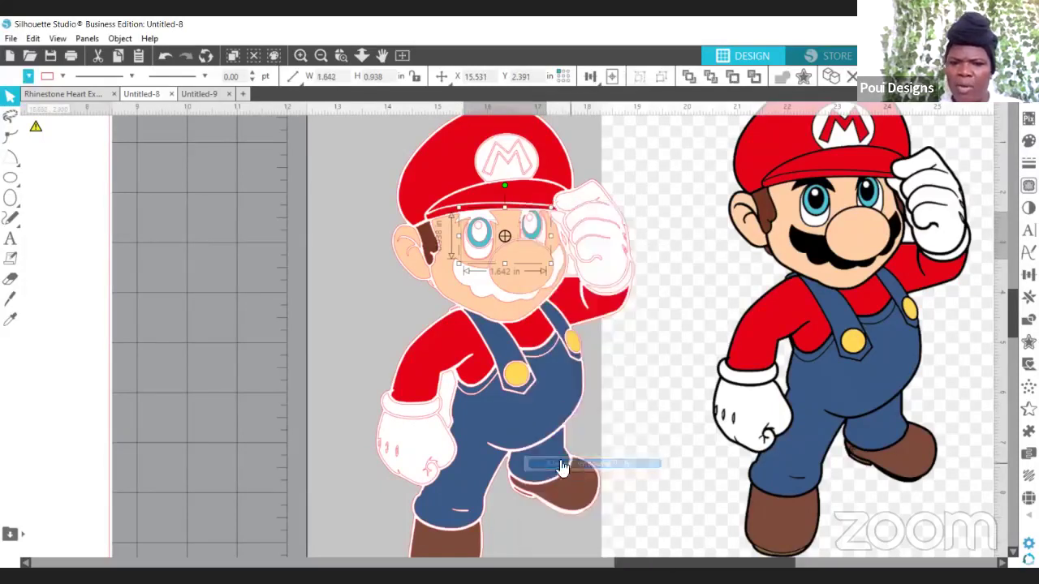
{"action": "left_click", "coordinate": [28, 77]}
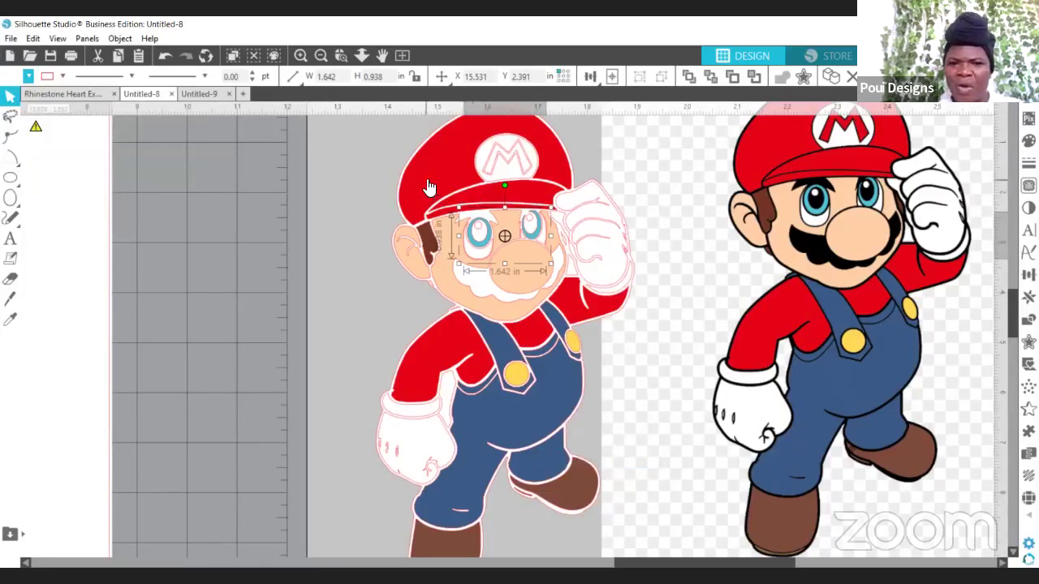
{"action": "left_click", "coordinate": [520, 168]}
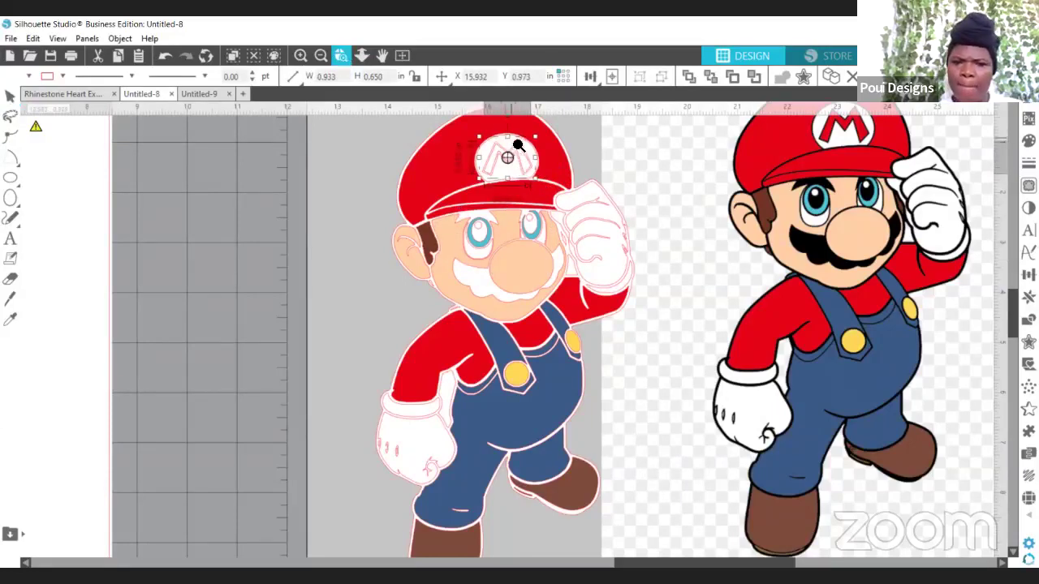
Zoom in on the cap emblem and fill the M logo red
{"action": "left_click", "coordinate": [339, 55]}
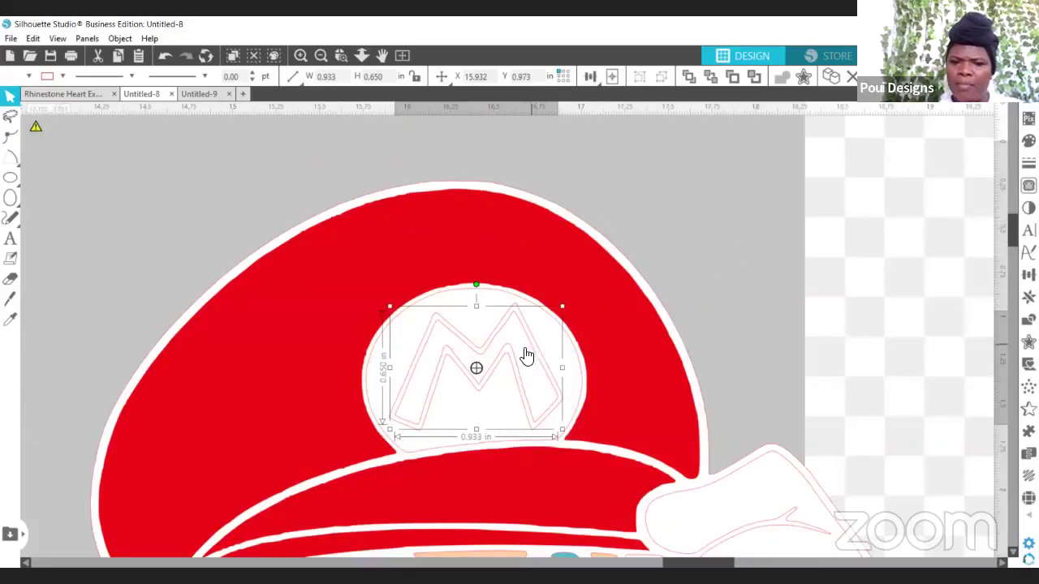
{"action": "left_click", "coordinate": [29, 75]}
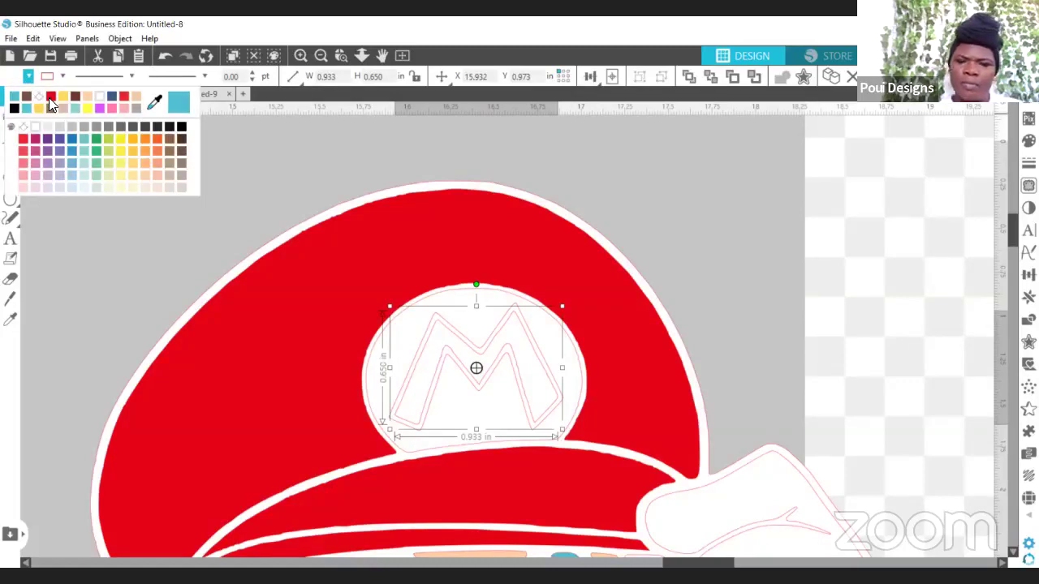
{"action": "left_click", "coordinate": [51, 99]}
{"action": "left_click", "coordinate": [435, 322]}
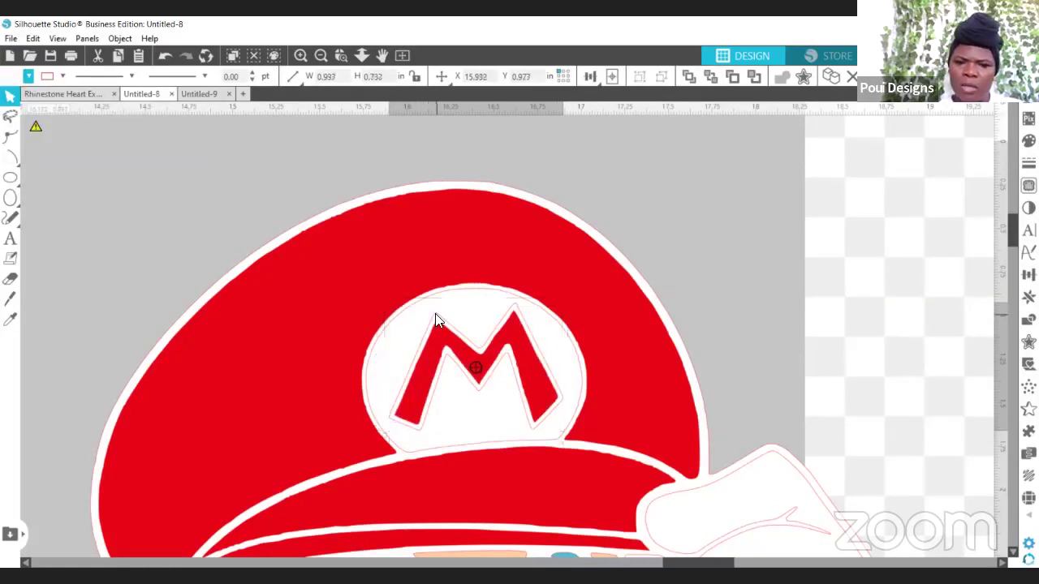
Make the M emblem's outline black, then zoom back out to show both Mario images
{"action": "left_click", "coordinate": [435, 321]}
{"action": "left_click", "coordinate": [28, 76]}
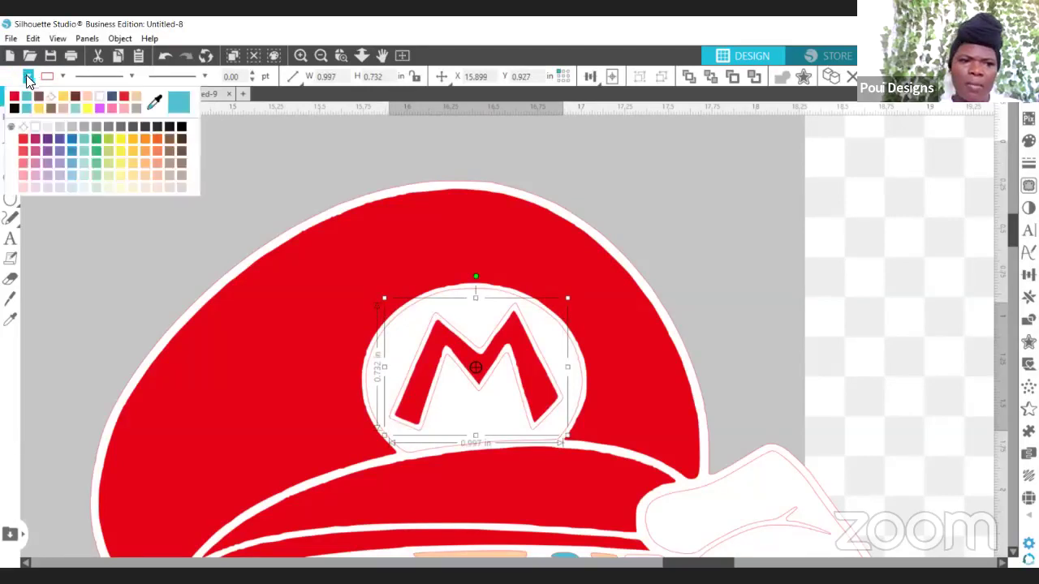
{"action": "left_click", "coordinate": [474, 321]}
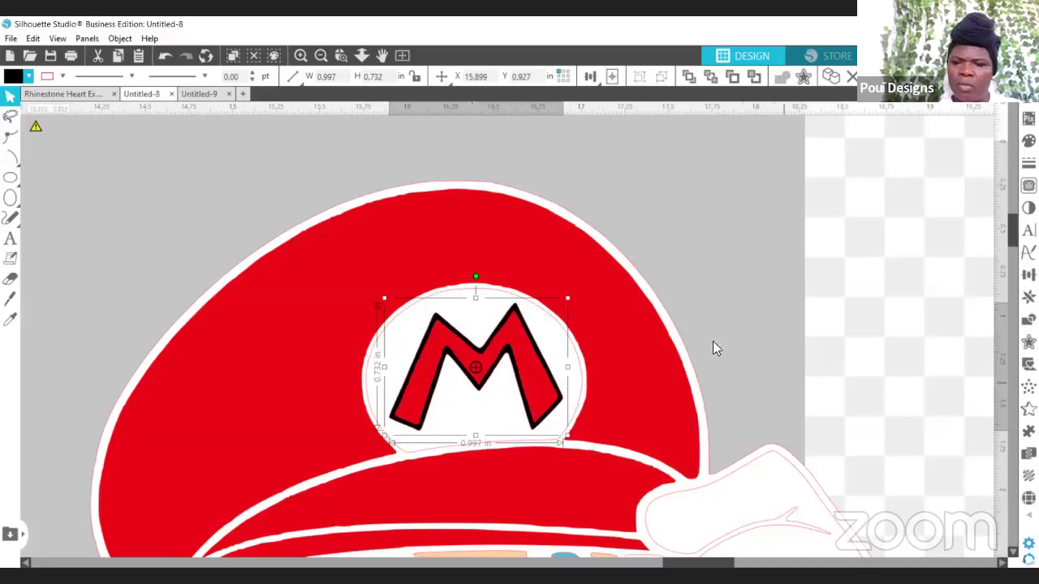
{"action": "left_click", "coordinate": [320, 55]}
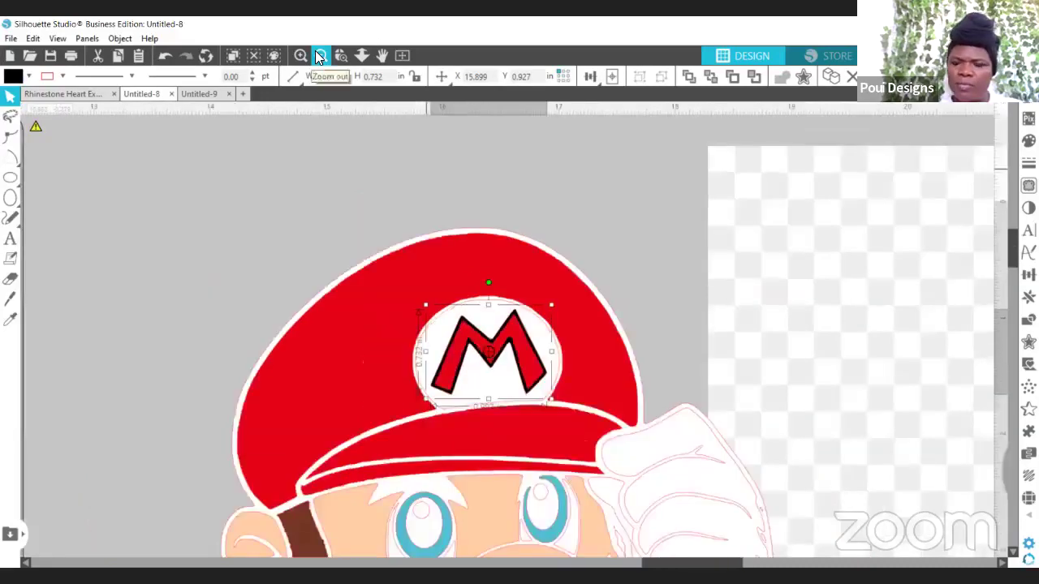
{"action": "left_click", "coordinate": [321, 55]}
{"action": "left_click", "coordinate": [321, 55]}
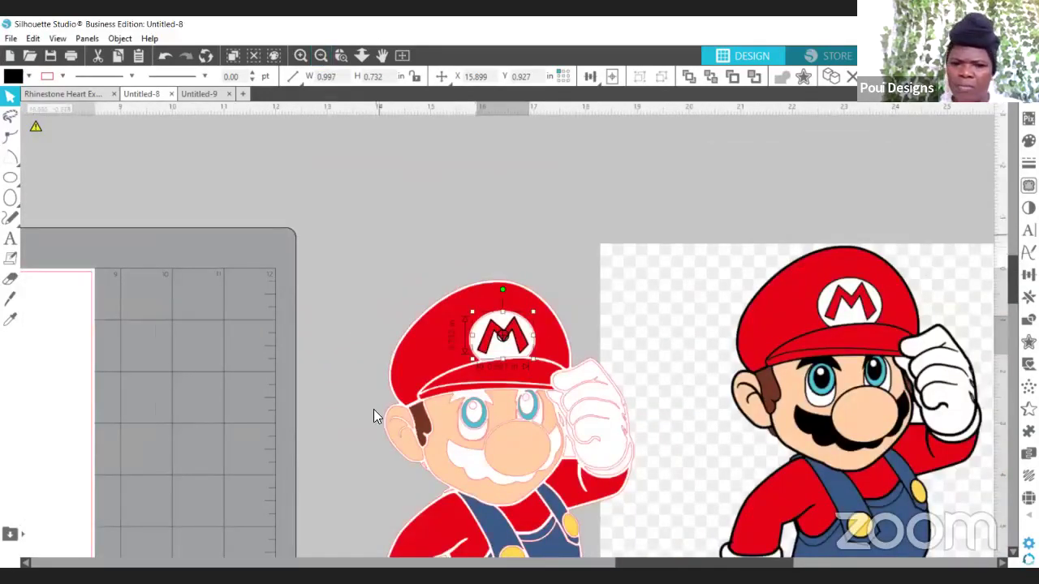
{"action": "left_click", "coordinate": [385, 368]}
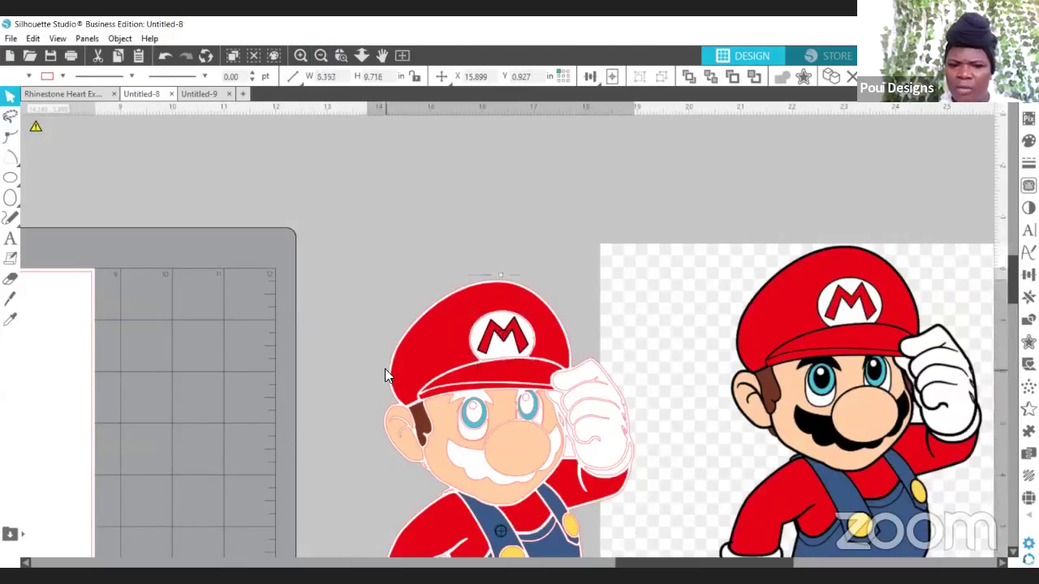
Fill the traced Mario's outline layer black
{"action": "left_click", "coordinate": [29, 75]}
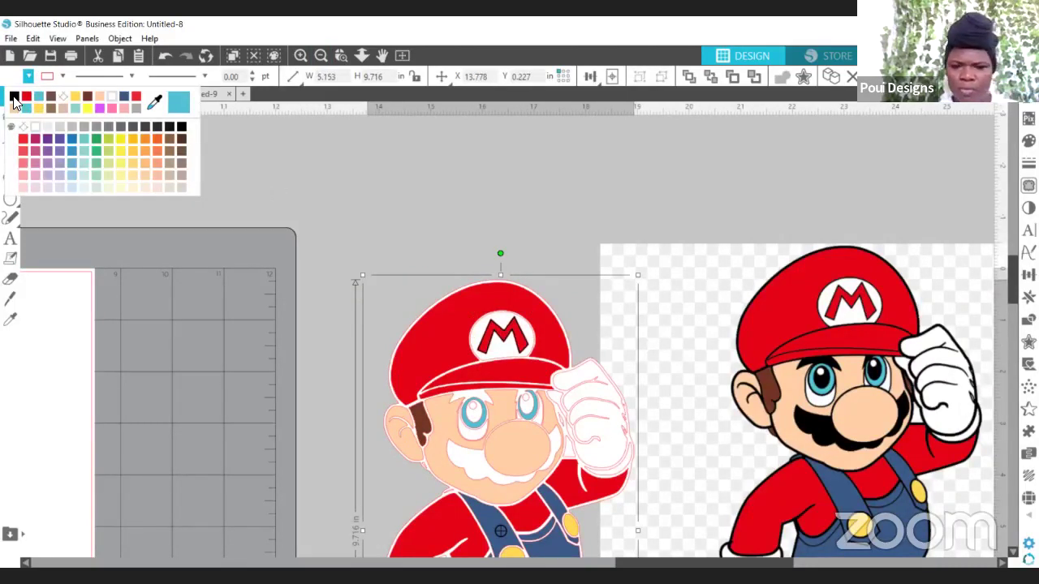
{"action": "left_click", "coordinate": [14, 97]}
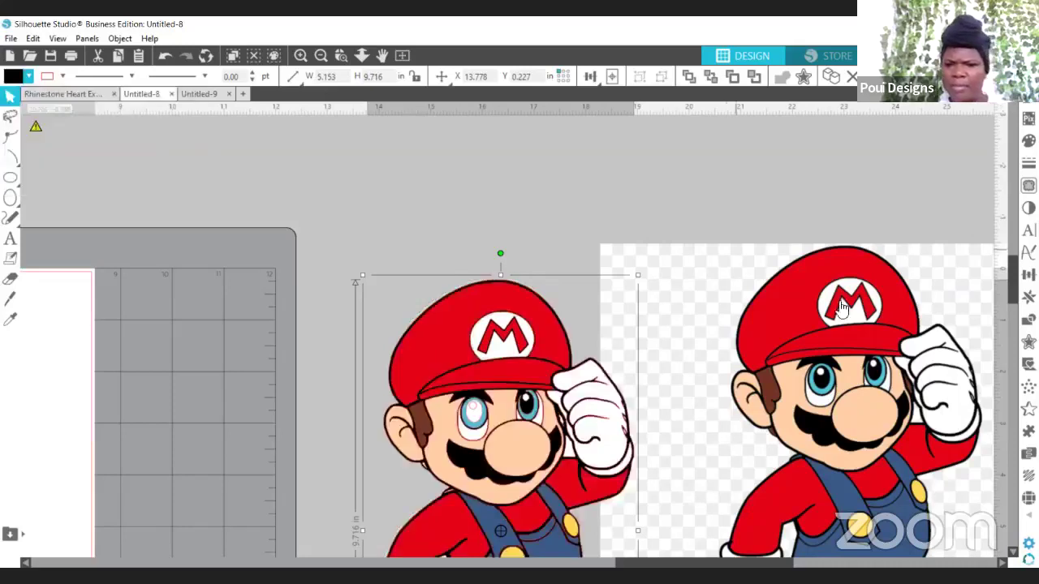
{"action": "left_click", "coordinate": [475, 420]}
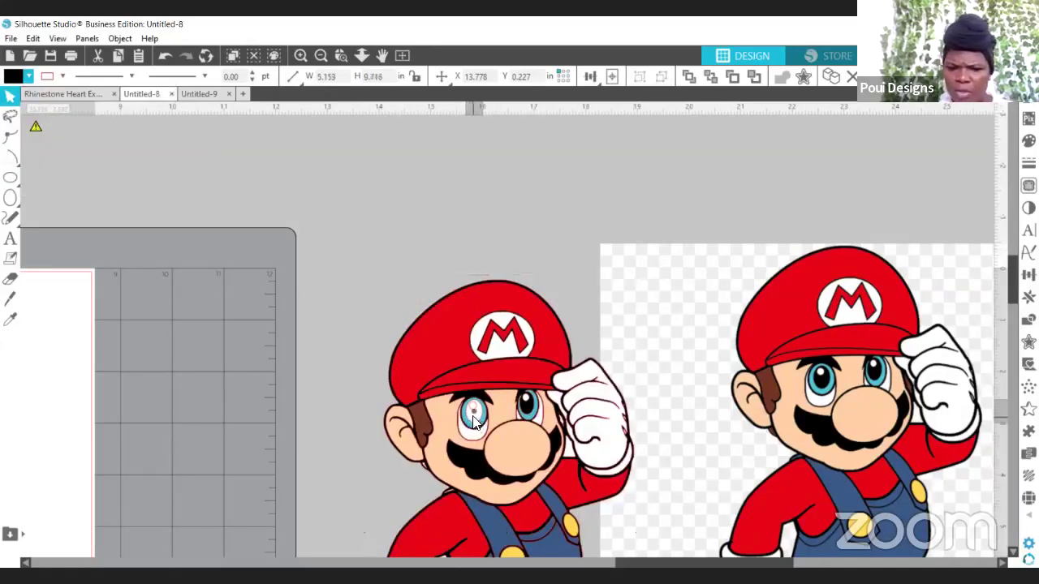
{"action": "left_click", "coordinate": [529, 415]}
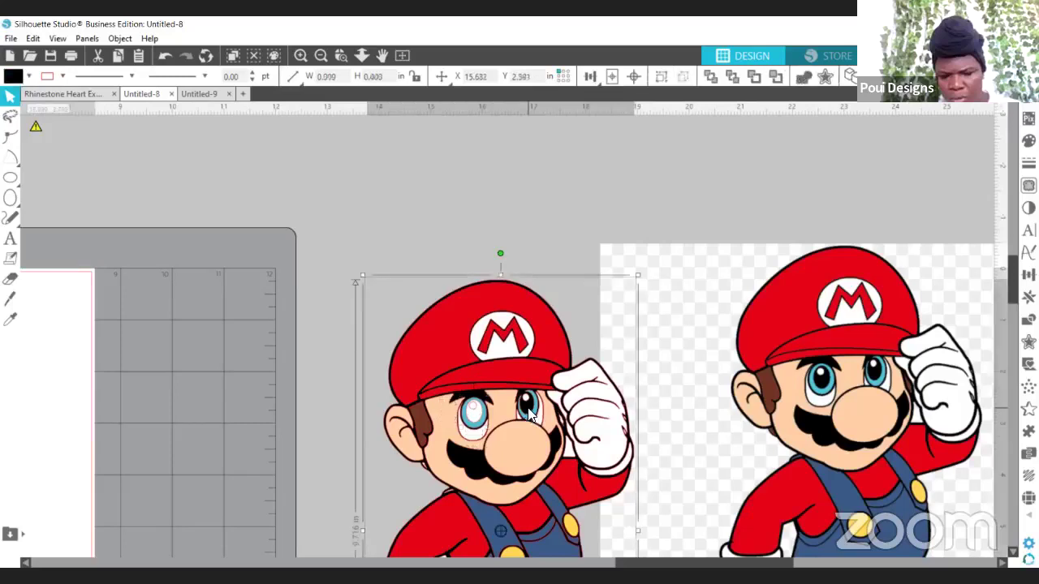
{"action": "right_click", "coordinate": [529, 415]}
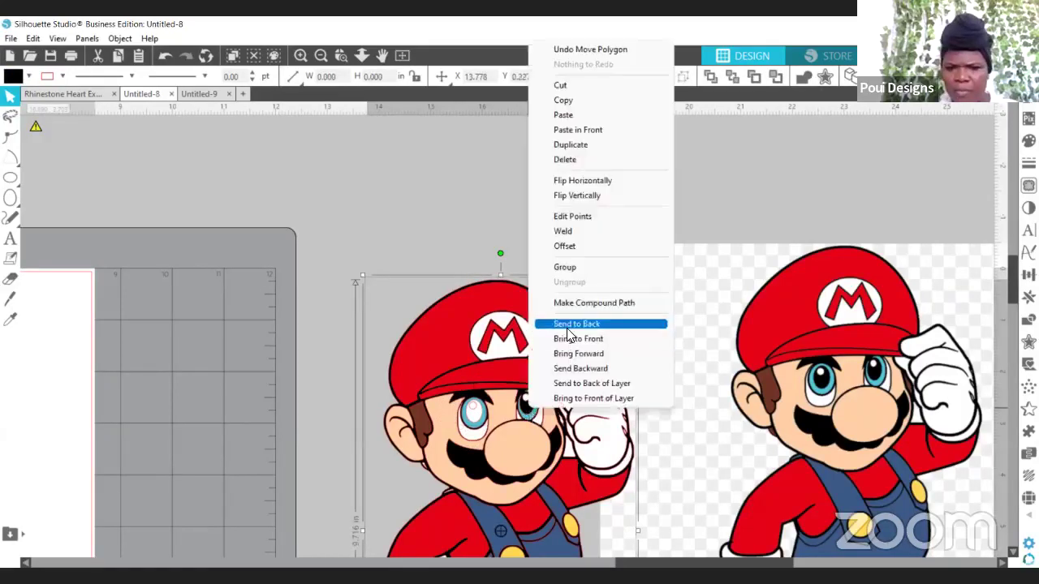
{"action": "left_click", "coordinate": [435, 216]}
{"action": "left_click", "coordinate": [435, 216]}
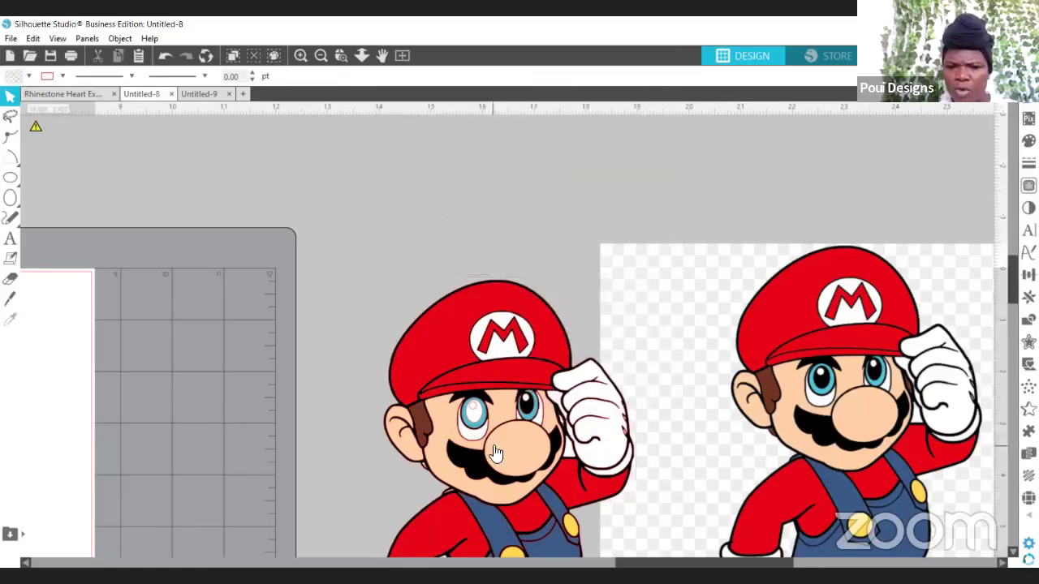
Fill the small pupil piece in Mario's left eye black
{"action": "left_click", "coordinate": [475, 423]}
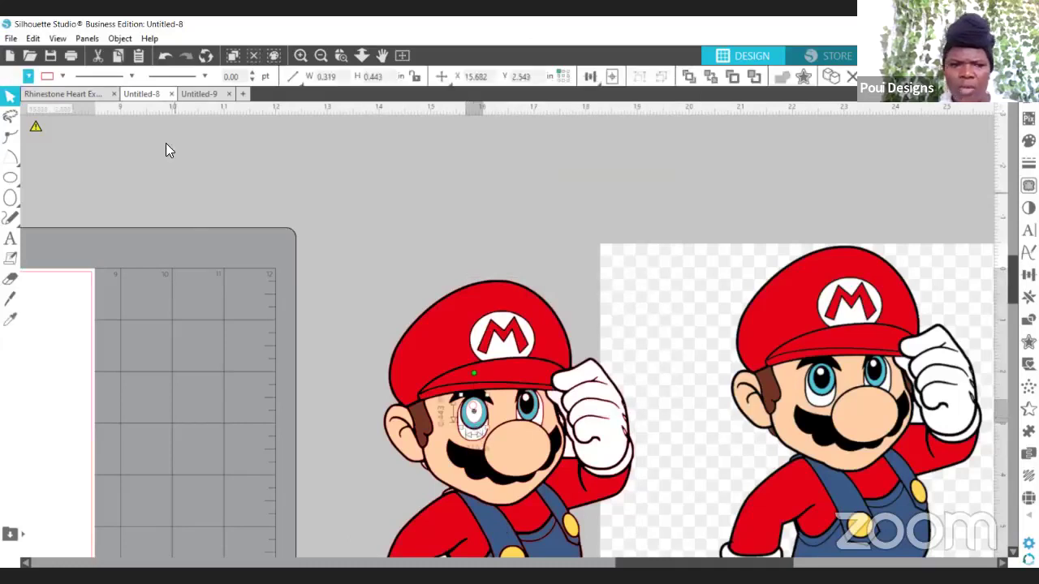
{"action": "left_click", "coordinate": [29, 76]}
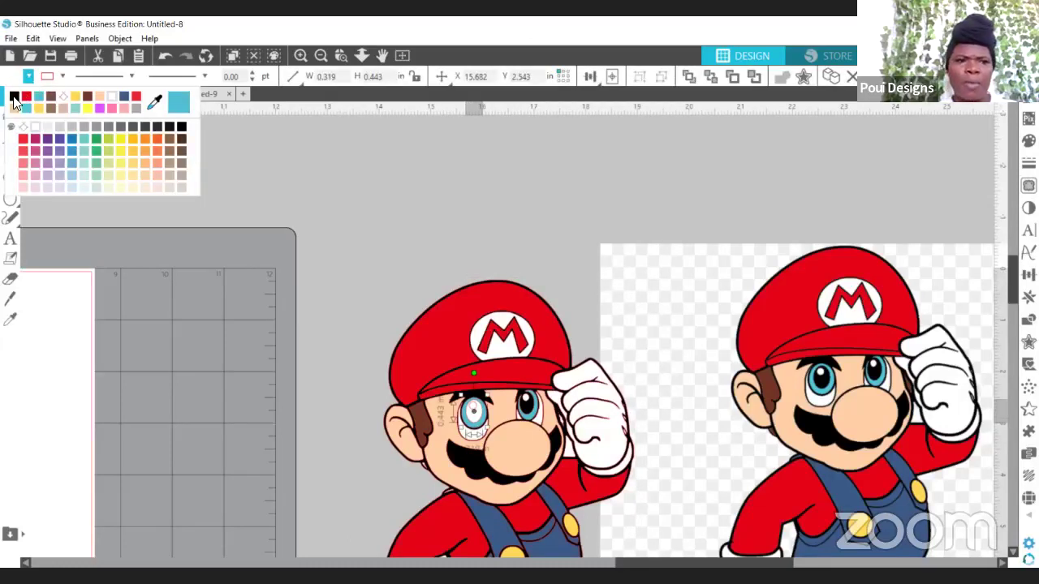
{"action": "left_click", "coordinate": [14, 99]}
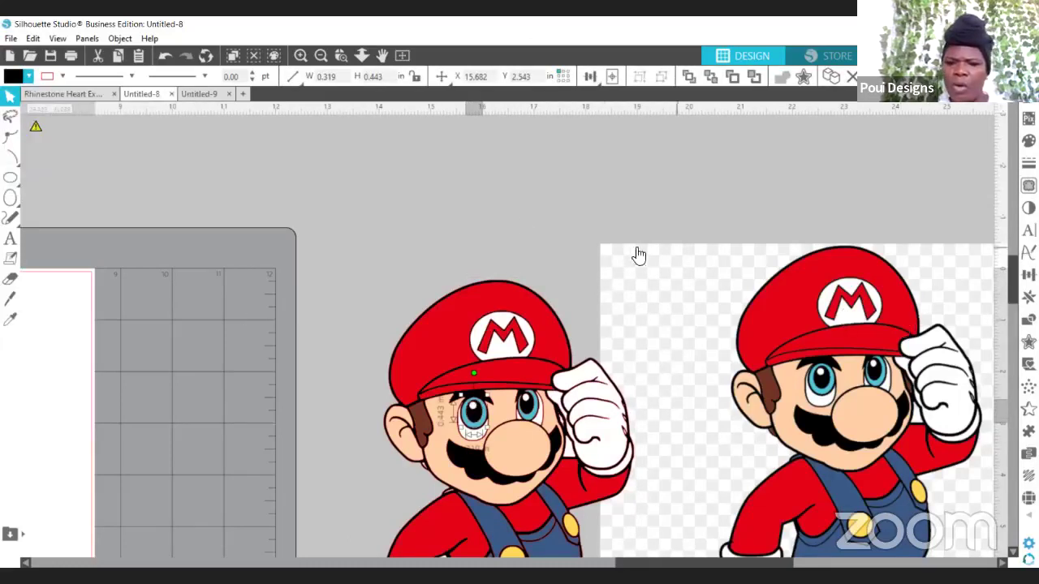
{"action": "left_click", "coordinate": [522, 226]}
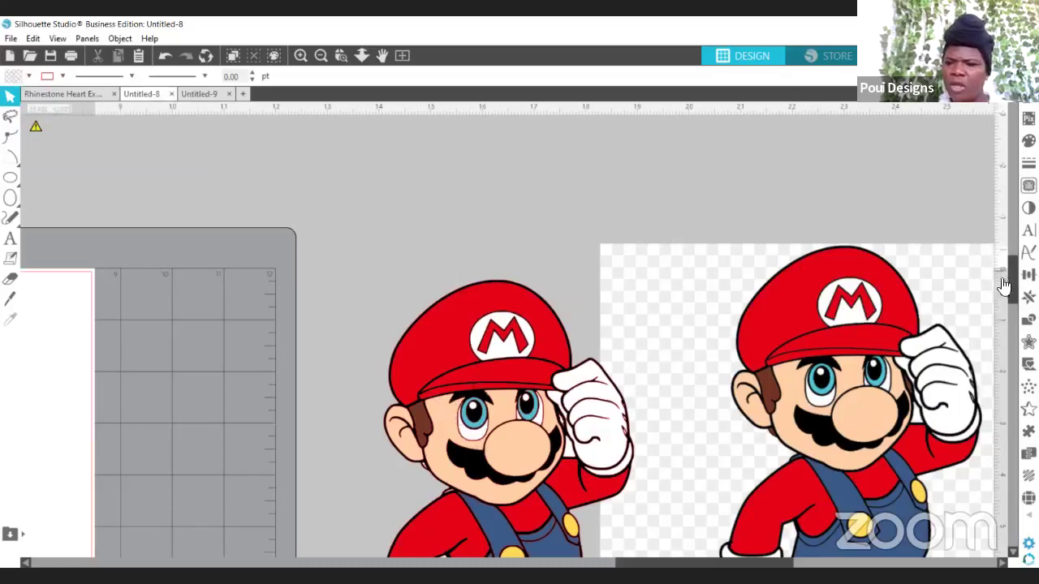
Select the brown ear piece and combine it with the face pieces into a compound path
{"action": "scroll", "coordinate": [1014, 291], "scroll_direction": "down", "scroll_amount": 5}
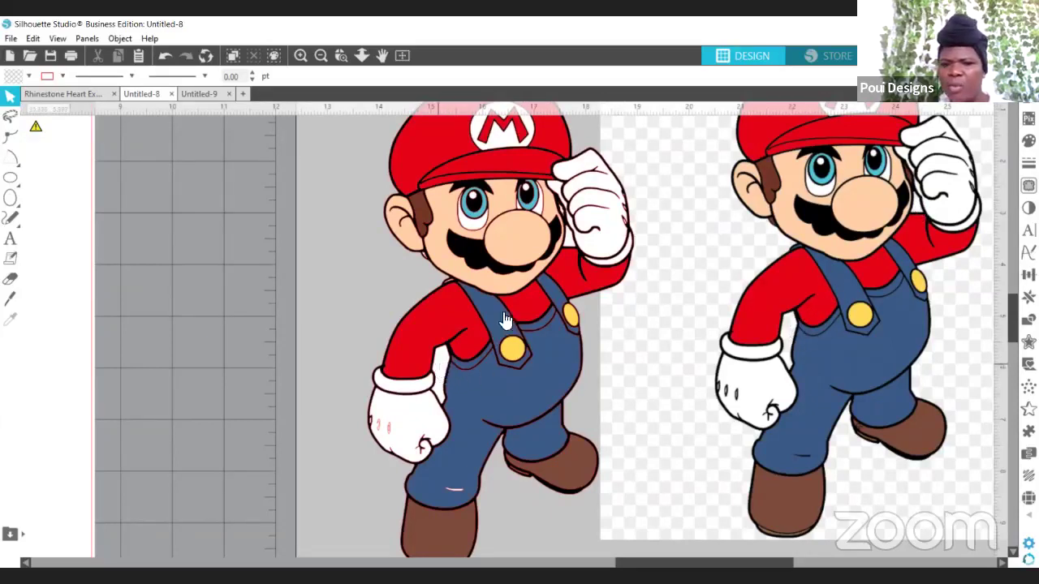
{"action": "left_click", "coordinate": [560, 215]}
{"action": "left_click", "coordinate": [560, 215]}
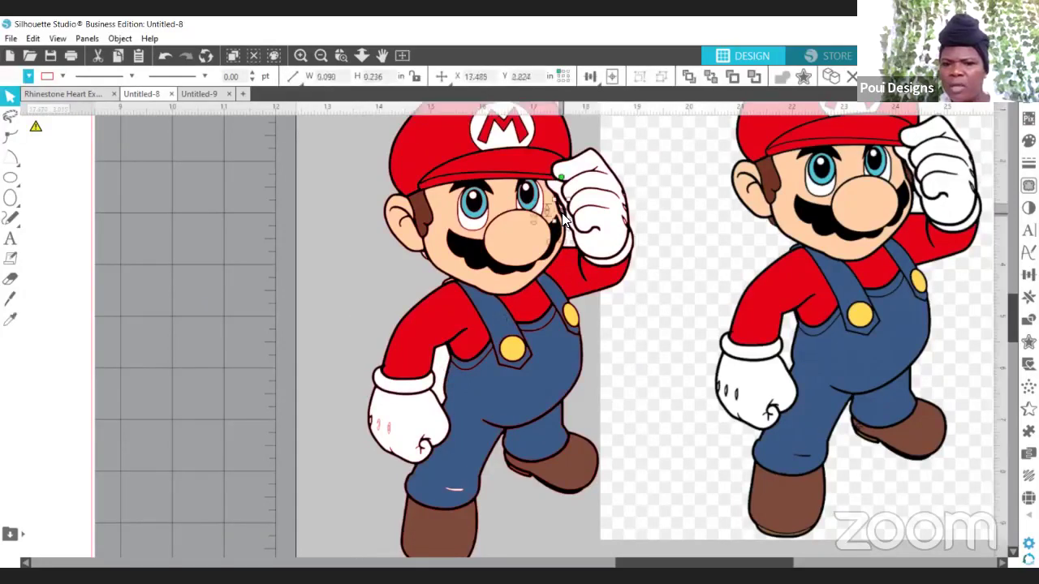
{"action": "left_click", "coordinate": [419, 217]}
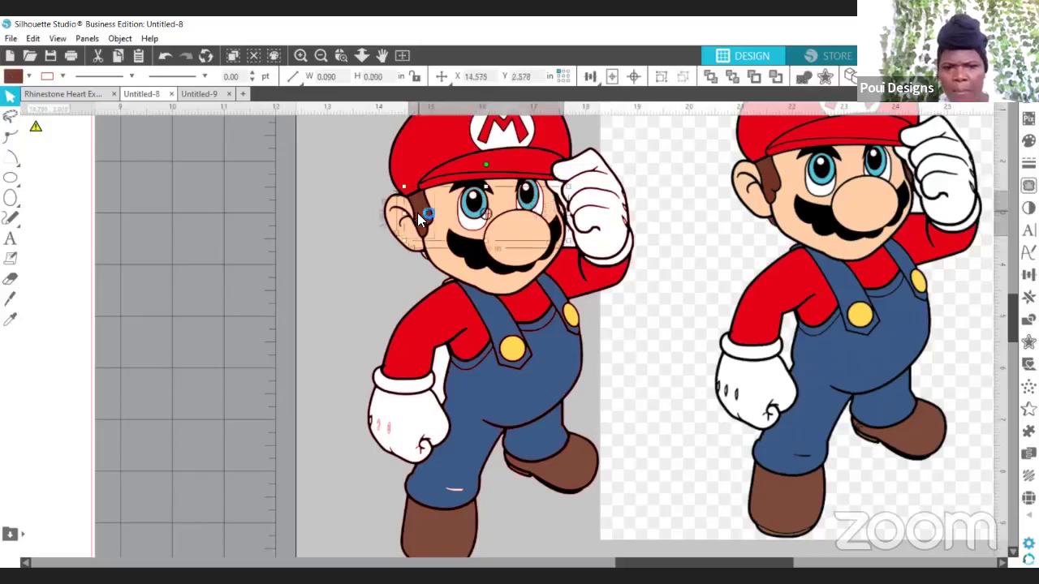
{"action": "right_click", "coordinate": [410, 207]}
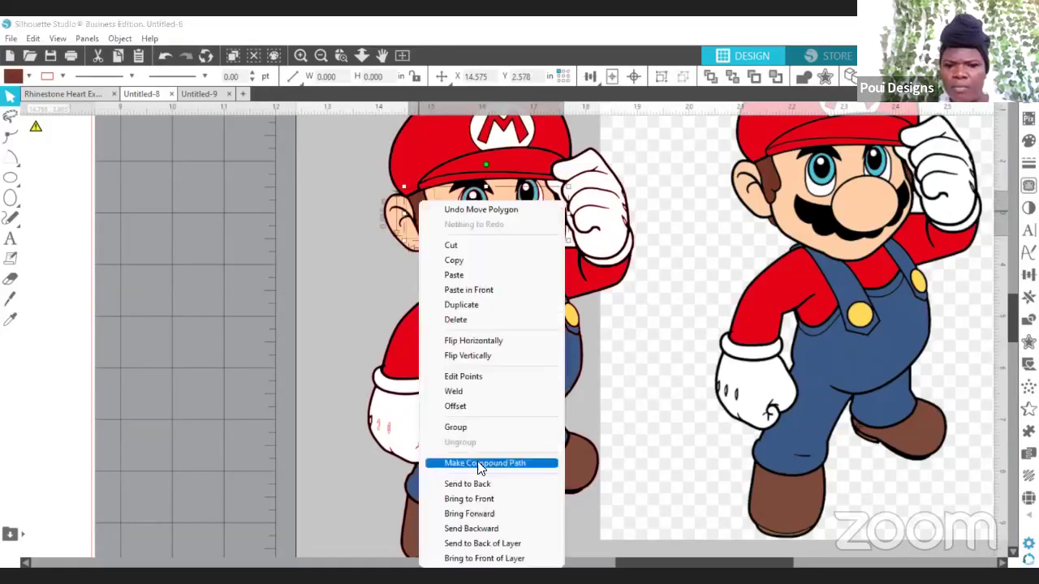
{"action": "left_click", "coordinate": [481, 463]}
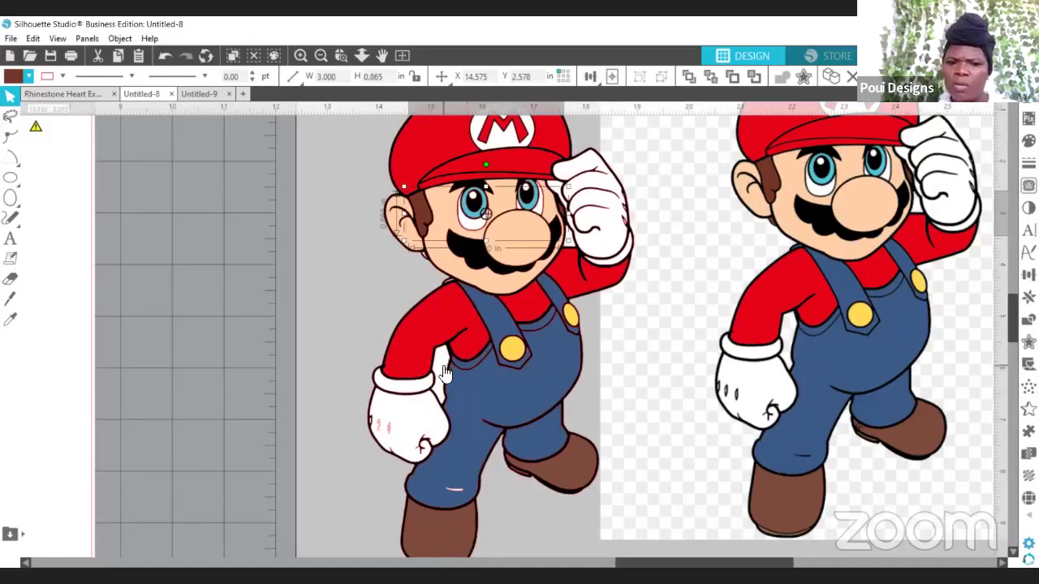
{"action": "left_click", "coordinate": [473, 261]}
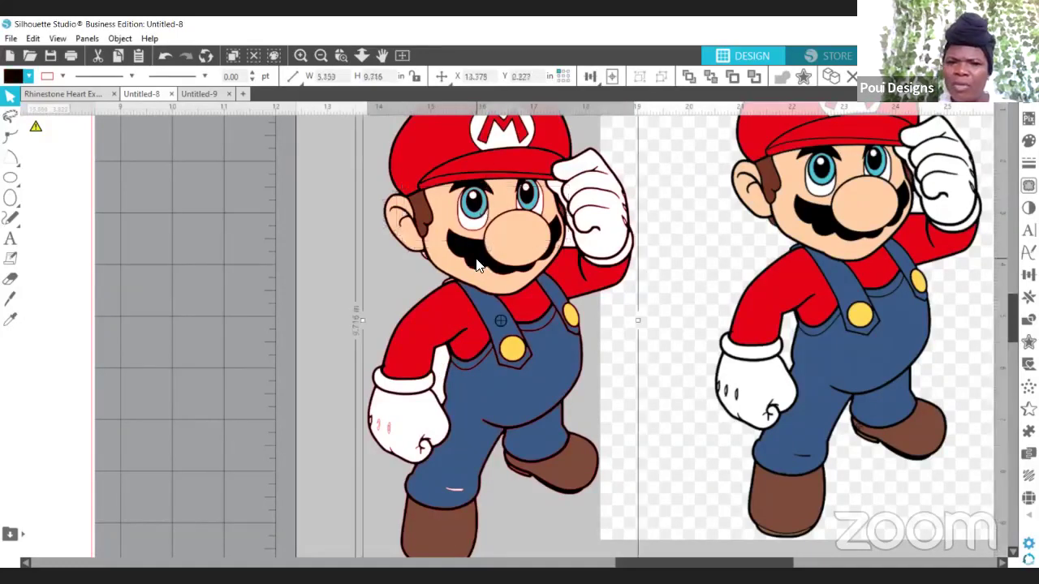
{"action": "left_click", "coordinate": [444, 372]}
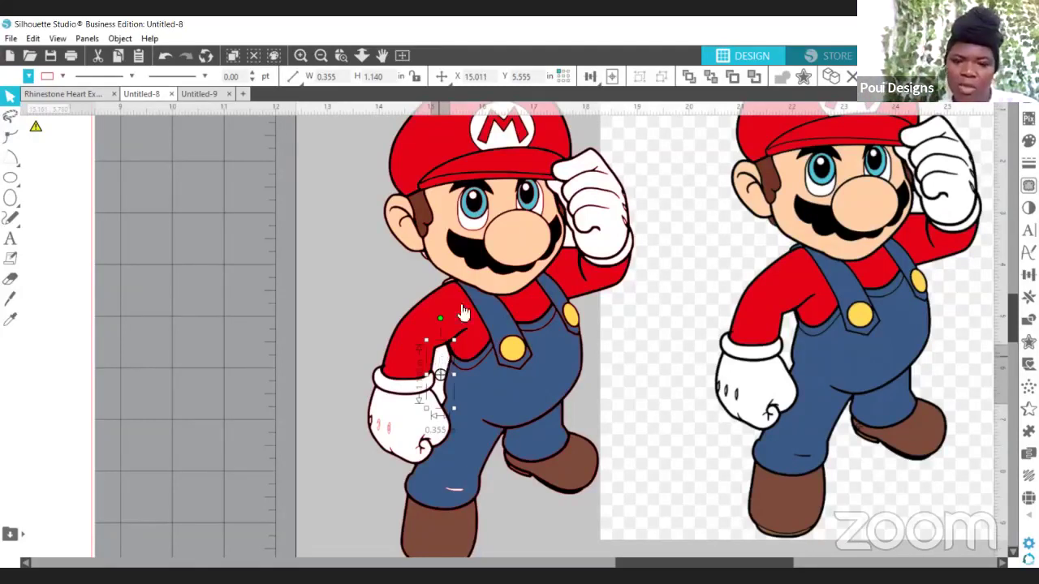
{"action": "left_click", "coordinate": [469, 256]}
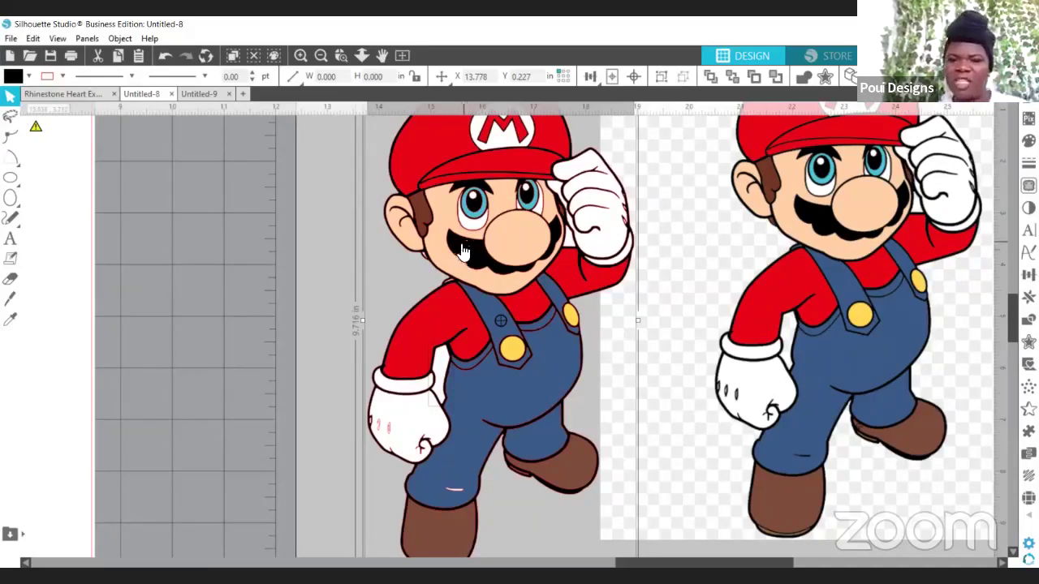
{"action": "left_click_drag", "start_coordinate": [446, 230], "coordinate": [617, 313]}
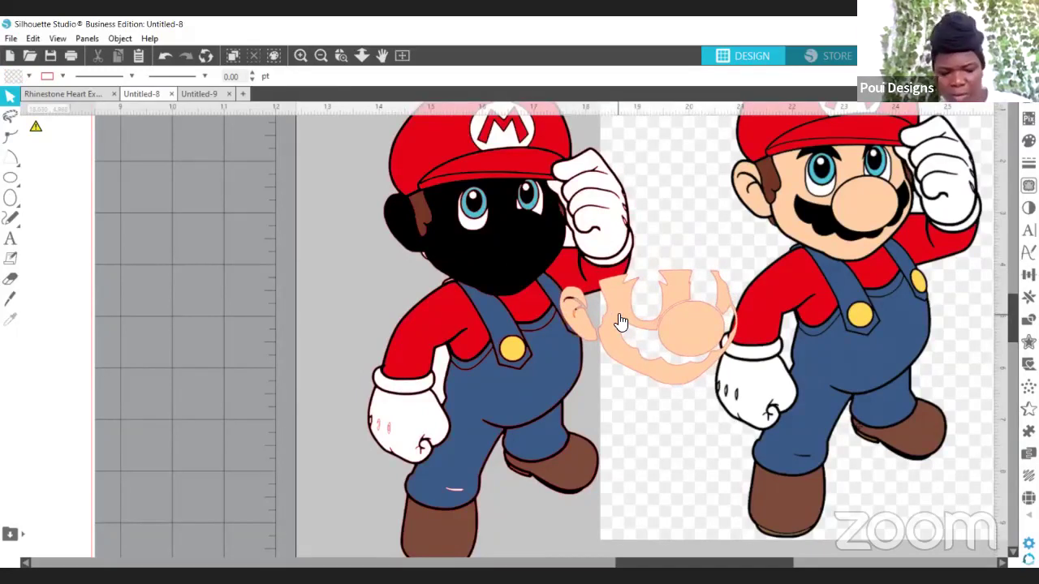
{"action": "key", "text": "ctrl+z"}
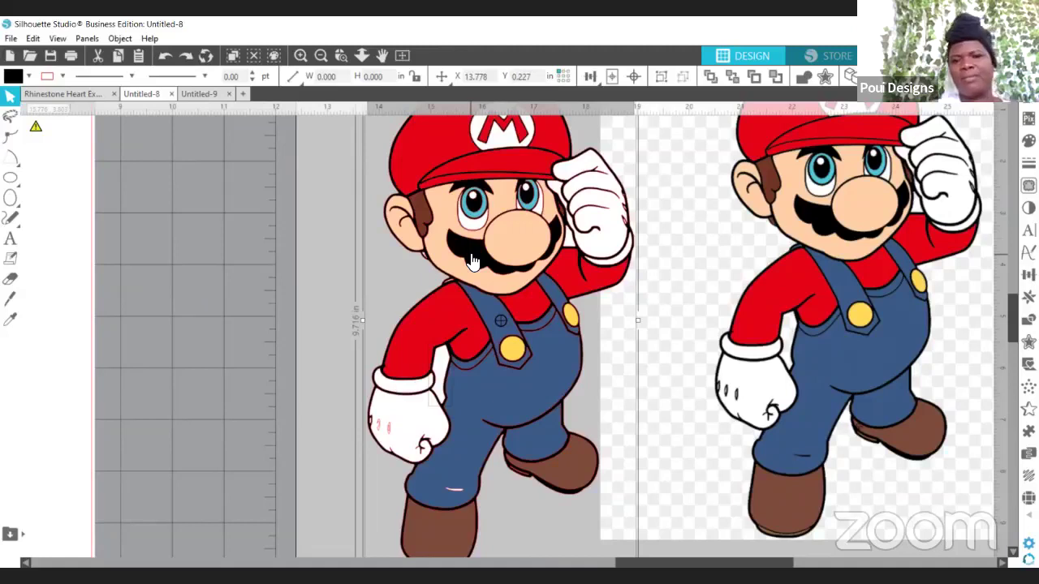
{"action": "left_click", "coordinate": [365, 259]}
{"action": "scroll", "coordinate": [365, 260], "scroll_direction": "down", "scroll_amount": 1}
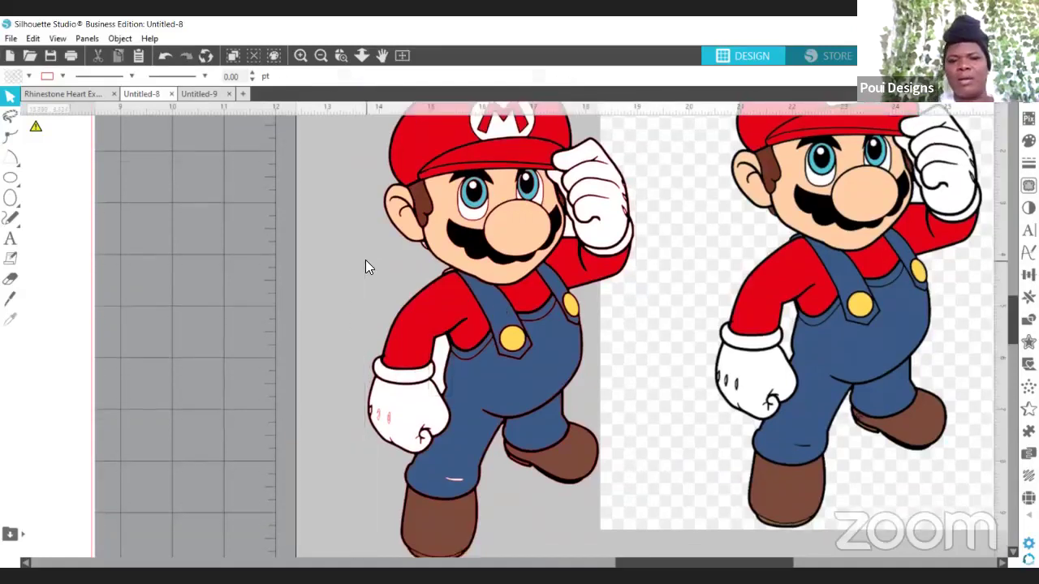
{"action": "left_click_drag", "start_coordinate": [454, 251], "coordinate": [331, 249]}
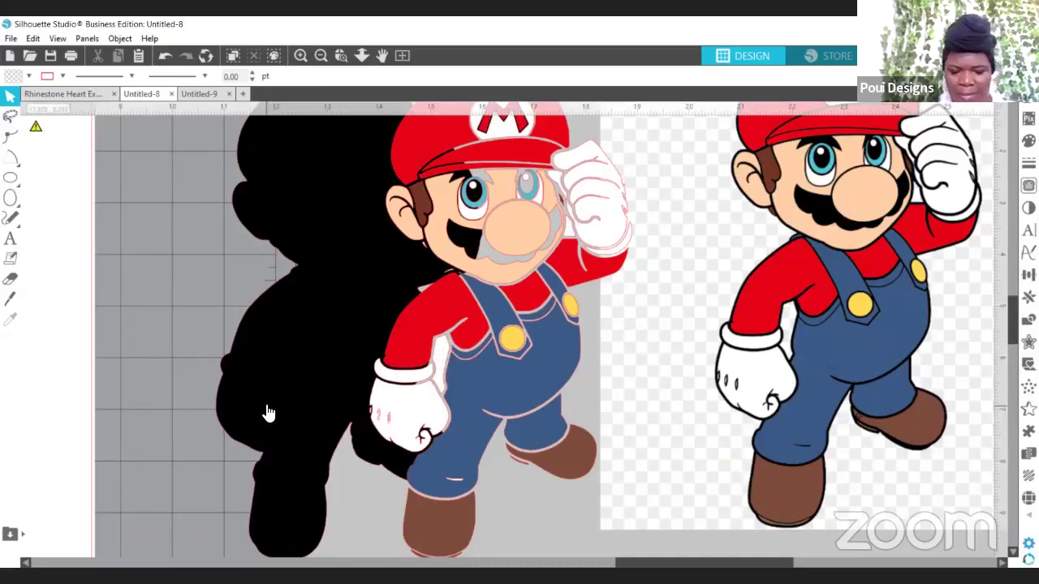
{"action": "key", "text": "ctrl+z"}
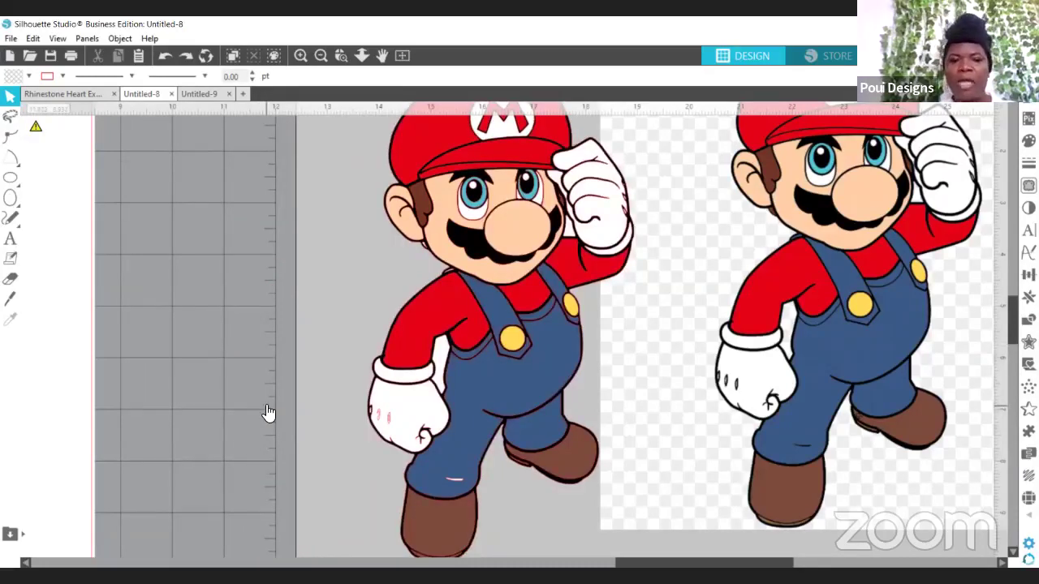
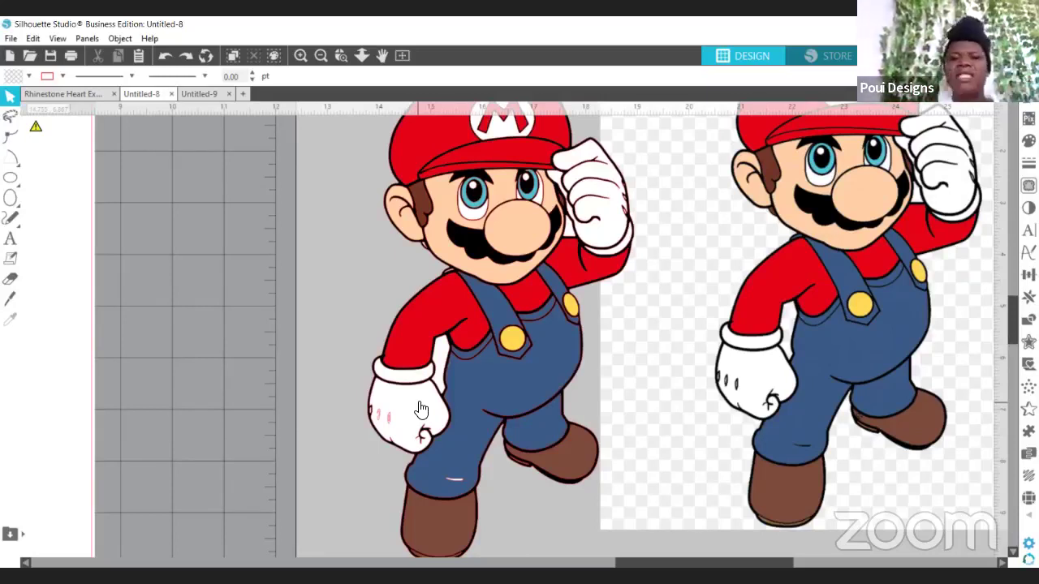
Combine the selected traced Mario pieces into a compound path
{"action": "left_click", "coordinate": [470, 253]}
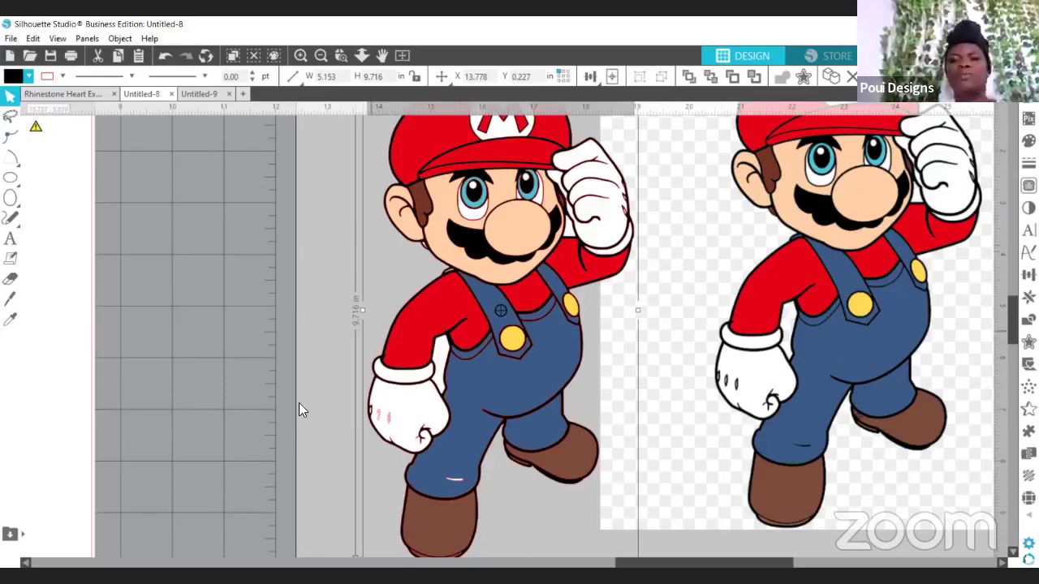
{"action": "left_click", "coordinate": [443, 364]}
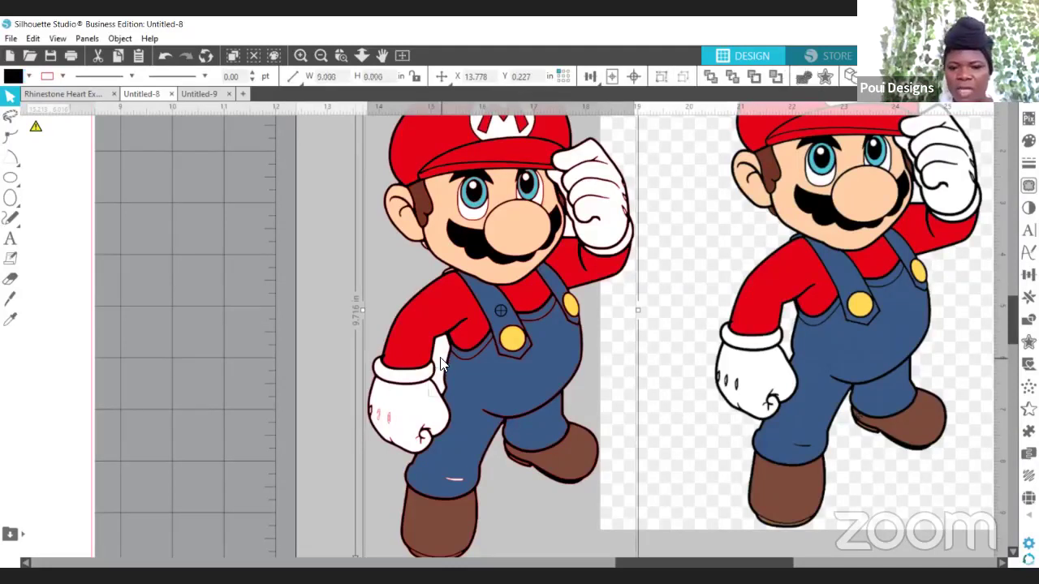
{"action": "right_click", "coordinate": [442, 364]}
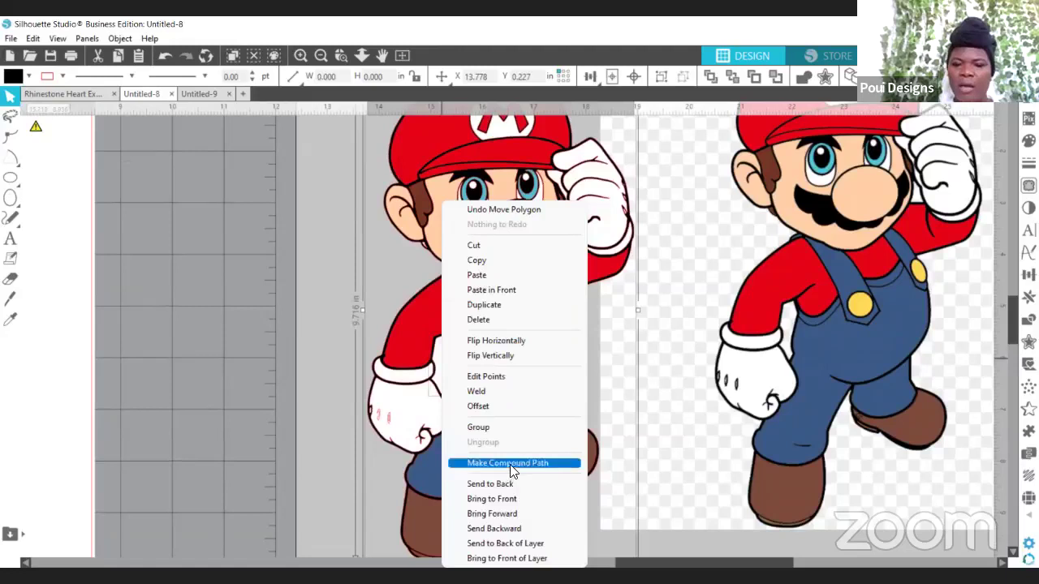
{"action": "left_click", "coordinate": [513, 463]}
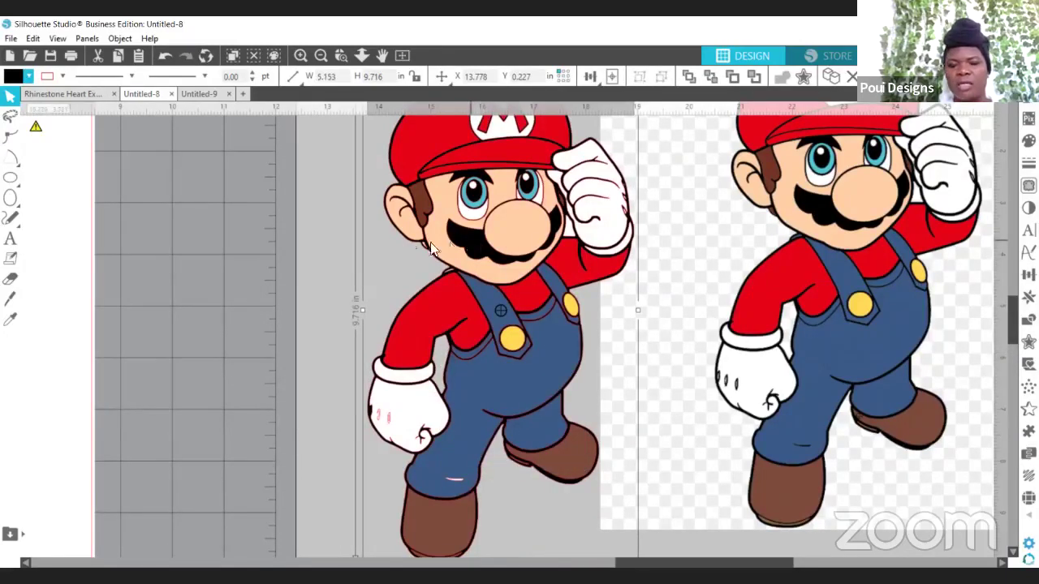
{"action": "left_click_drag", "start_coordinate": [424, 396], "coordinate": [291, 396]}
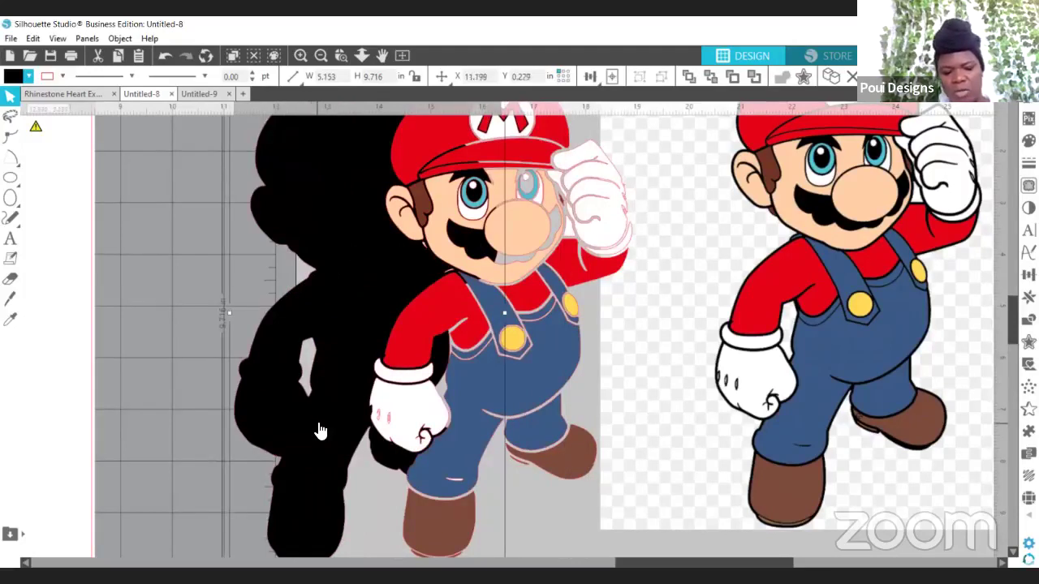
{"action": "key", "text": "ctrl+z"}
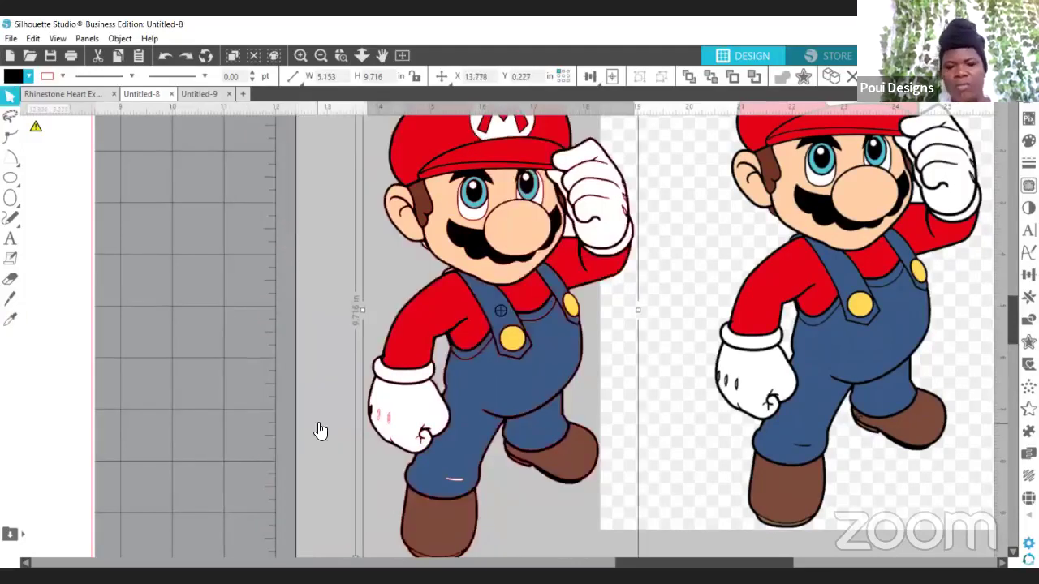
Make the black outline a compound path, send it to back, and shift the reference image right
{"action": "left_click", "coordinate": [568, 235]}
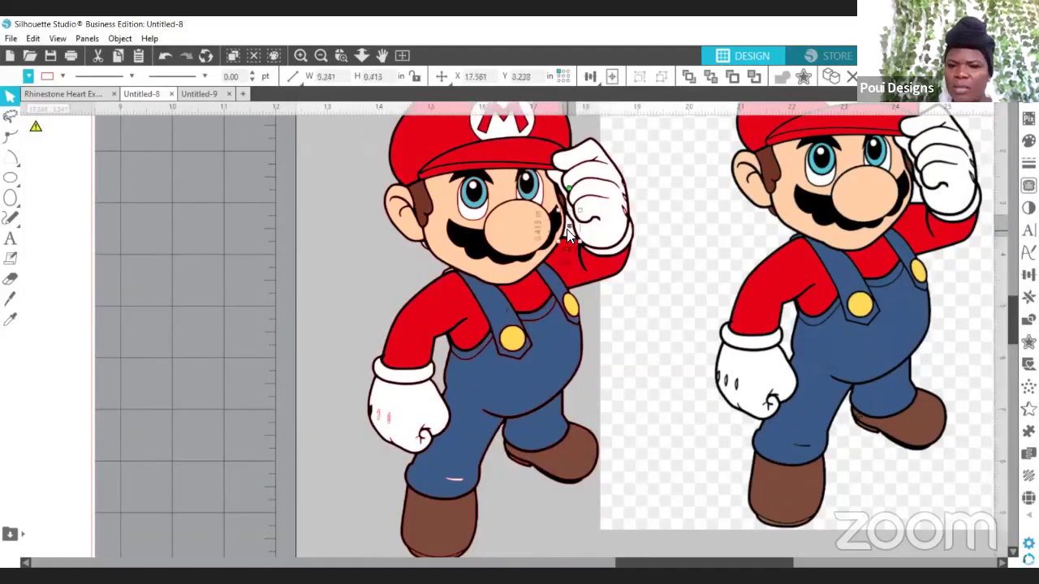
{"action": "left_click", "coordinate": [465, 242]}
{"action": "right_click", "coordinate": [517, 424]}
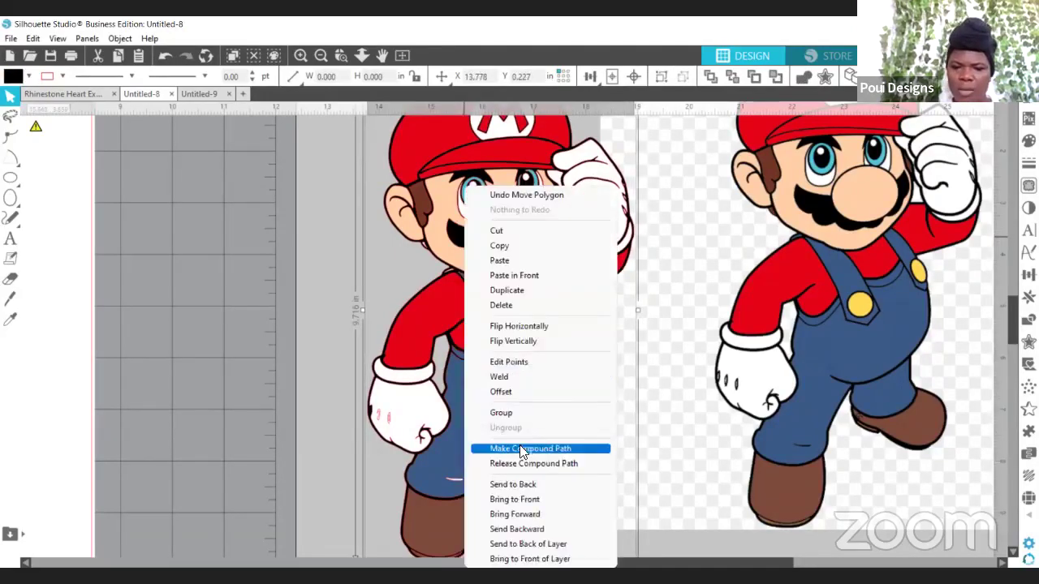
{"action": "left_click", "coordinate": [520, 446]}
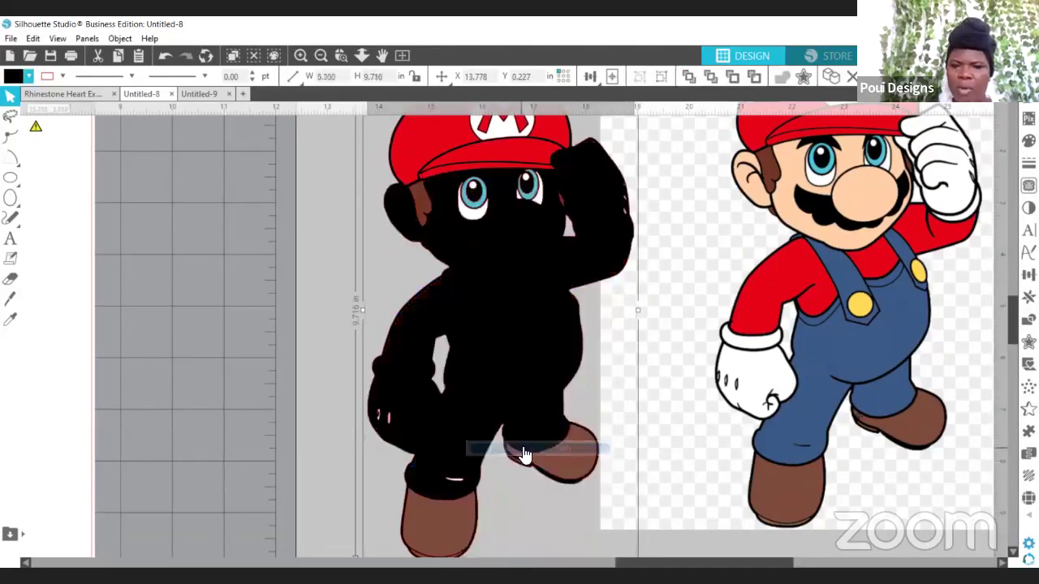
{"action": "right_click", "coordinate": [514, 318]}
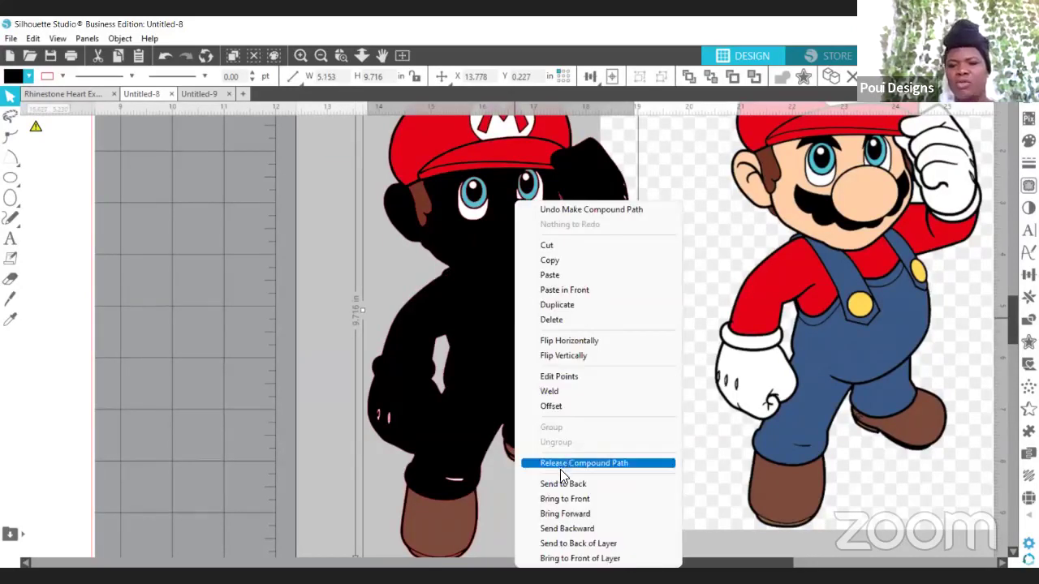
{"action": "left_click", "coordinate": [564, 485]}
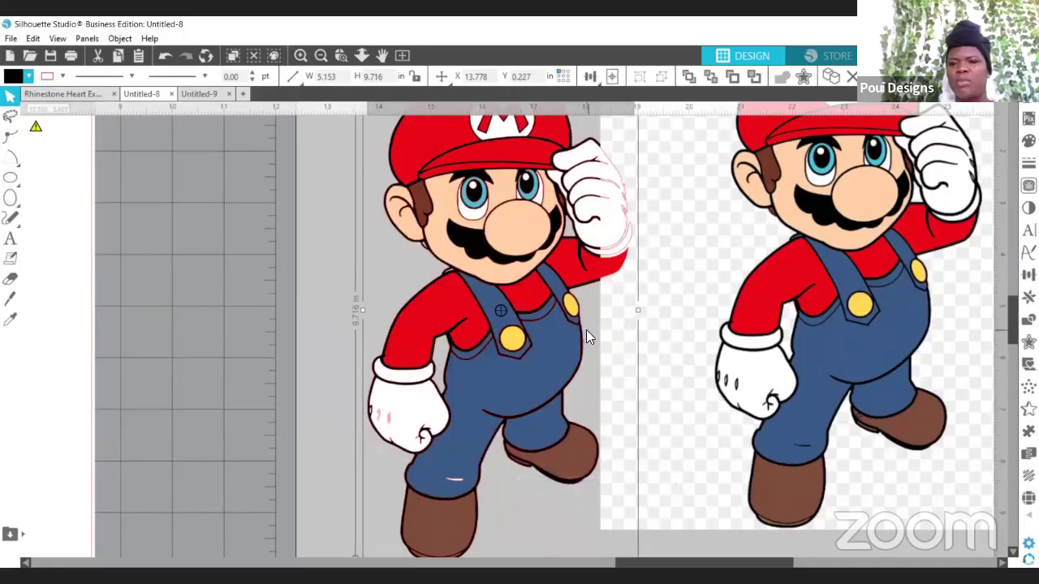
{"action": "left_click_drag", "start_coordinate": [674, 301], "coordinate": [760, 278]}
{"action": "left_click", "coordinate": [679, 275]}
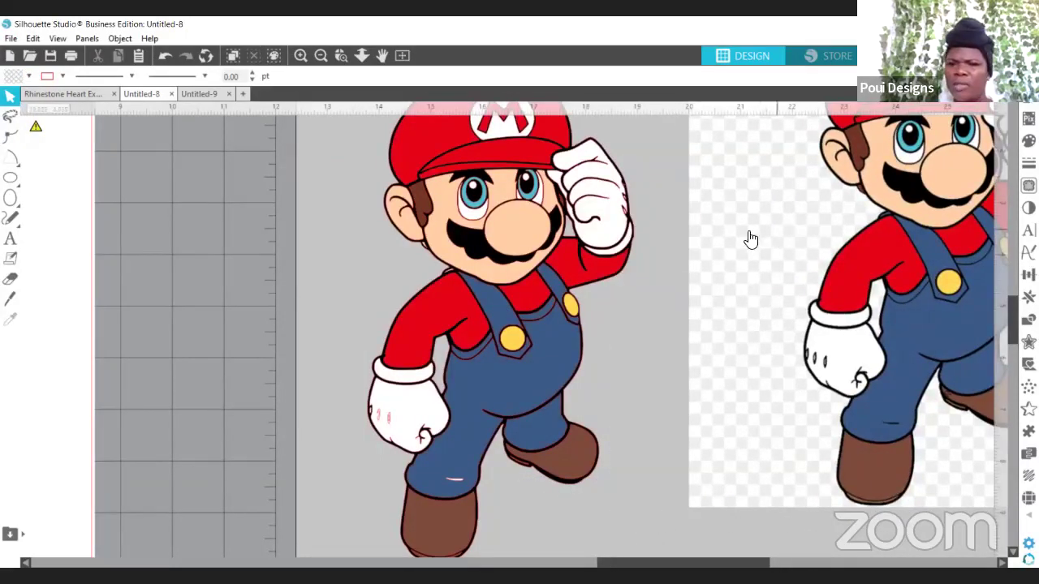
Lower the reference image and make the blue overalls shape a single compound path
{"action": "left_click_drag", "start_coordinate": [749, 236], "coordinate": [722, 329]}
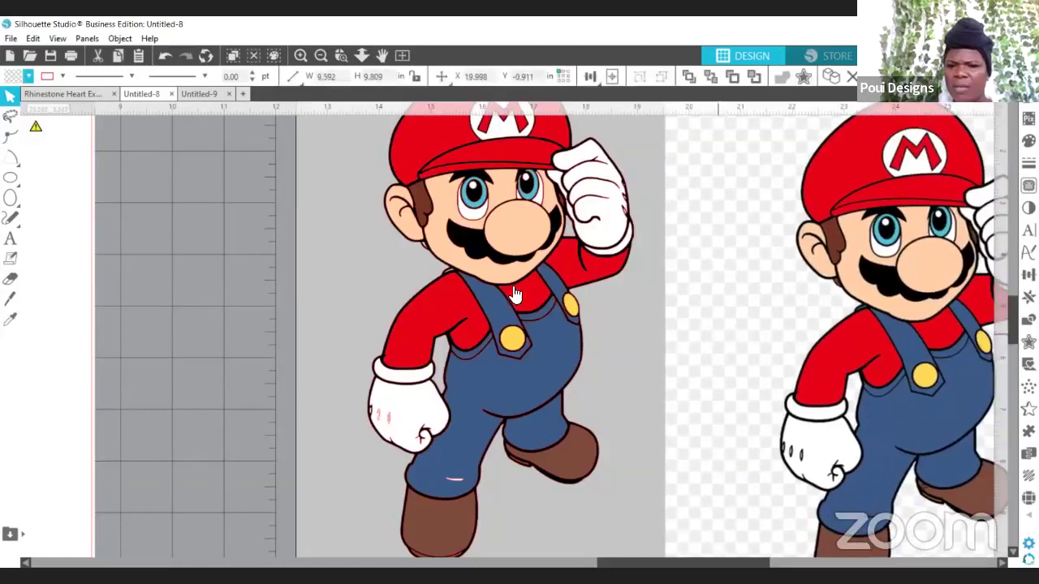
{"action": "left_click", "coordinate": [446, 272]}
{"action": "left_click", "coordinate": [459, 281]}
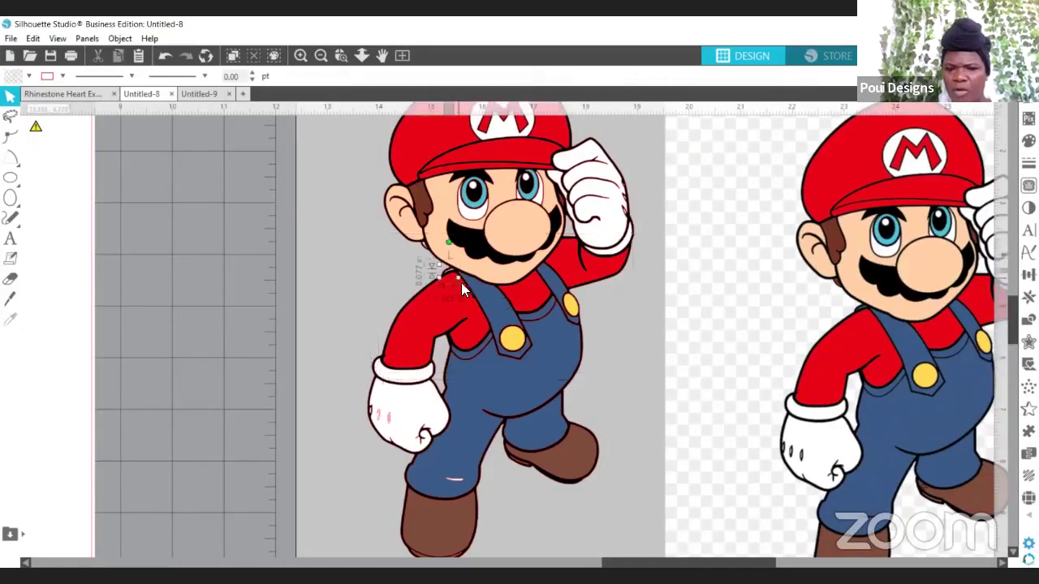
{"action": "left_click", "coordinate": [494, 383]}
{"action": "right_click", "coordinate": [495, 383]}
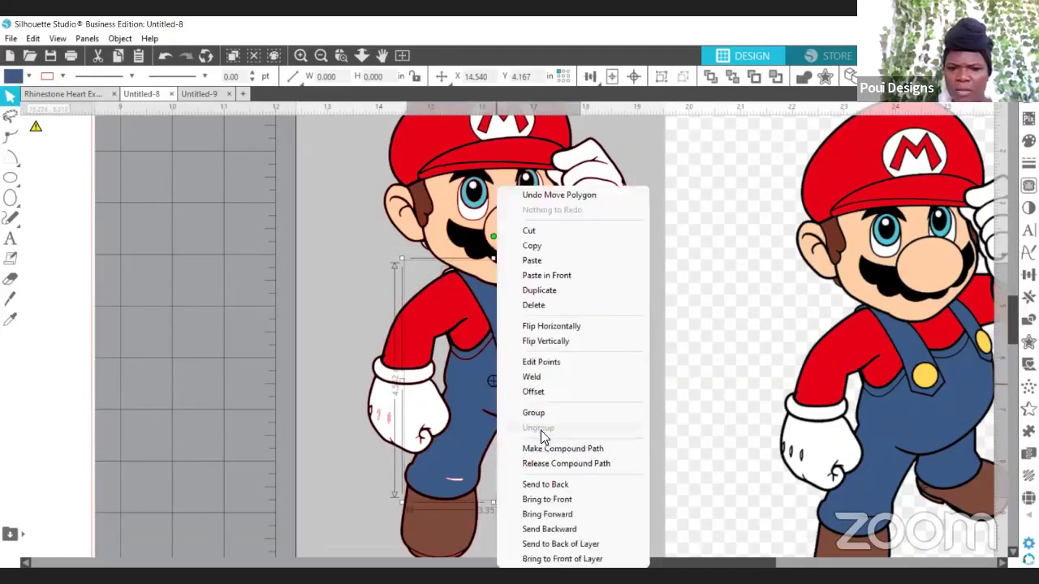
{"action": "left_click", "coordinate": [545, 447]}
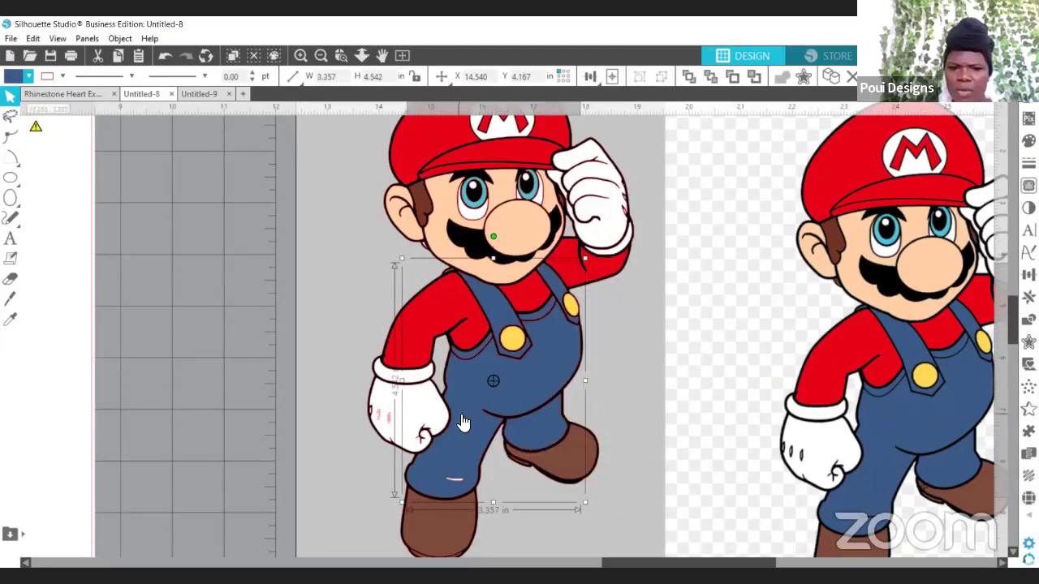
{"action": "left_click", "coordinate": [379, 424]}
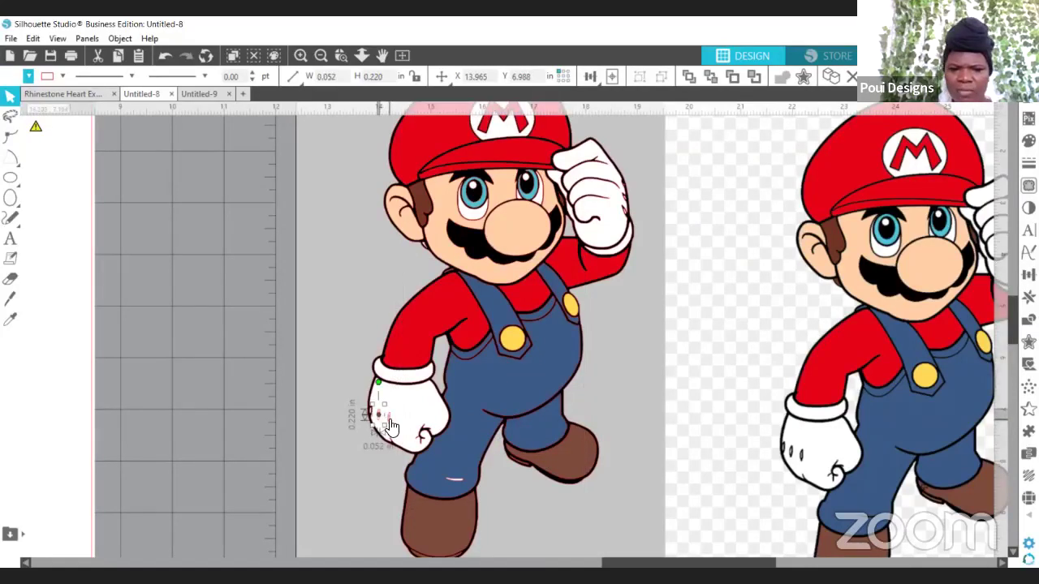
{"action": "left_click", "coordinate": [373, 415]}
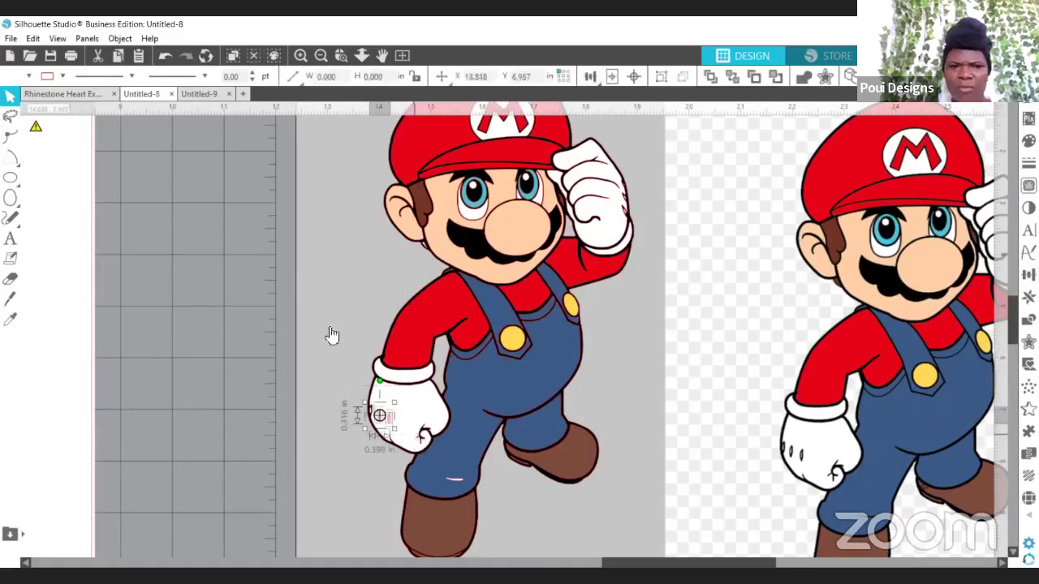
{"action": "left_click", "coordinate": [340, 55]}
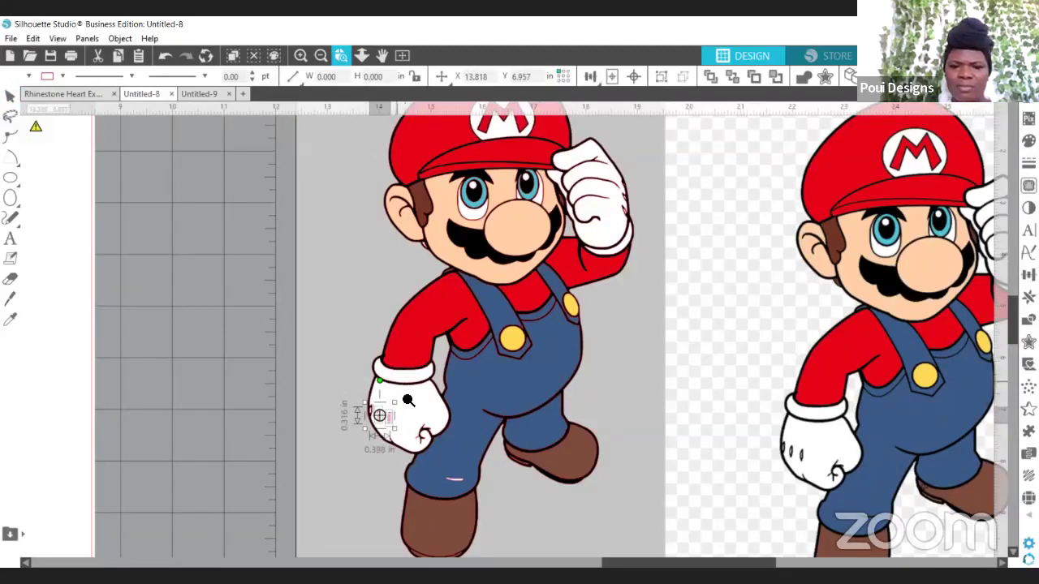
Zoom in on the left glove and delete the stray pink shape at its edge
{"action": "left_click", "coordinate": [386, 422]}
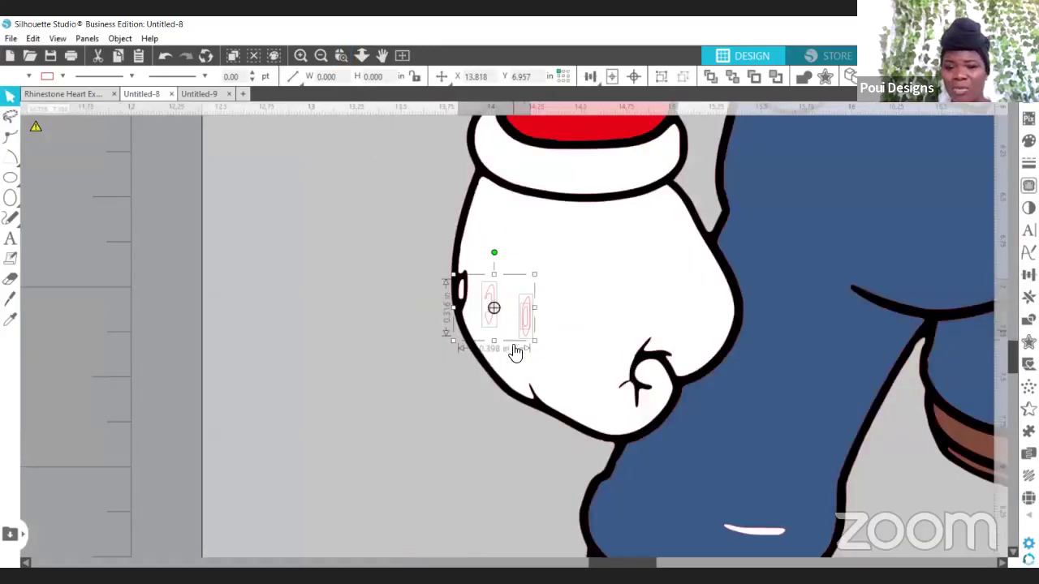
{"action": "left_click", "coordinate": [431, 341]}
{"action": "left_click", "coordinate": [489, 315]}
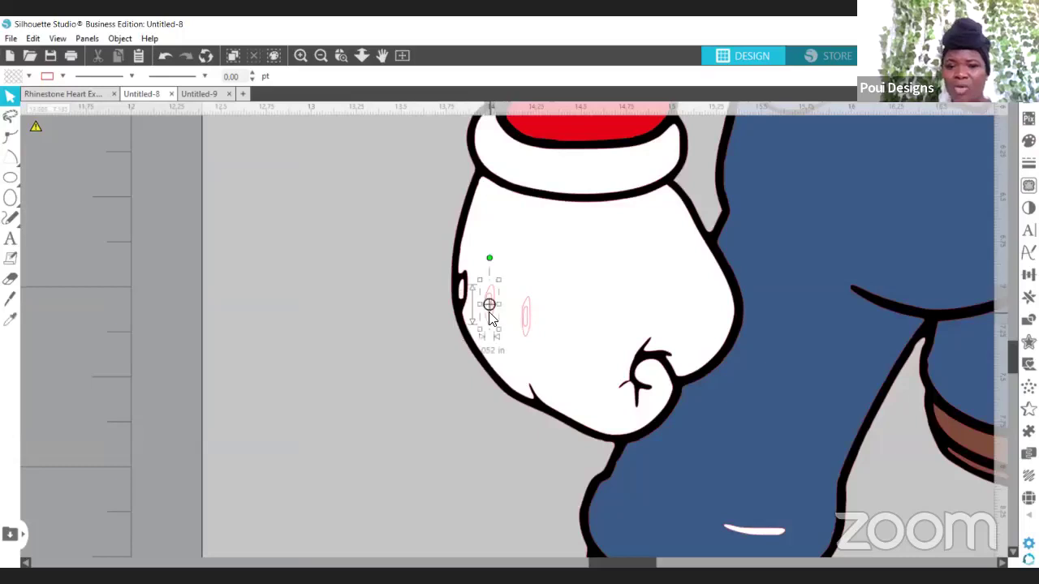
{"action": "key", "text": "Delete"}
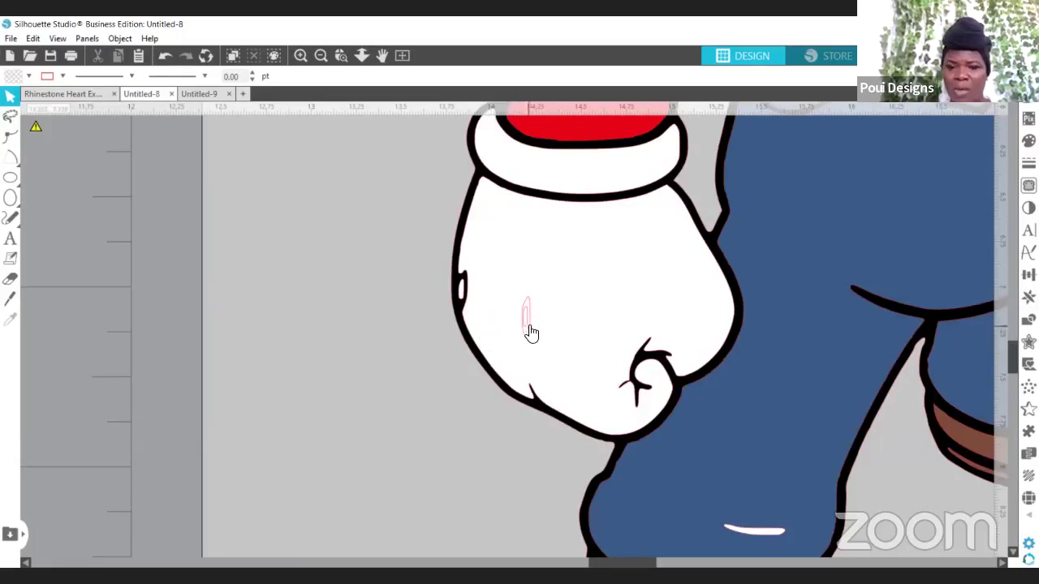
{"action": "left_click", "coordinate": [527, 327]}
{"action": "left_click", "coordinate": [467, 335]}
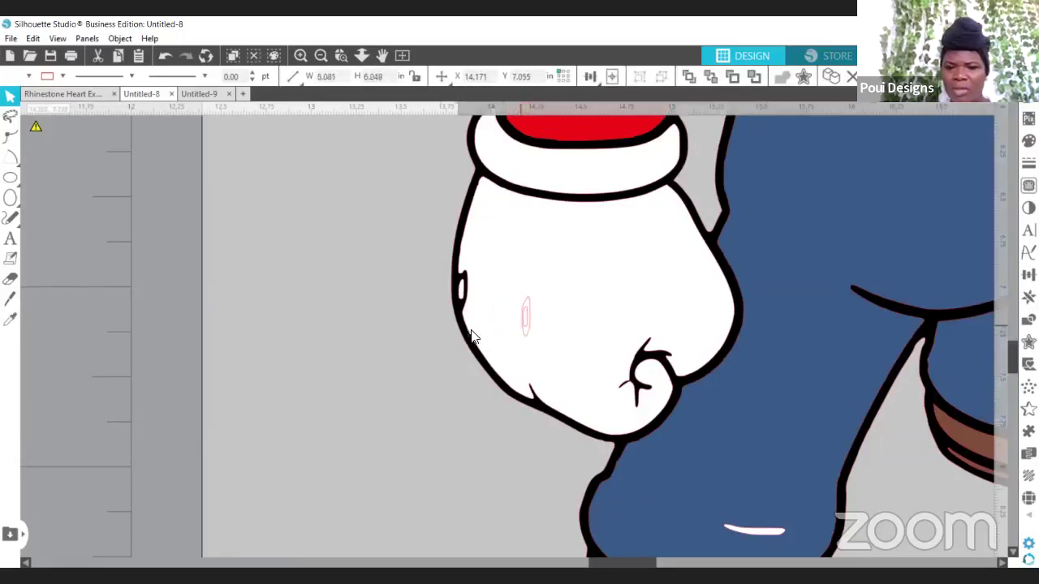
{"action": "key", "text": "Delete"}
{"action": "key", "text": "ctrl+z"}
Select only the small pink oval on the glove and shift it slightly right
{"action": "left_click", "coordinate": [523, 320]}
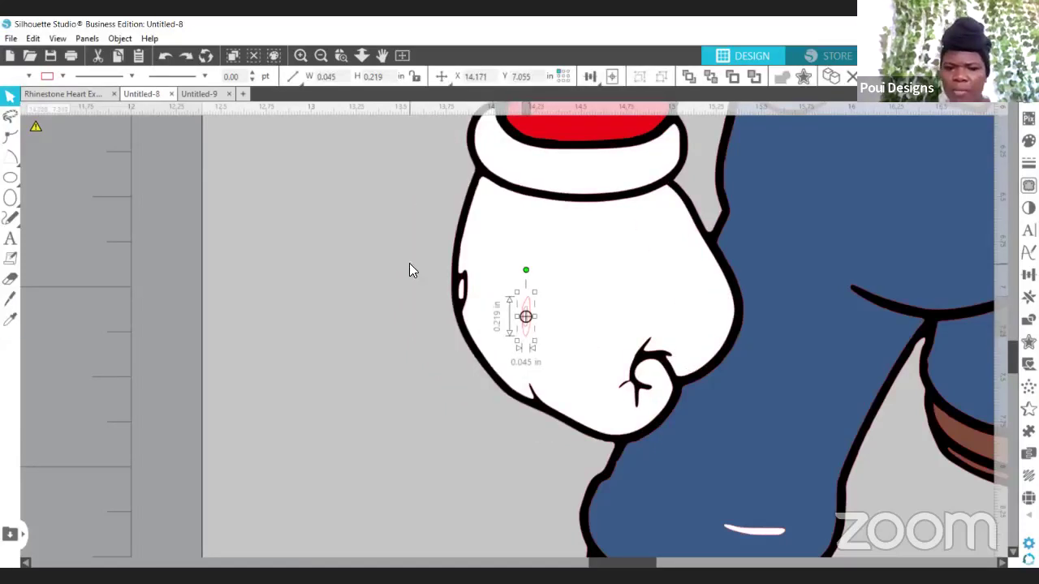
{"action": "left_click_drag", "start_coordinate": [408, 263], "coordinate": [563, 376]}
{"action": "left_click", "coordinate": [447, 405]}
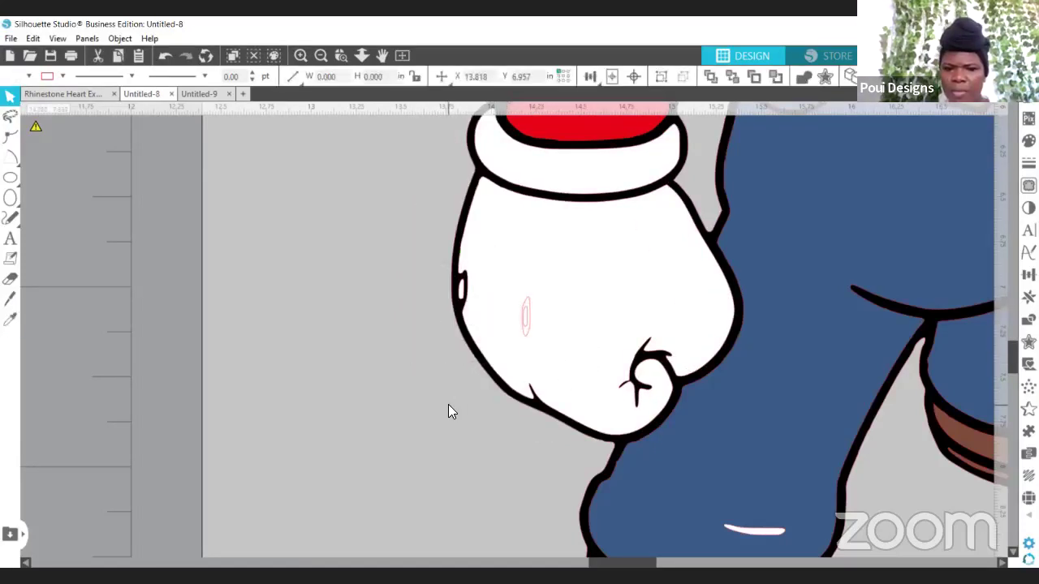
{"action": "left_click", "coordinate": [527, 325]}
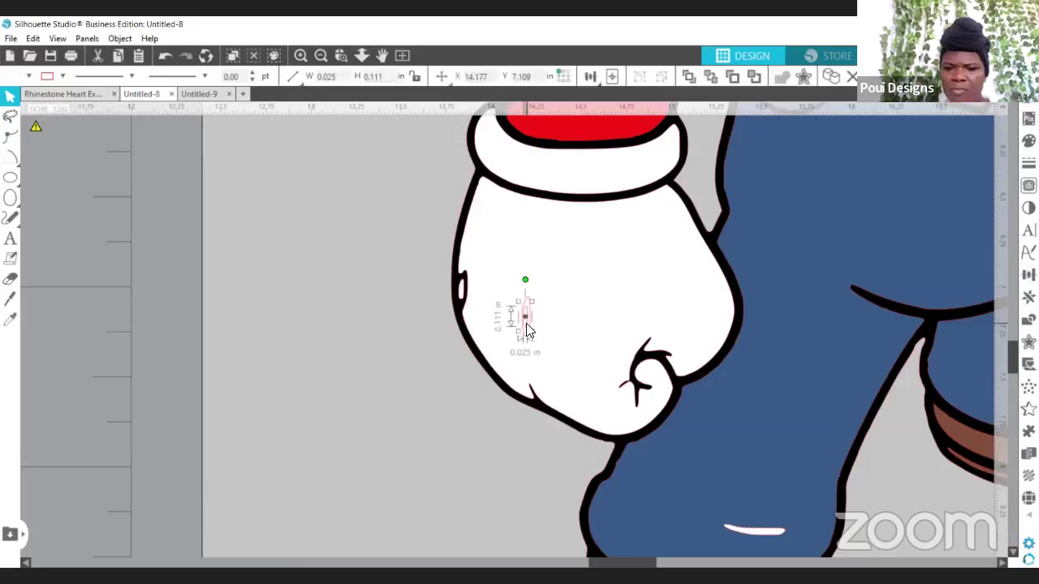
{"action": "left_click_drag", "start_coordinate": [430, 264], "coordinate": [544, 345]}
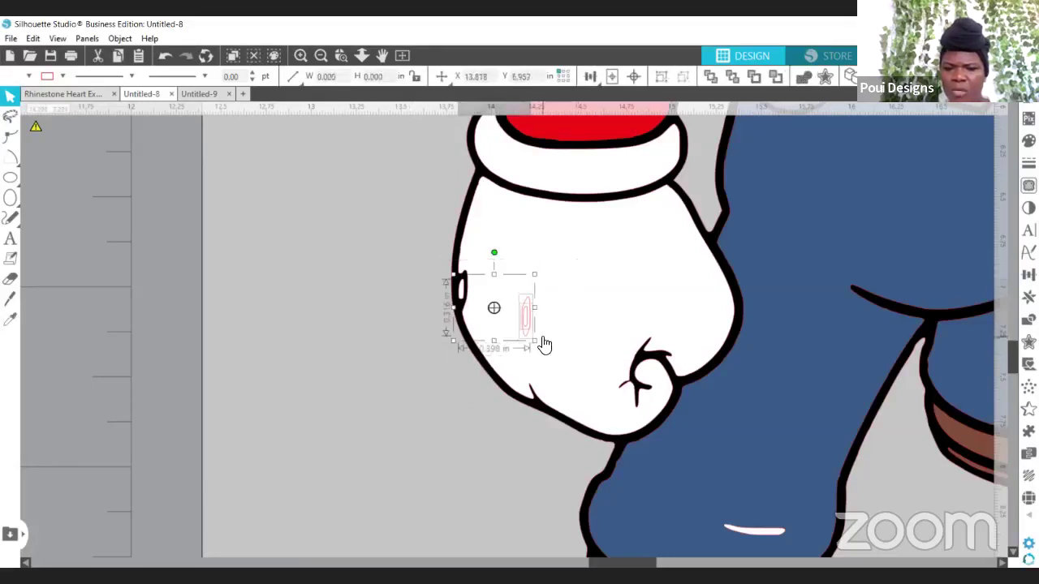
{"action": "left_click", "coordinate": [461, 299], "text": "shift"}
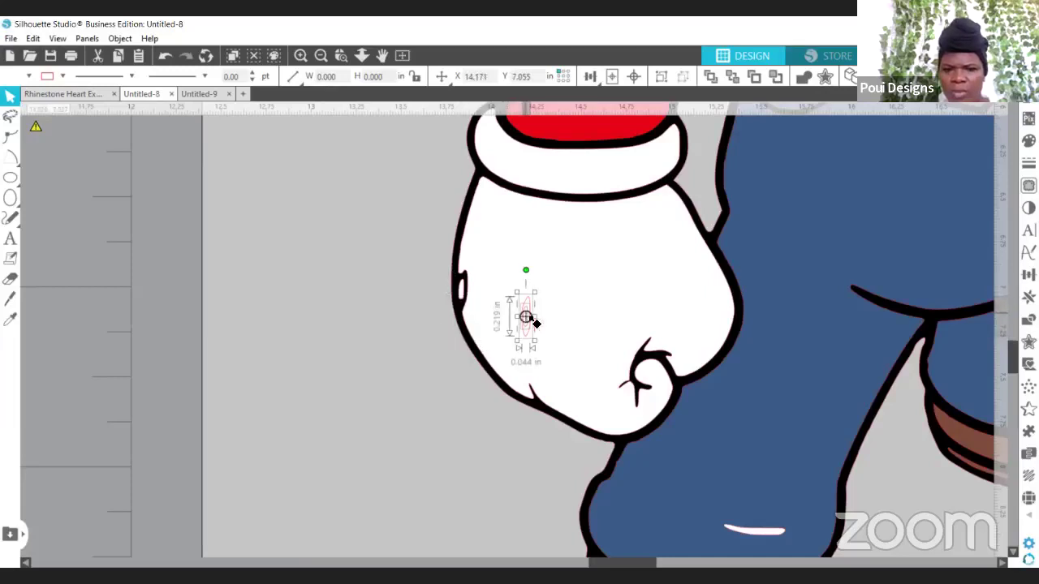
{"action": "left_click_drag", "start_coordinate": [529, 334], "coordinate": [495, 324]}
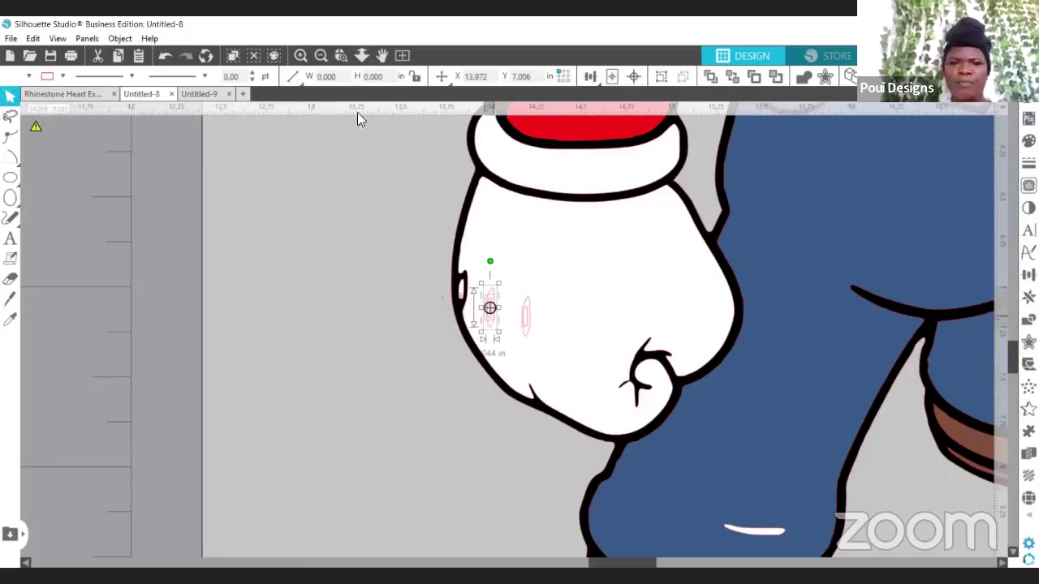
{"action": "left_click", "coordinate": [321, 55]}
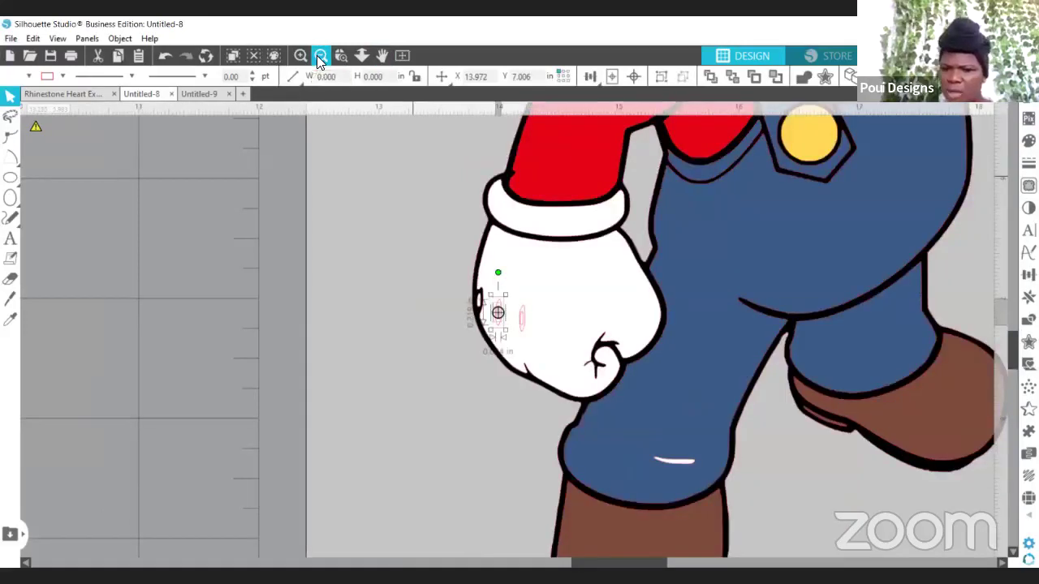
Zoom in closely on the glove around the pink ovals
{"action": "left_click", "coordinate": [320, 55]}
{"action": "left_click", "coordinate": [321, 56]}
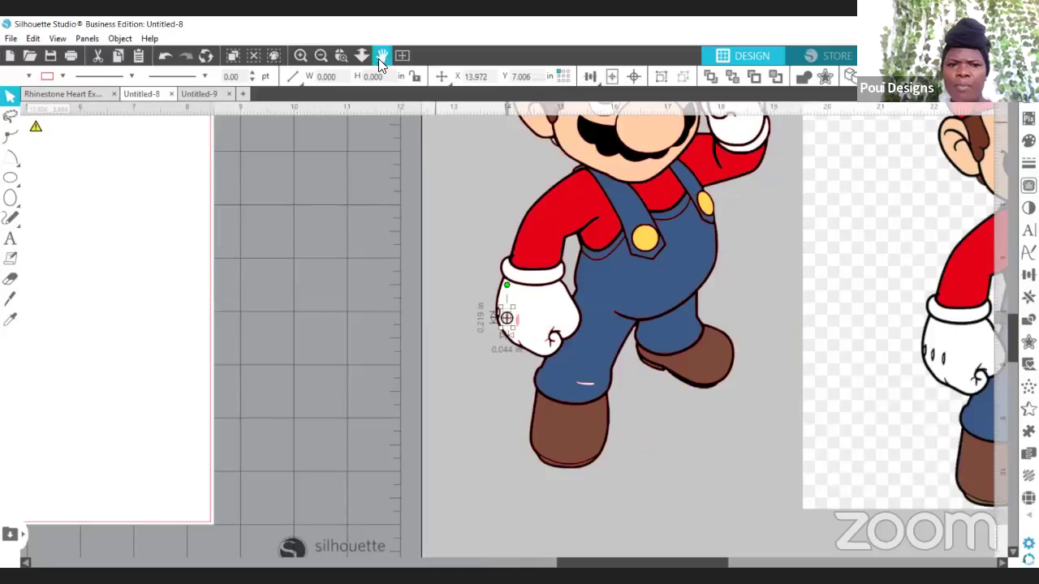
{"action": "left_click", "coordinate": [342, 55]}
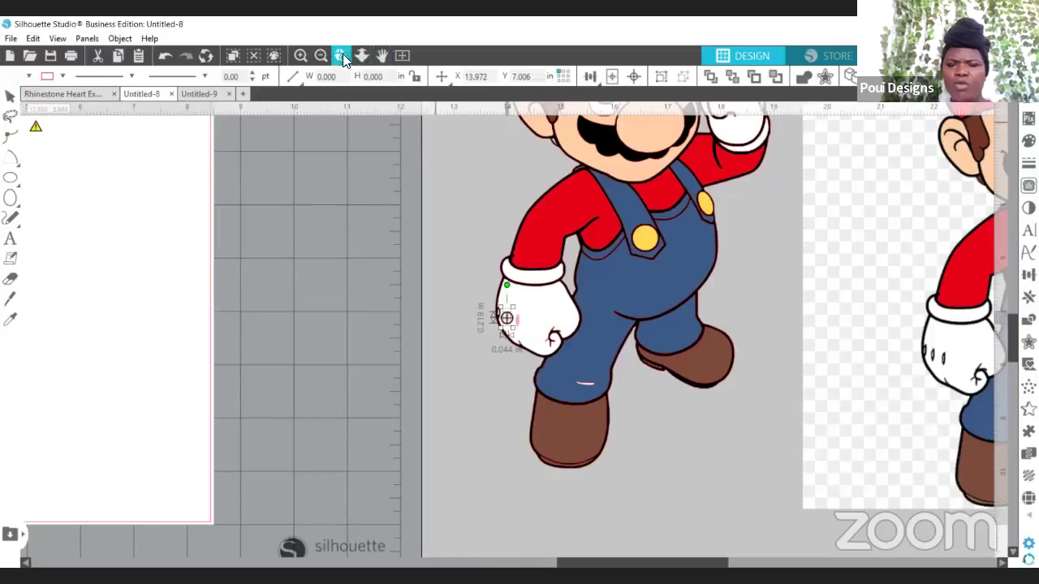
{"action": "left_click", "coordinate": [506, 318]}
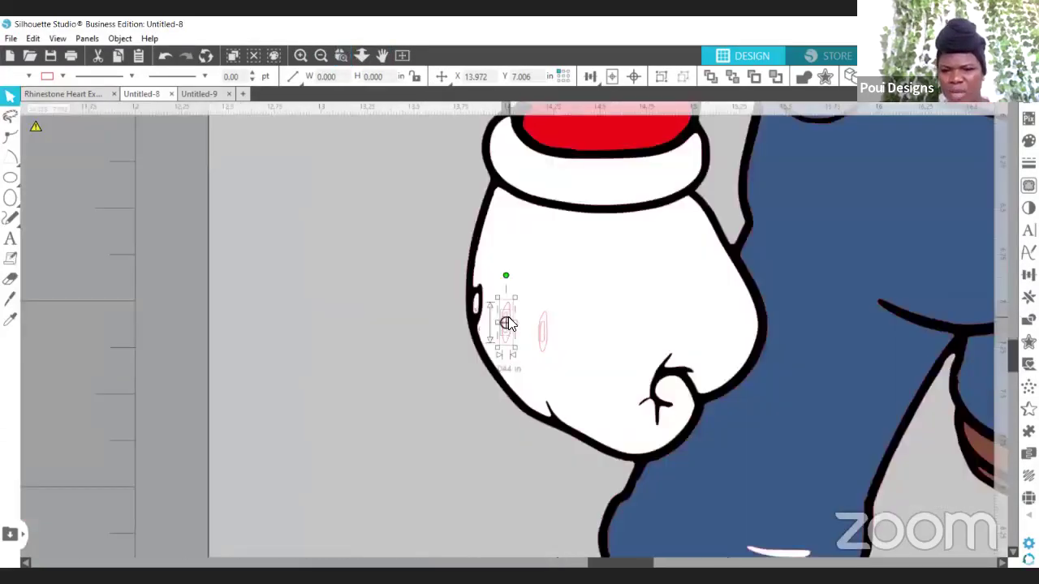
{"action": "left_click", "coordinate": [298, 55]}
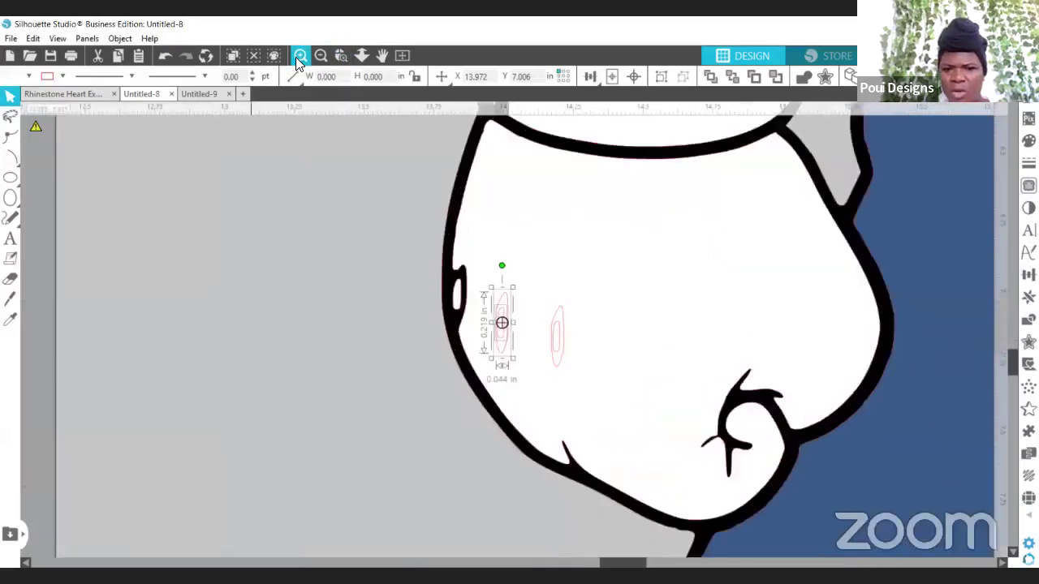
{"action": "left_click", "coordinate": [299, 55]}
{"action": "left_click", "coordinate": [348, 404]}
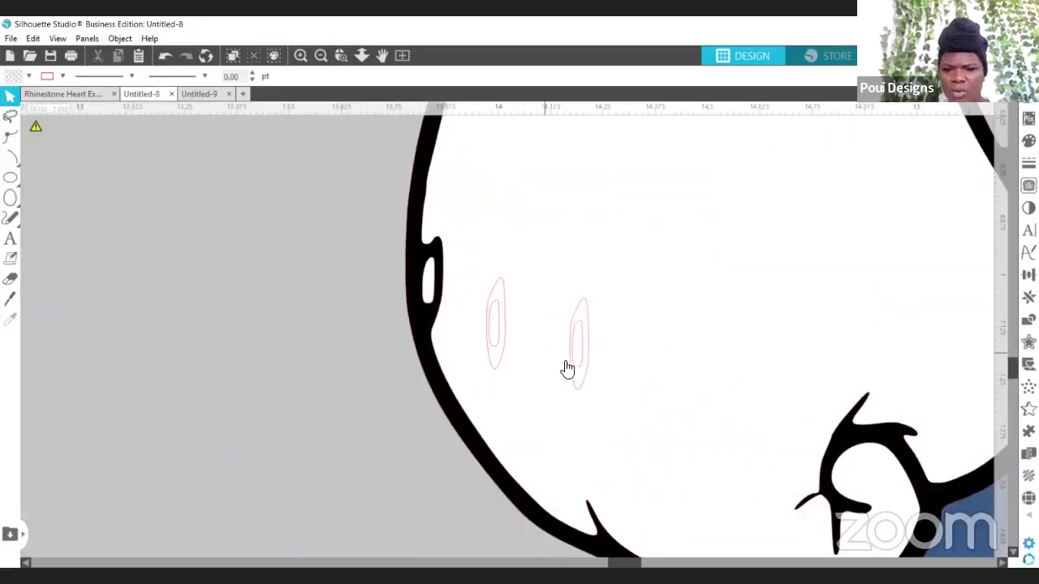
Turn the right and left pink ovals each into a filled compound path
{"action": "left_click", "coordinate": [582, 380]}
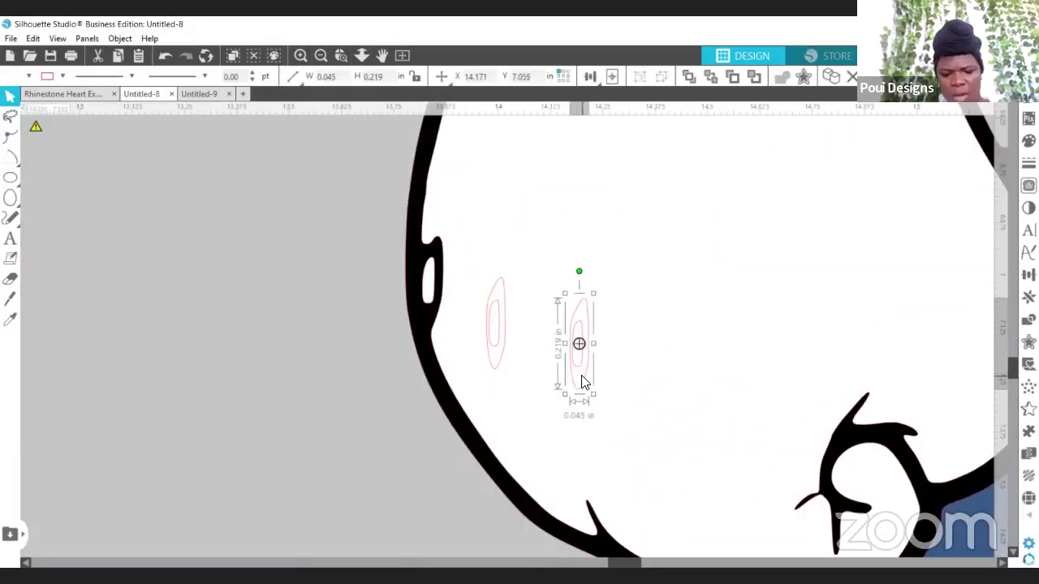
{"action": "left_click", "coordinate": [629, 359]}
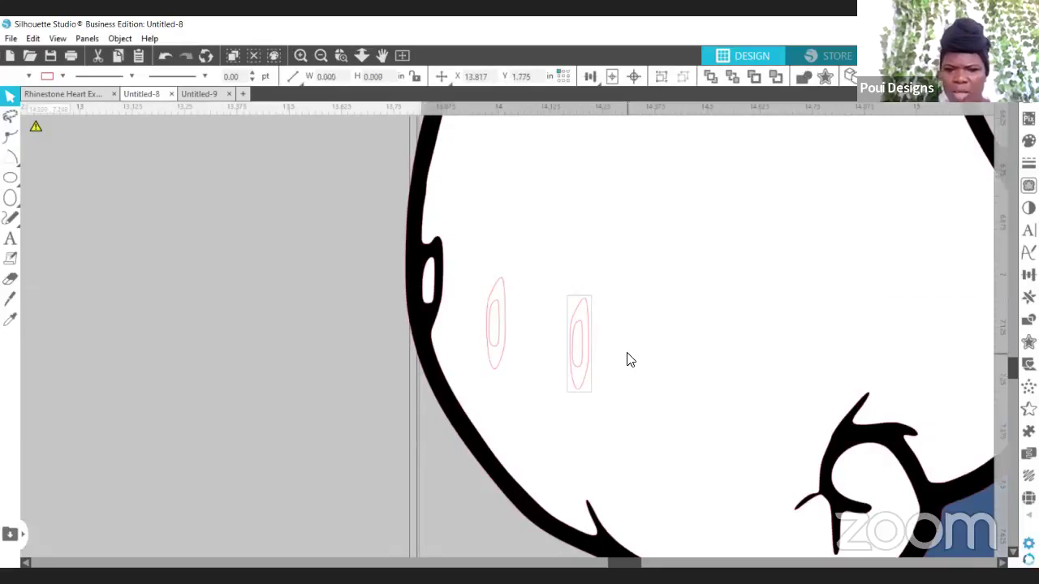
{"action": "right_click", "coordinate": [629, 360]}
{"action": "left_click", "coordinate": [688, 447]}
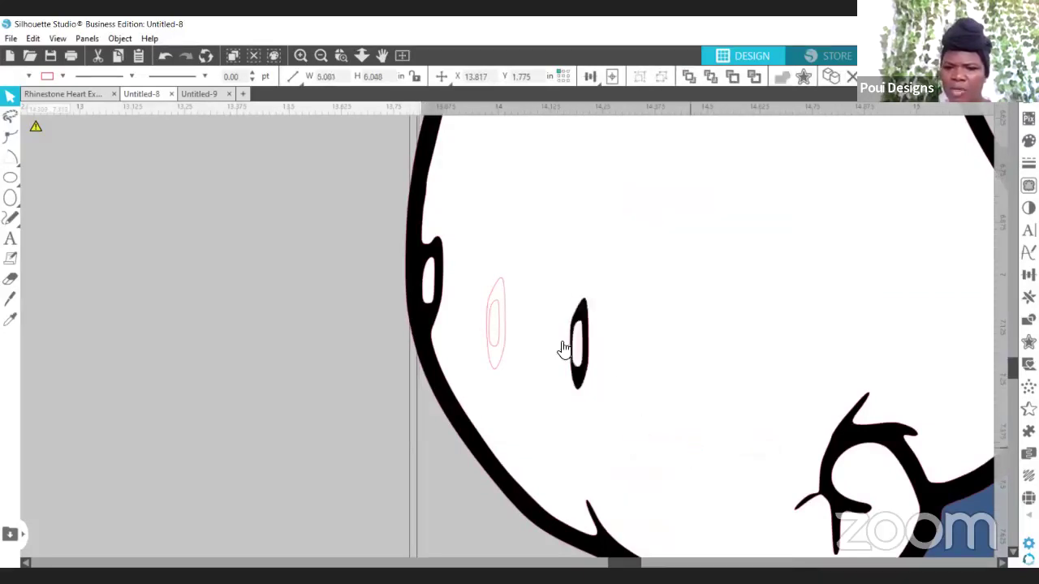
{"action": "left_click", "coordinate": [496, 368]}
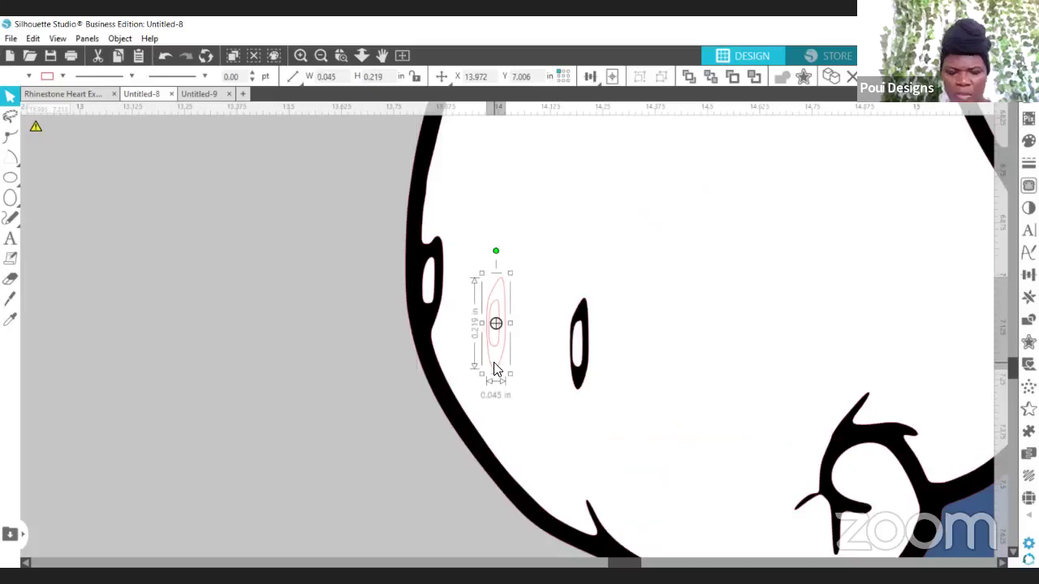
{"action": "left_click", "coordinate": [535, 313]}
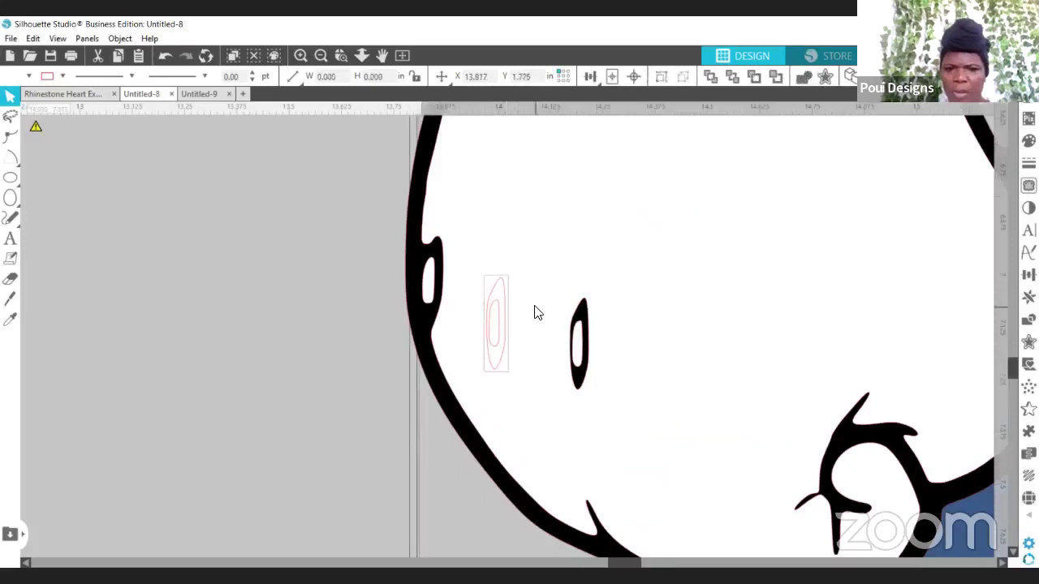
{"action": "right_click", "coordinate": [536, 313]}
{"action": "left_click", "coordinate": [581, 448]}
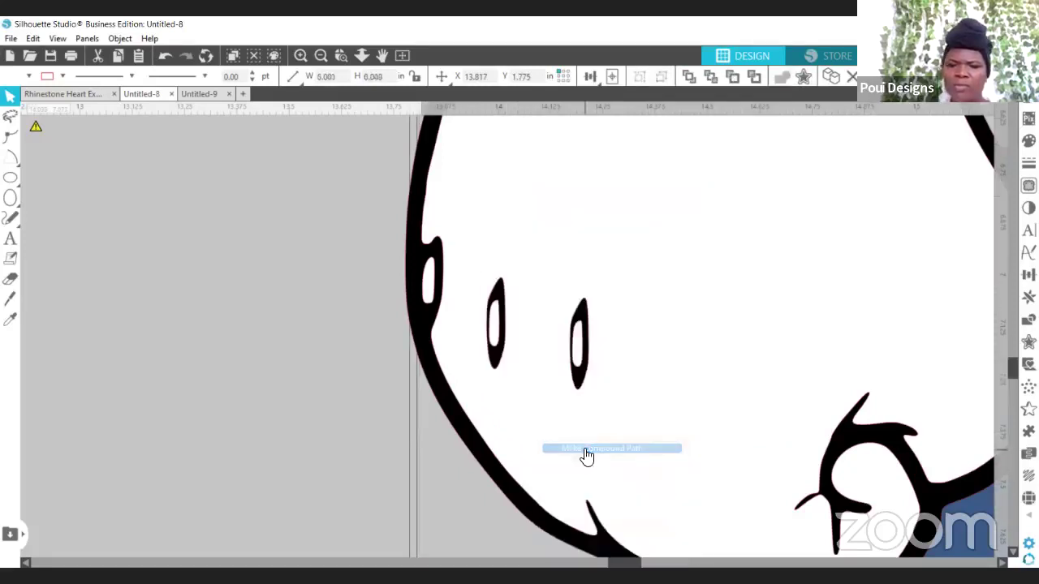
Select the knuckle marks together and combine them into one compound path
{"action": "left_click", "coordinate": [580, 345]}
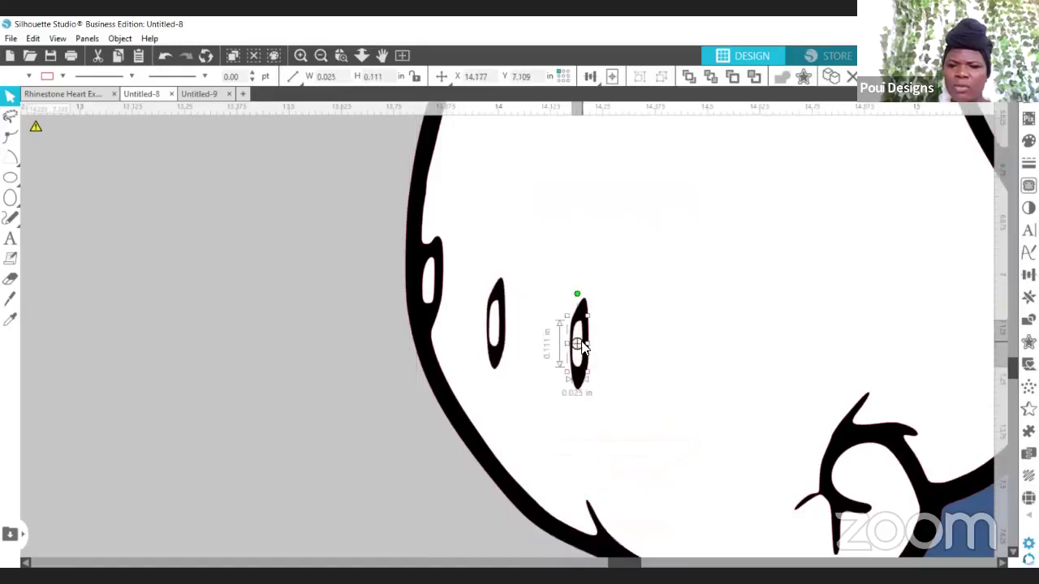
{"action": "left_click", "coordinate": [500, 327], "text": "shift"}
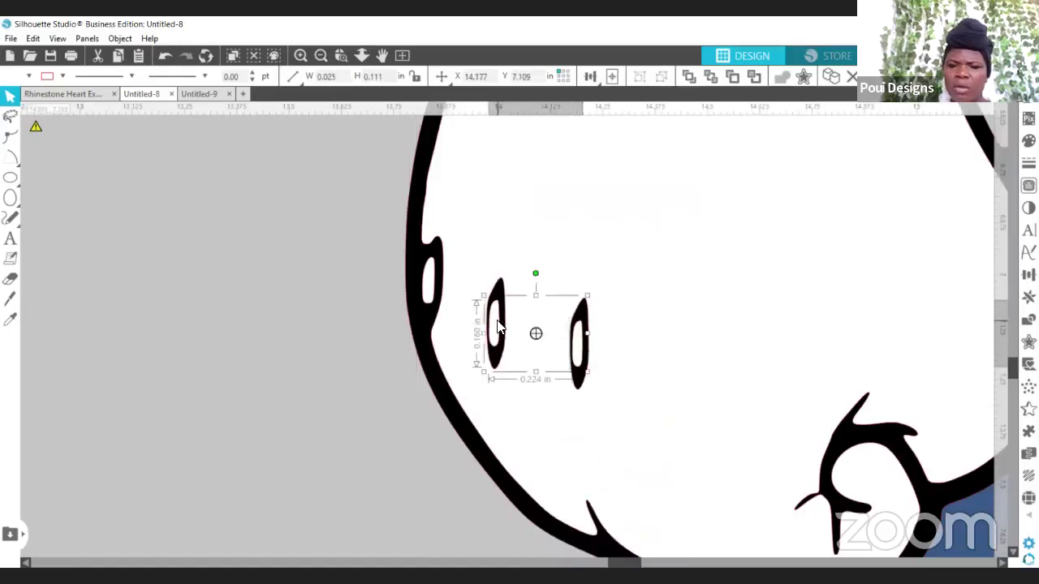
{"action": "left_click", "coordinate": [427, 288], "text": "shift"}
{"action": "left_click", "coordinate": [482, 214]}
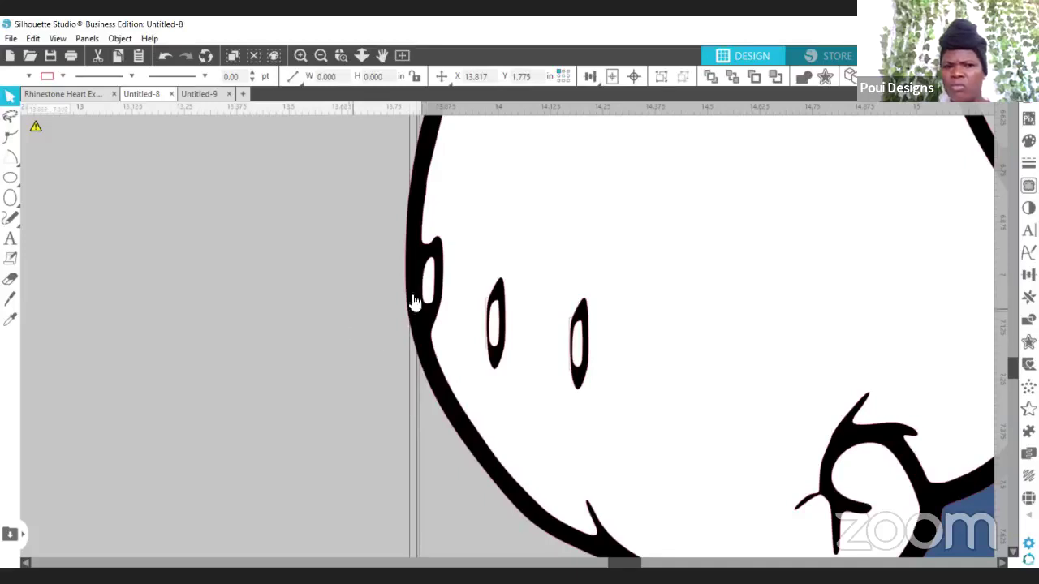
{"action": "left_click", "coordinate": [478, 304]}
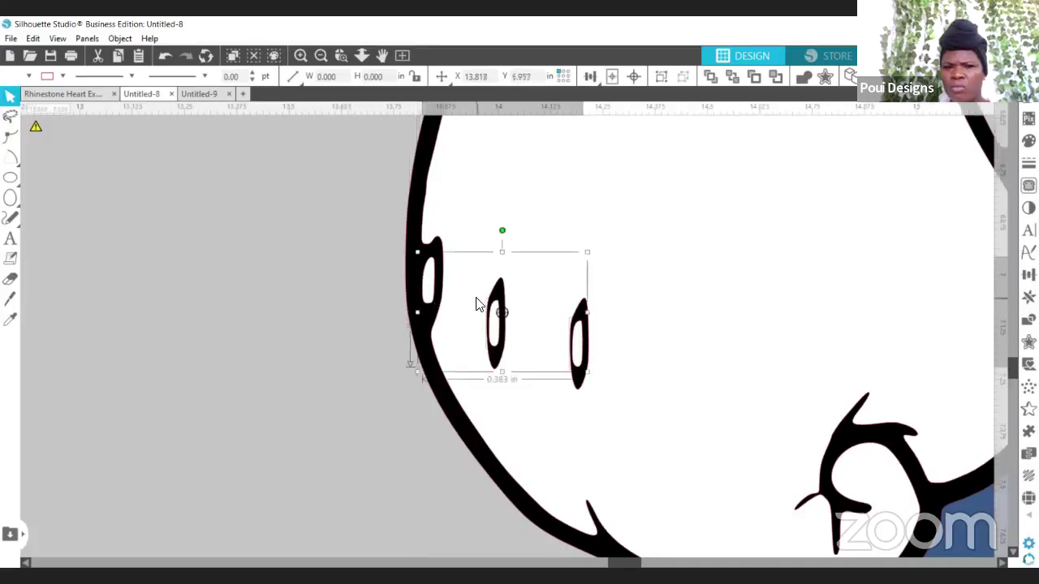
{"action": "left_click", "coordinate": [519, 190]}
{"action": "right_click", "coordinate": [519, 190]}
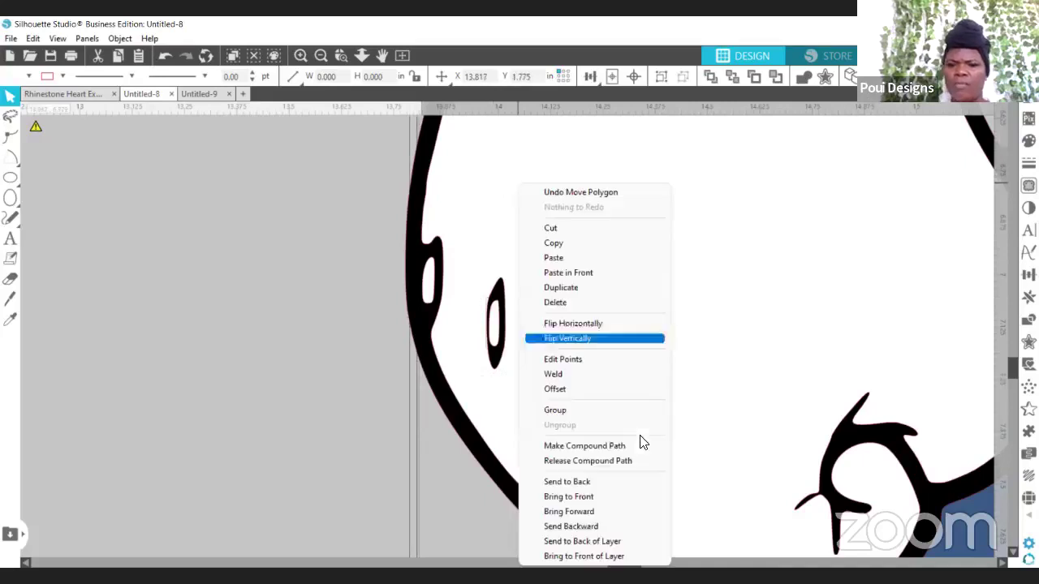
{"action": "left_click", "coordinate": [618, 447]}
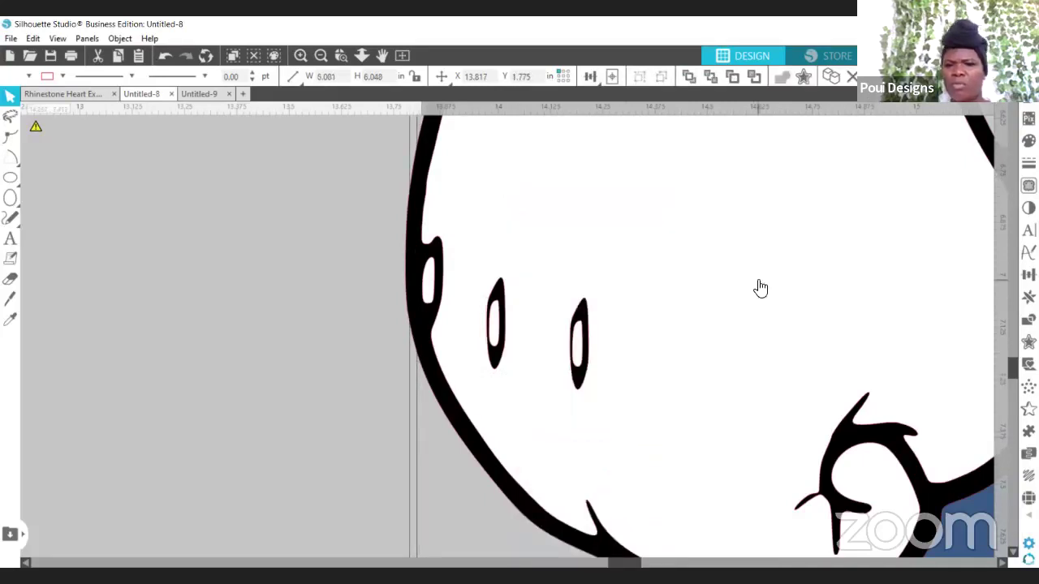
{"action": "left_click", "coordinate": [321, 56]}
{"action": "left_click", "coordinate": [320, 55]}
{"action": "left_click", "coordinate": [320, 56]}
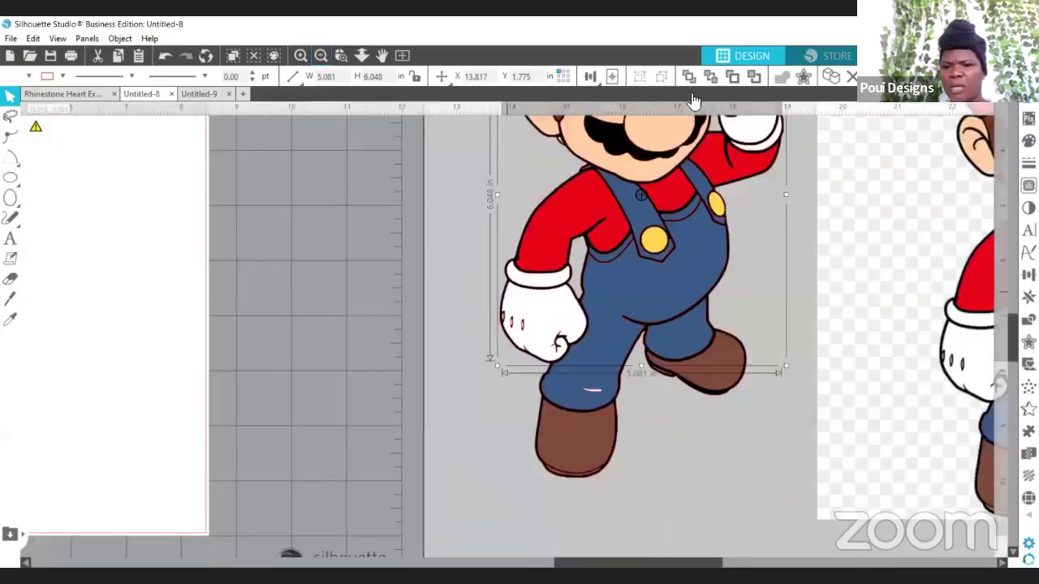
{"action": "scroll", "coordinate": [1010, 319], "scroll_direction": "up", "scroll_amount": 1}
{"action": "scroll", "coordinate": [1010, 318], "scroll_direction": "up", "scroll_amount": 5}
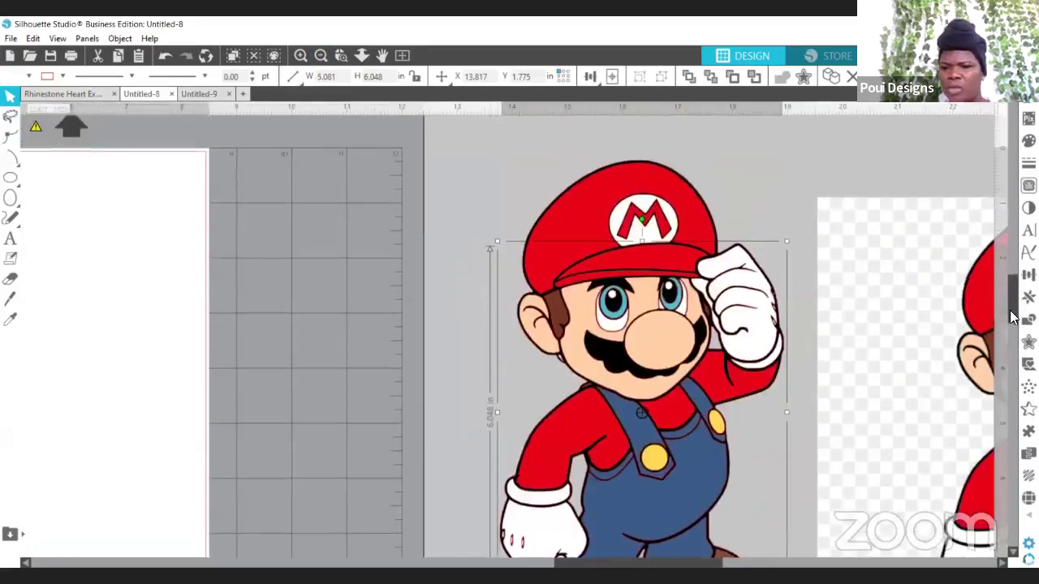
{"action": "left_click_drag", "start_coordinate": [798, 269], "coordinate": [743, 327]}
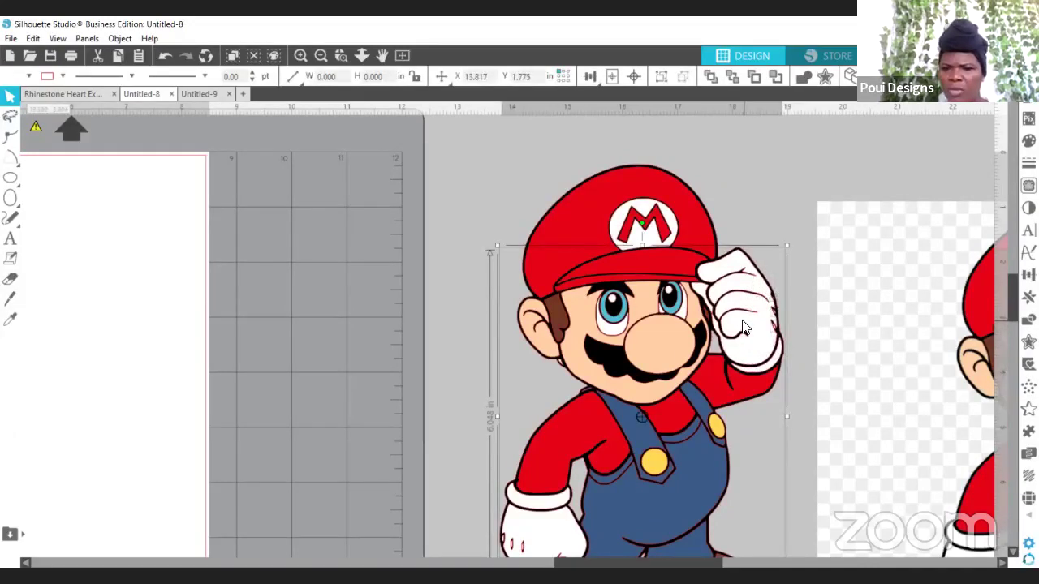
{"action": "right_click", "coordinate": [742, 327]}
{"action": "left_click", "coordinate": [811, 452]}
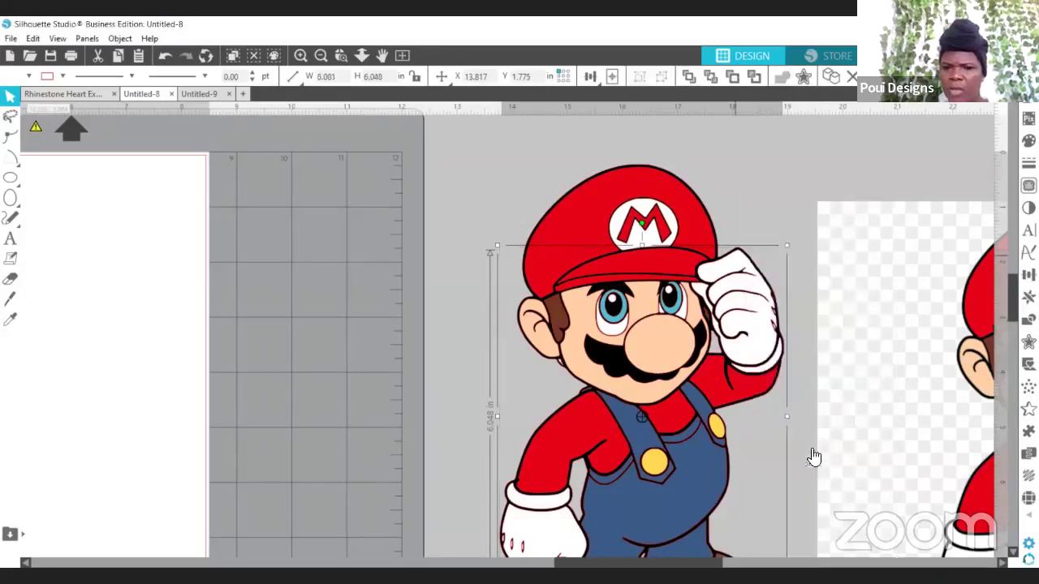
{"action": "left_click", "coordinate": [749, 172]}
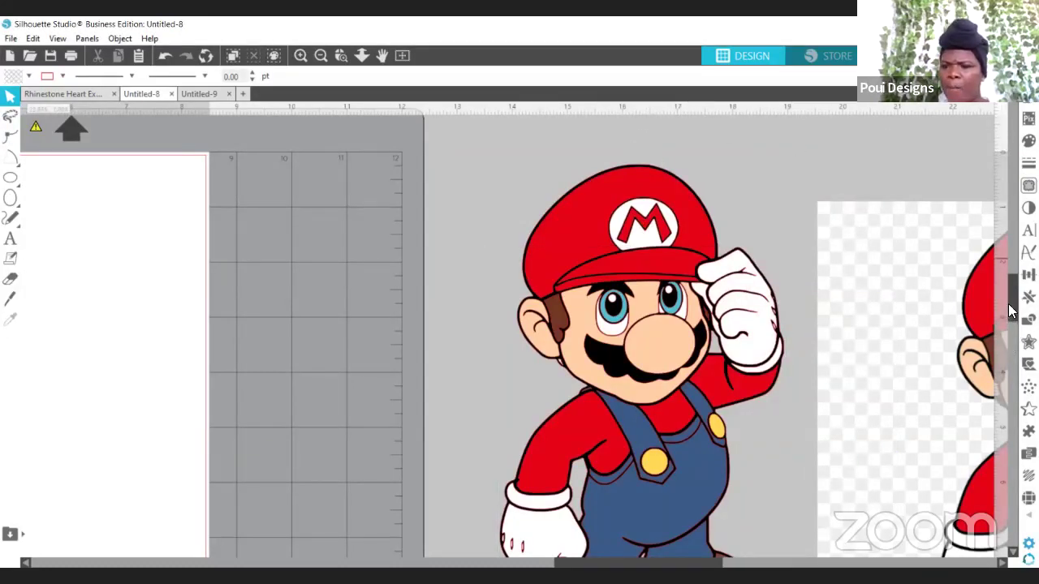
{"action": "scroll", "coordinate": [1010, 310], "scroll_direction": "down", "scroll_amount": 4}
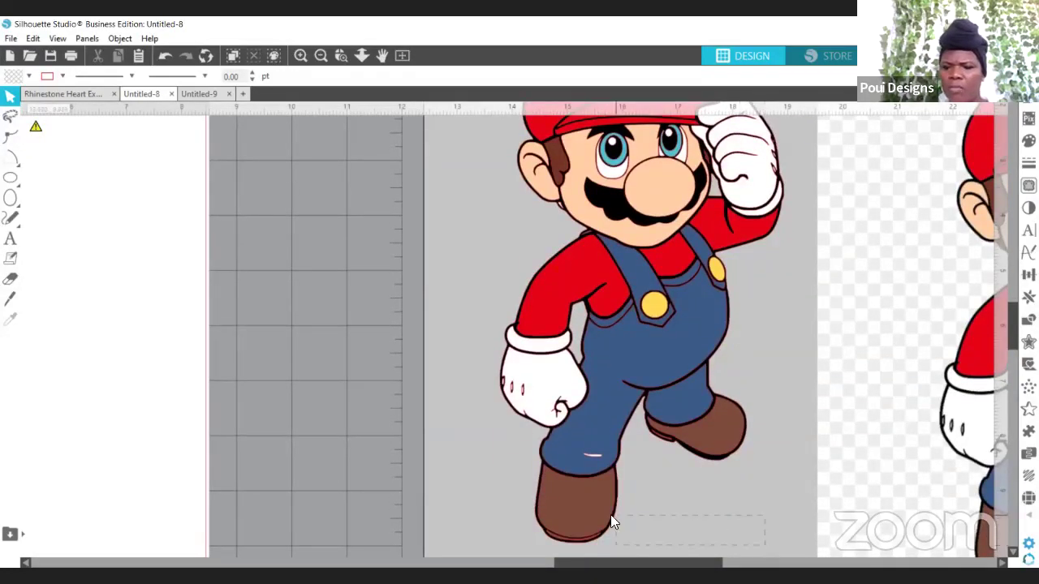
{"action": "left_click", "coordinate": [511, 384]}
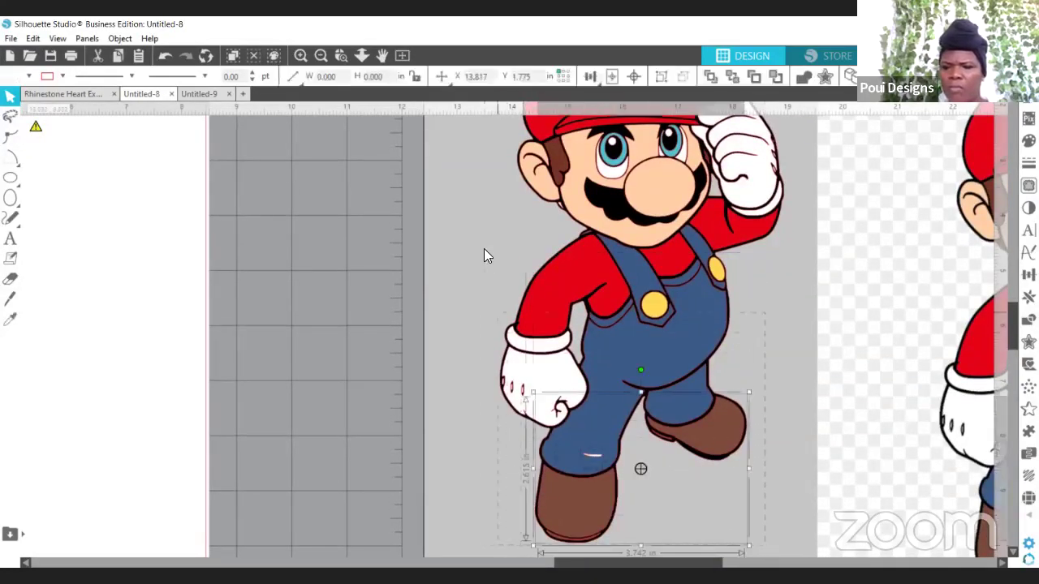
{"action": "left_click", "coordinate": [791, 544]}
{"action": "left_click", "coordinate": [571, 526]}
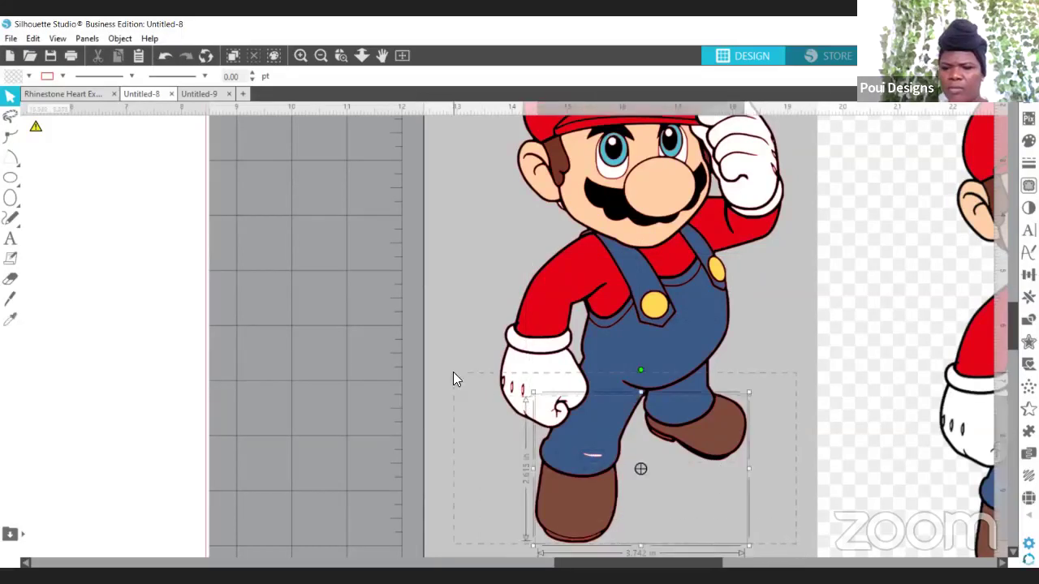
{"action": "scroll", "coordinate": [429, 149], "scroll_direction": "up", "scroll_amount": 2}
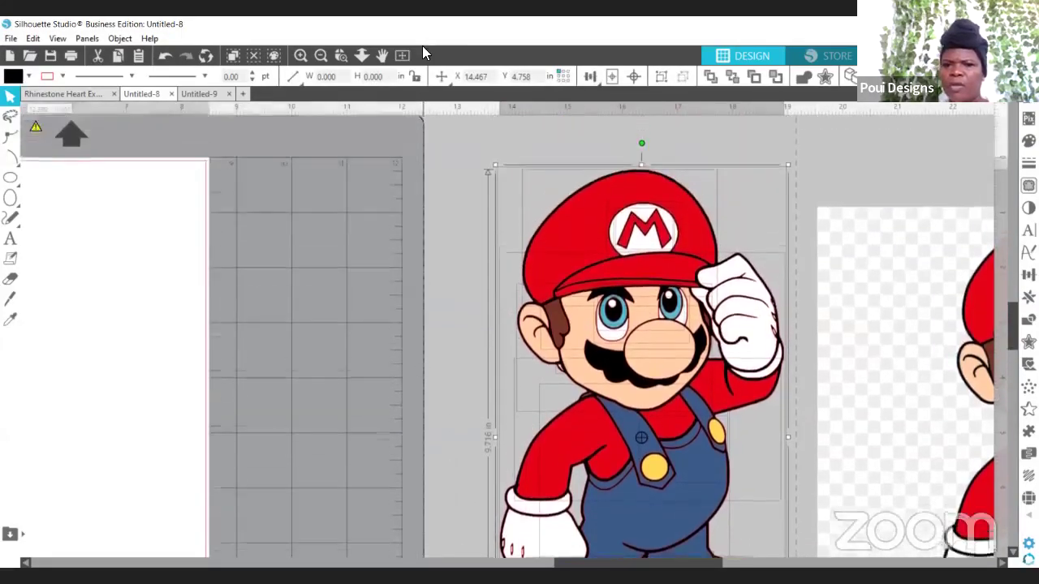
{"action": "key", "text": "i"}
{"action": "key", "text": "v"}
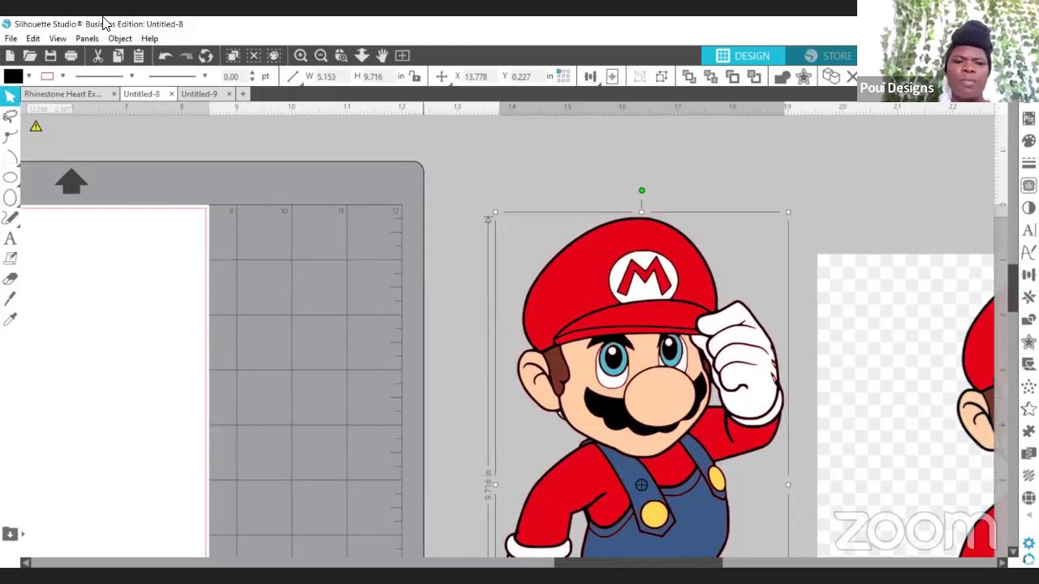
{"action": "left_click", "coordinate": [62, 76]}
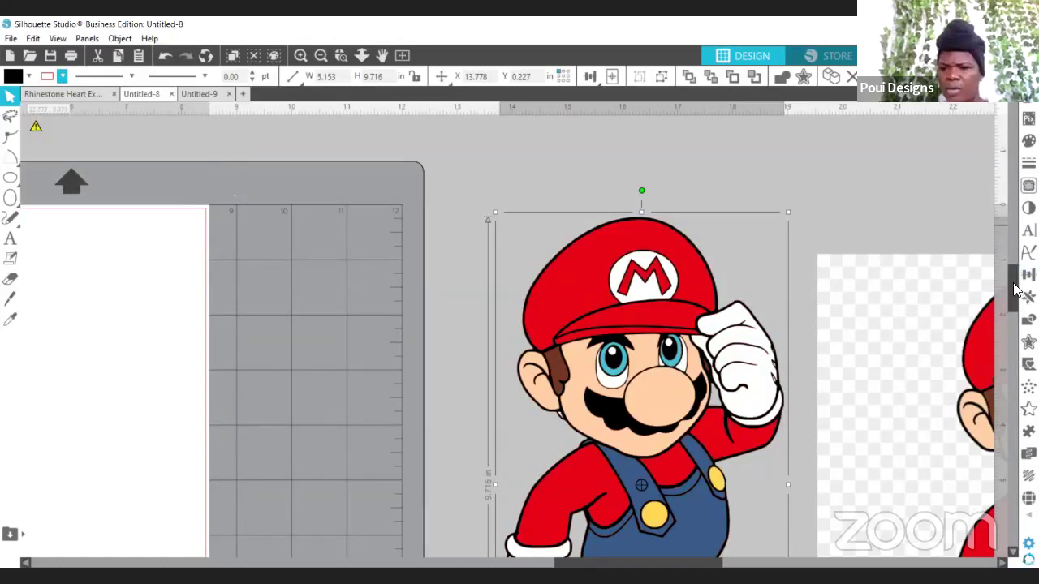
{"action": "scroll", "coordinate": [1015, 290], "scroll_direction": "down", "scroll_amount": 5}
{"action": "scroll", "coordinate": [1015, 290], "scroll_direction": "up", "scroll_amount": 3}
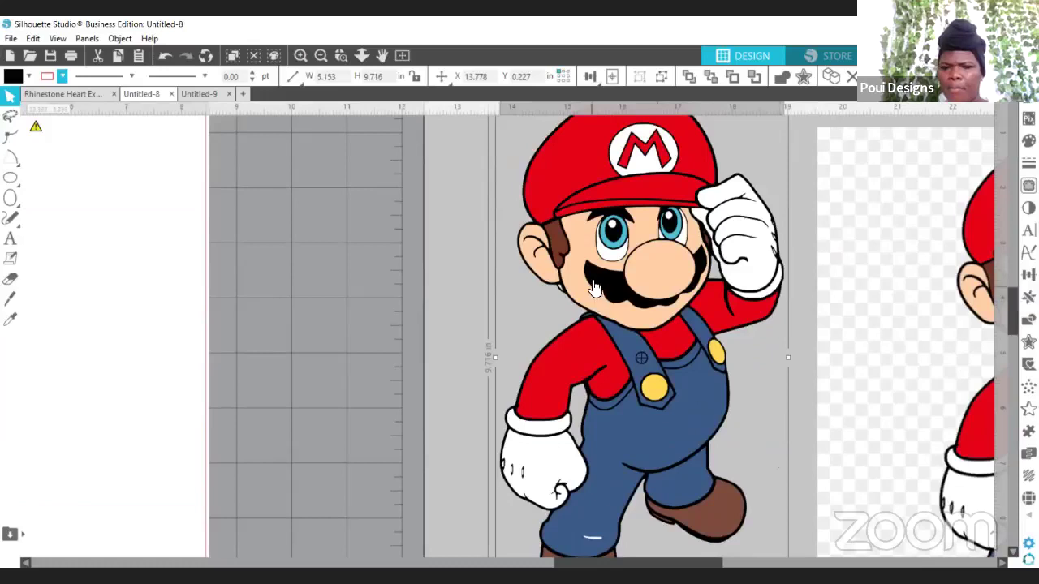
Move Mario slightly up-left and merge the ear and face pieces into one compound path
{"action": "left_click_drag", "start_coordinate": [595, 286], "coordinate": [523, 262]}
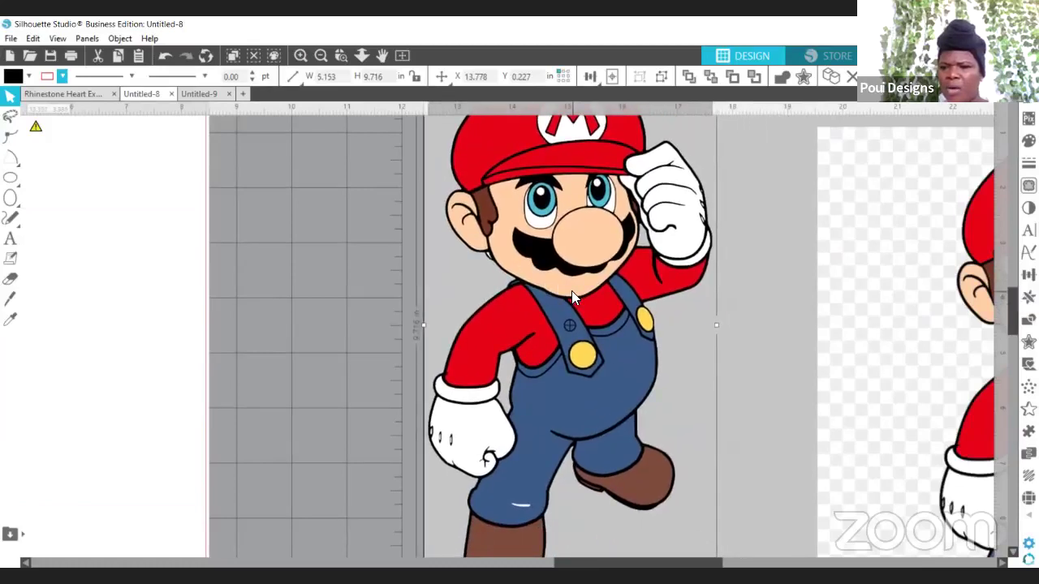
{"action": "left_click", "coordinate": [487, 259]}
{"action": "left_click", "coordinate": [456, 257]}
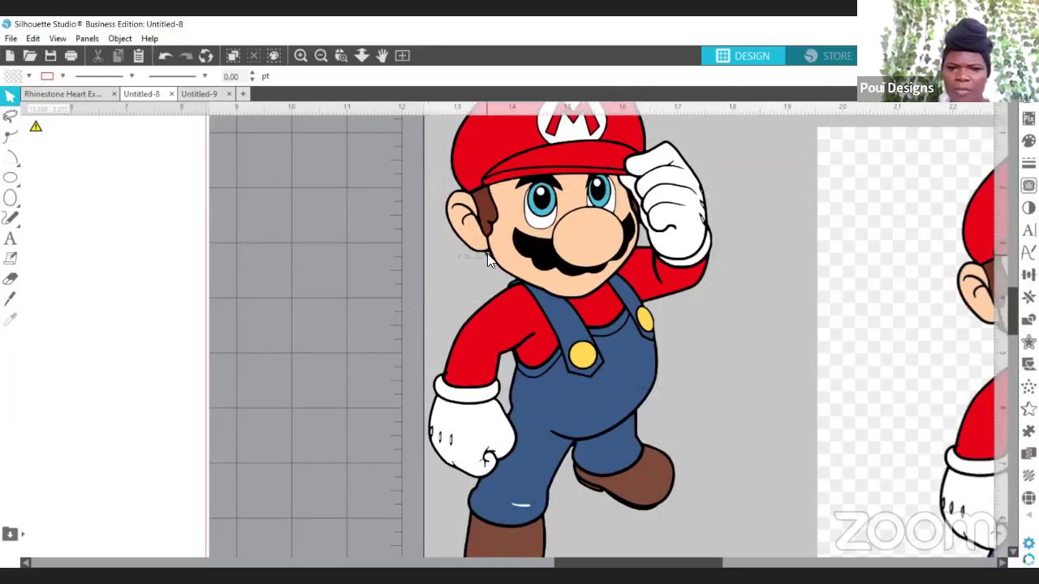
{"action": "left_click", "coordinate": [487, 258]}
{"action": "left_click", "coordinate": [477, 211]}
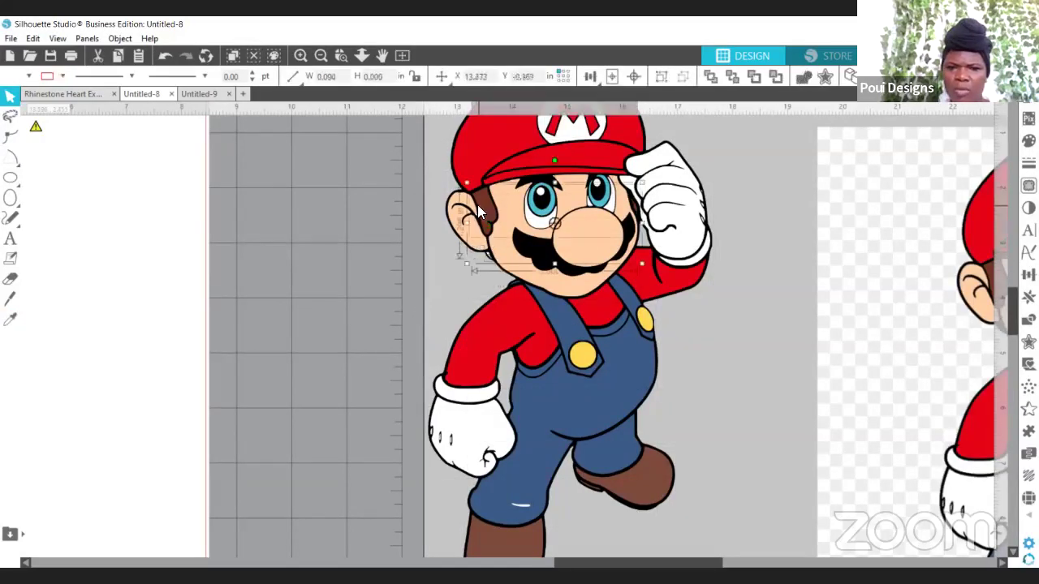
{"action": "right_click", "coordinate": [477, 204]}
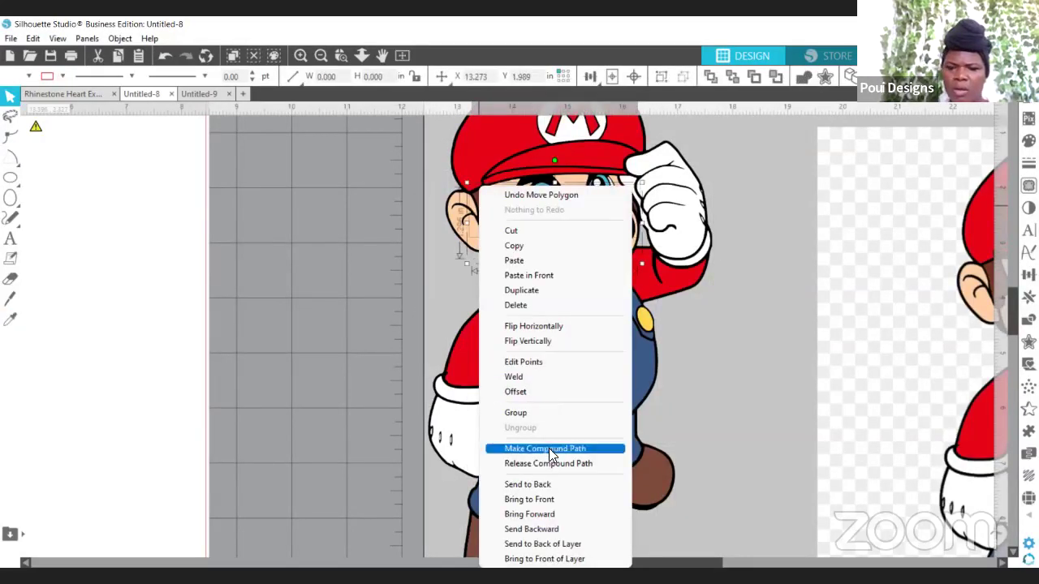
{"action": "left_click", "coordinate": [550, 448]}
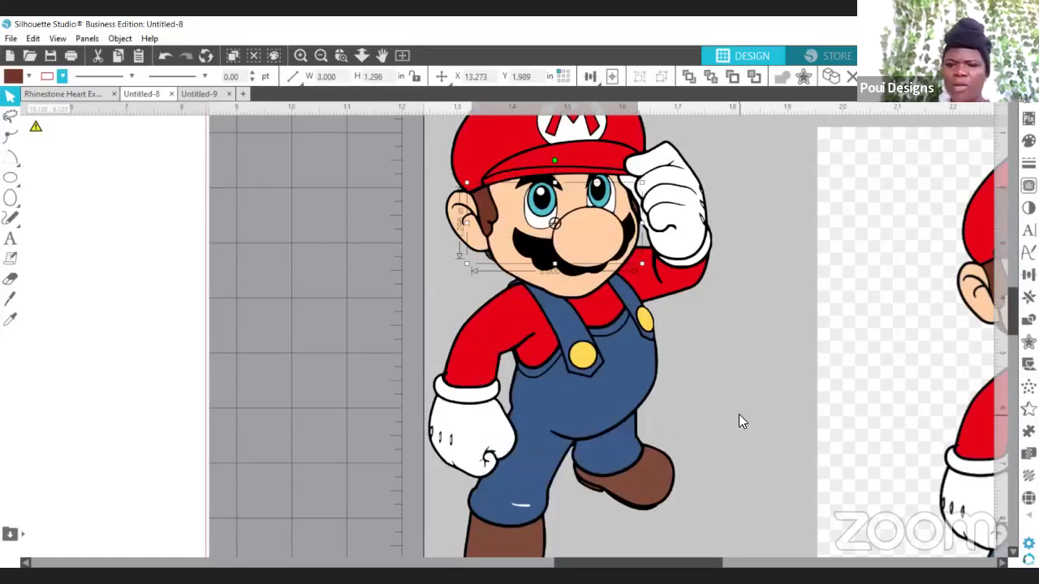
{"action": "left_click", "coordinate": [319, 56]}
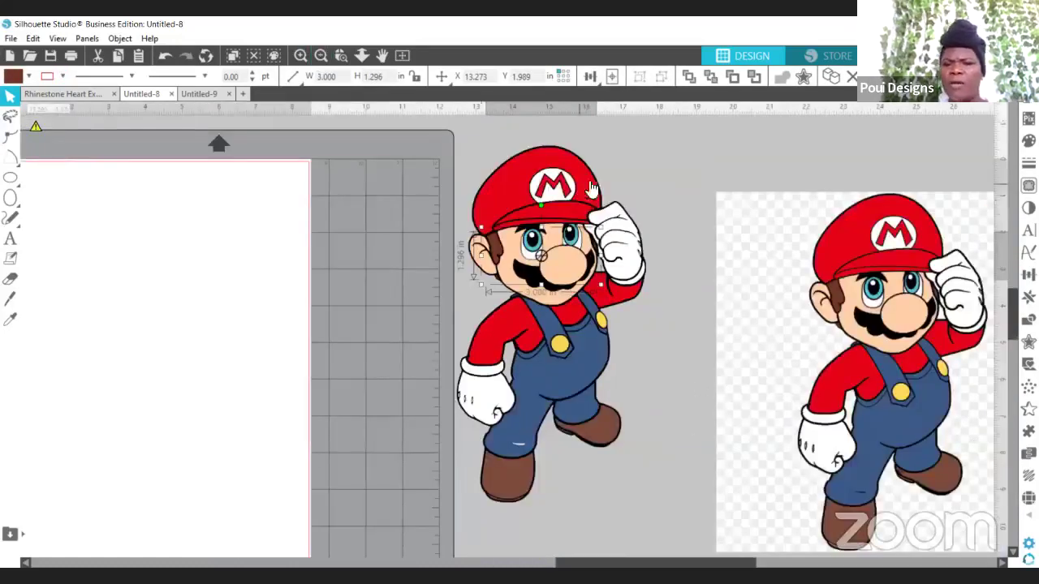
Group the traced Mario and move the reference image up and left toward it
{"action": "left_click", "coordinate": [451, 398]}
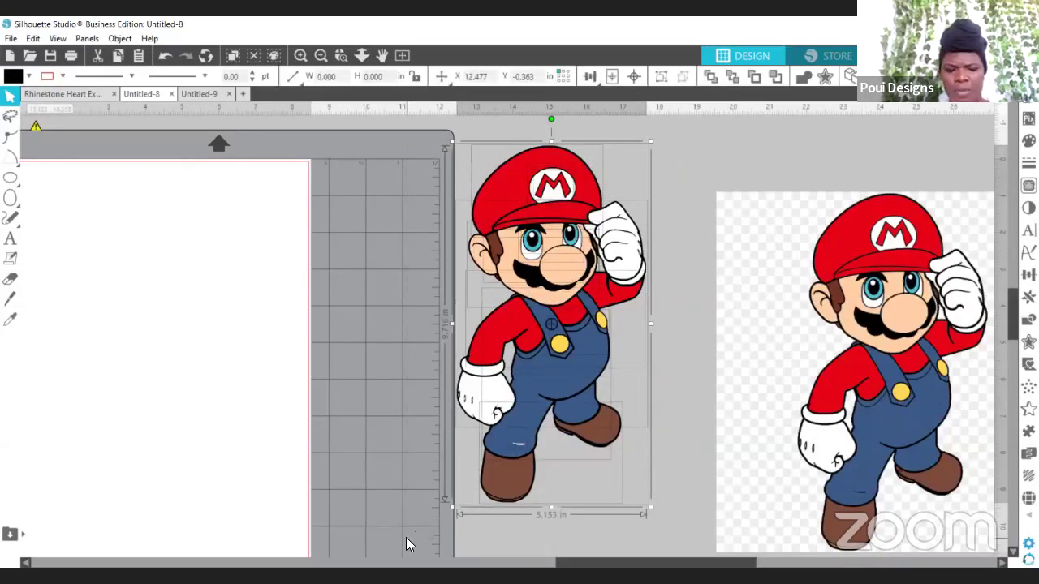
{"action": "key", "text": "ctrl+g"}
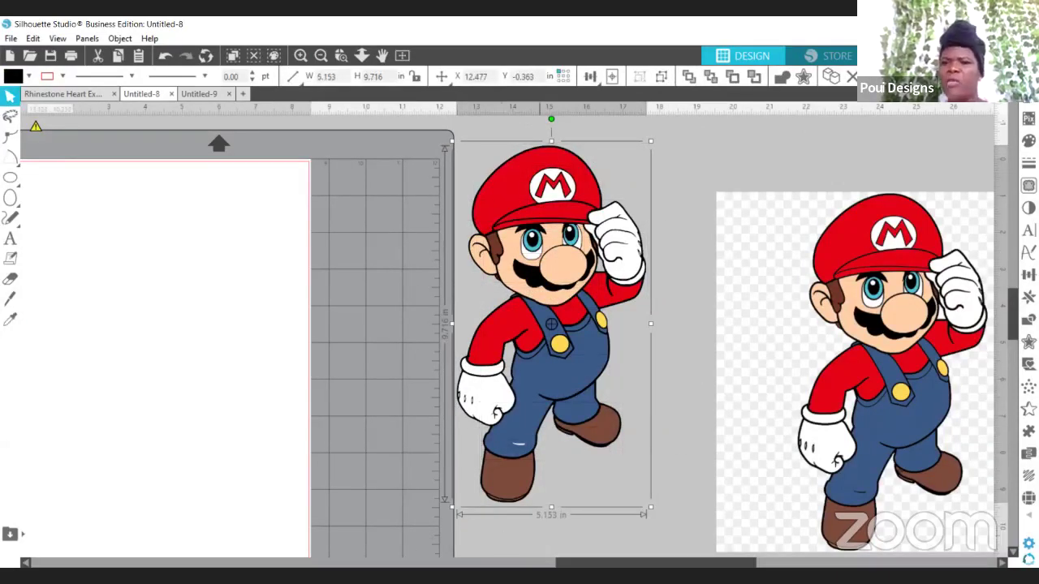
{"action": "left_click_drag", "start_coordinate": [819, 399], "coordinate": [761, 357]}
{"action": "left_click", "coordinate": [644, 417]}
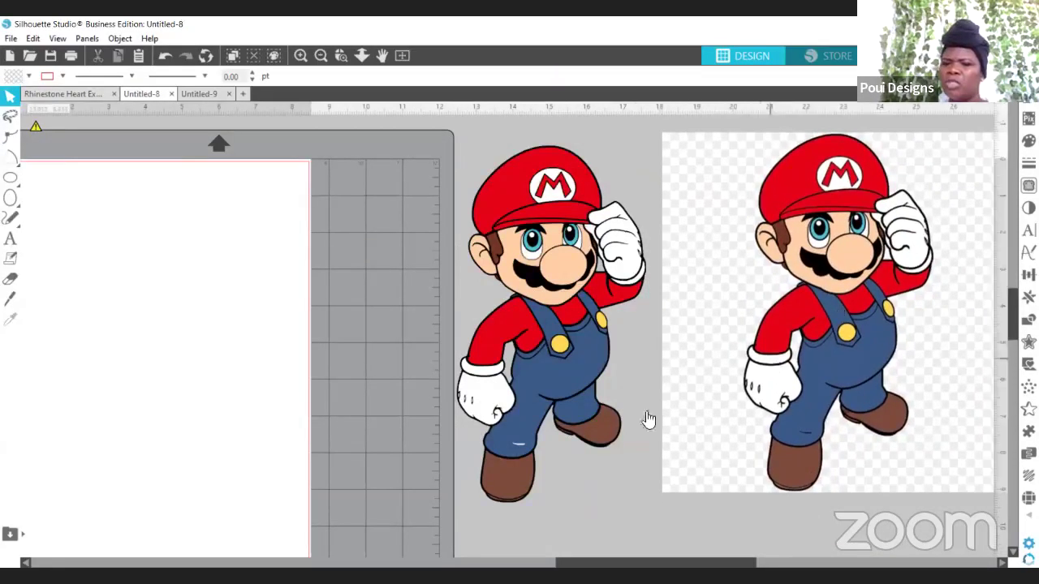
Combine Mario's leg and shoe pieces into one compound path, then marquee-select the whole figure
{"action": "left_click", "coordinate": [522, 447]}
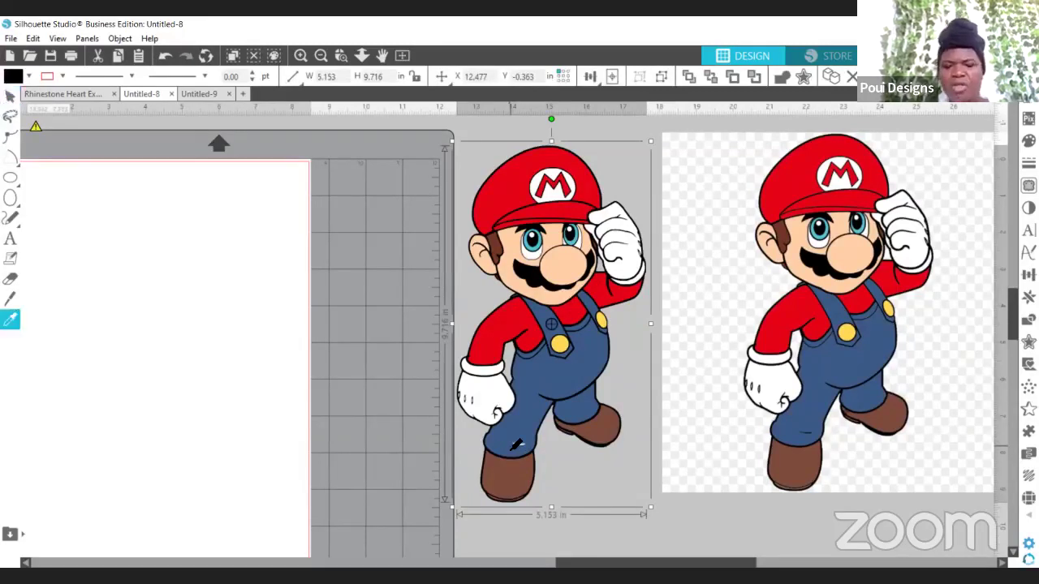
{"action": "left_click", "coordinate": [574, 482]}
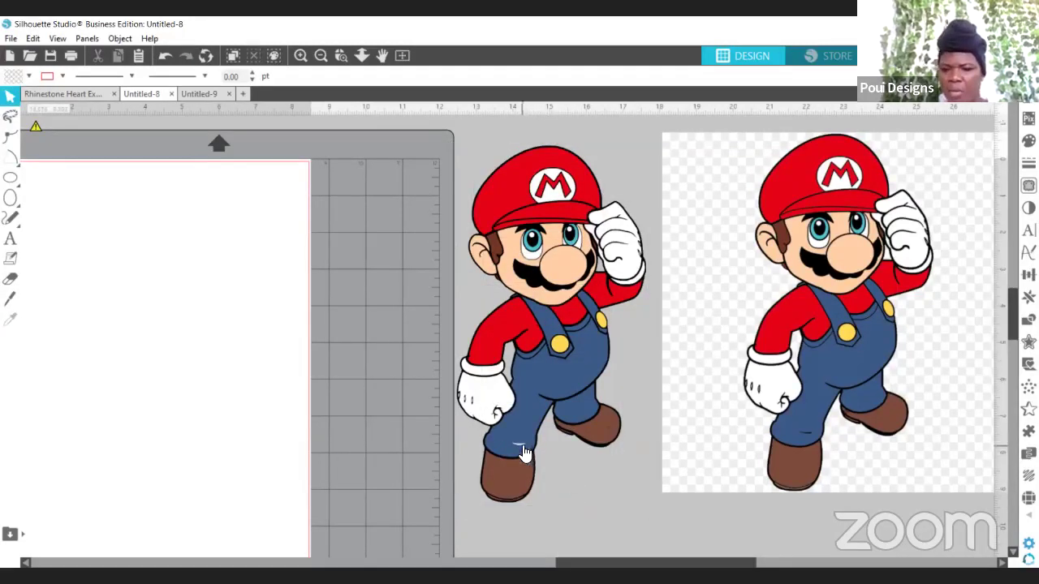
{"action": "left_click", "coordinate": [521, 447]}
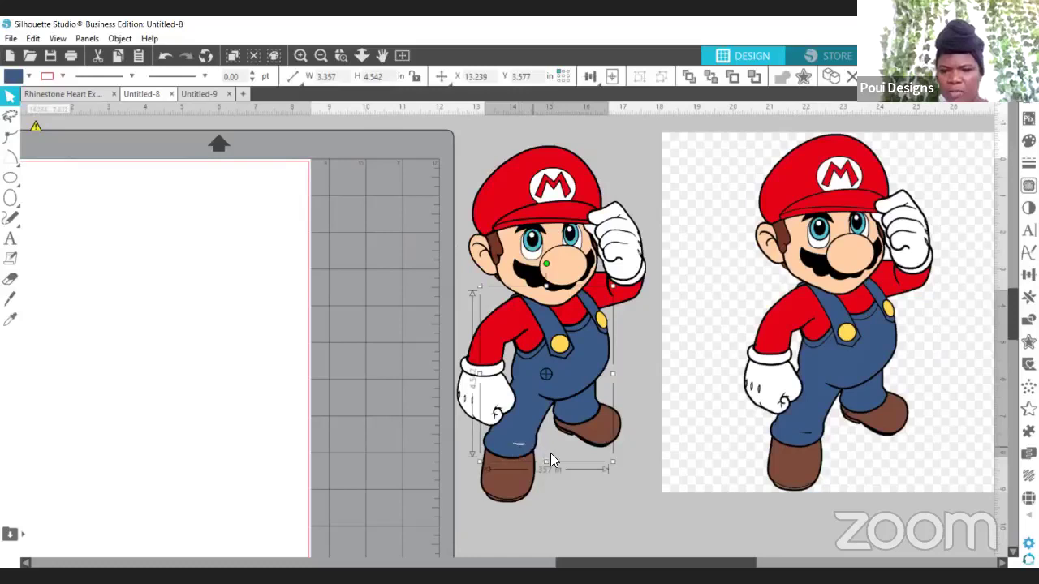
{"action": "left_click", "coordinate": [558, 457]}
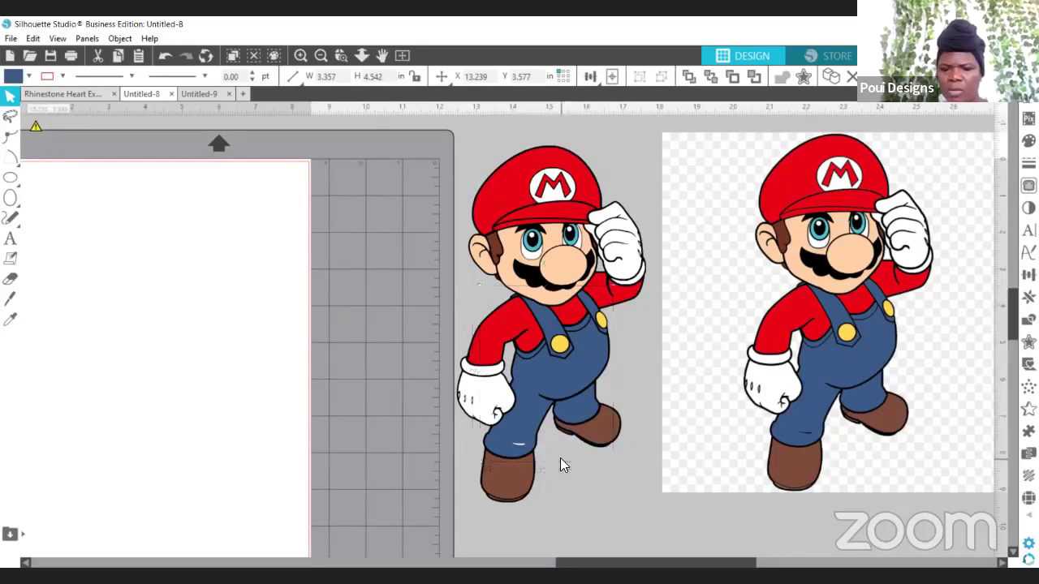
{"action": "left_click", "coordinate": [491, 439]}
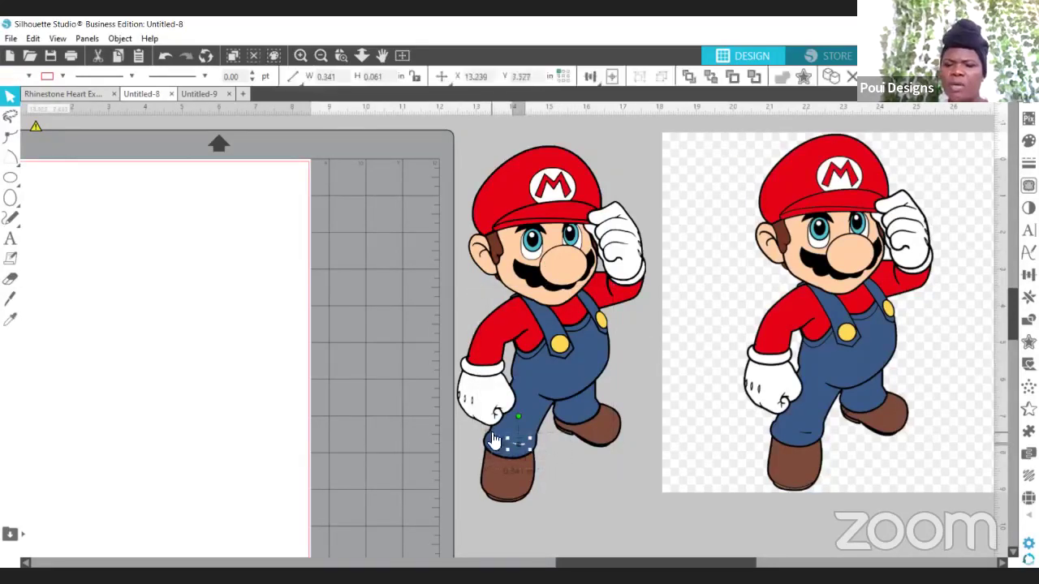
{"action": "left_click", "coordinate": [528, 399]}
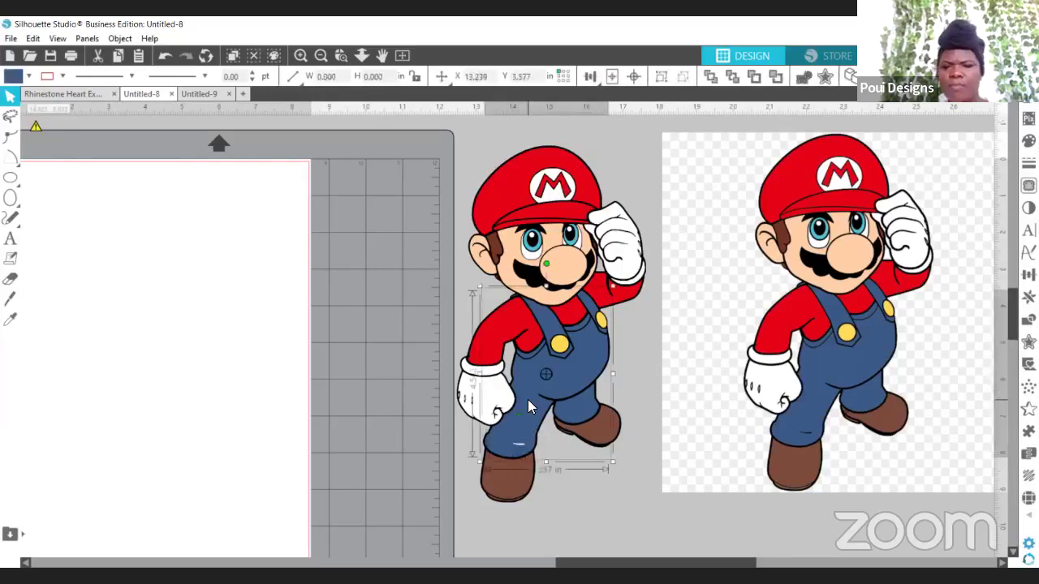
{"action": "right_click", "coordinate": [527, 399]}
{"action": "left_click", "coordinate": [581, 280]}
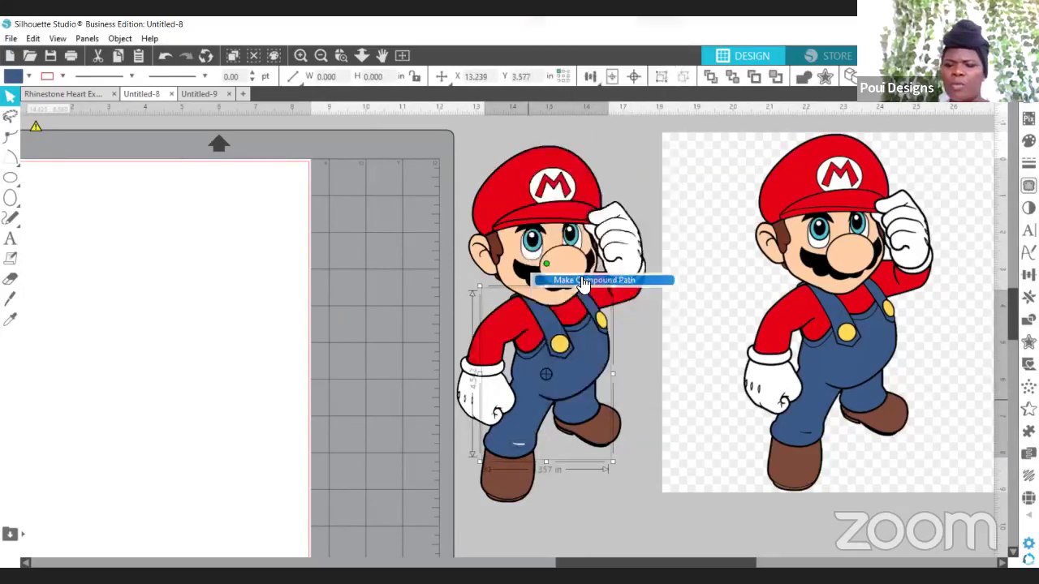
{"action": "left_click_drag", "start_coordinate": [633, 497], "coordinate": [391, 124]}
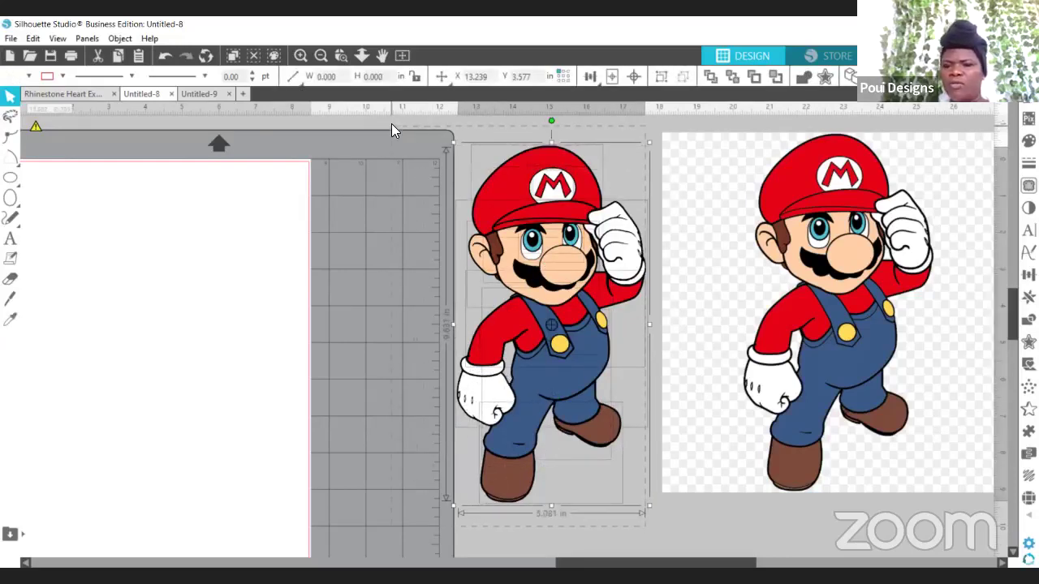
Group all traced Mario pieces with Ctrl+G and zoom out to view the whole mat
{"action": "key", "text": "ctrl+g"}
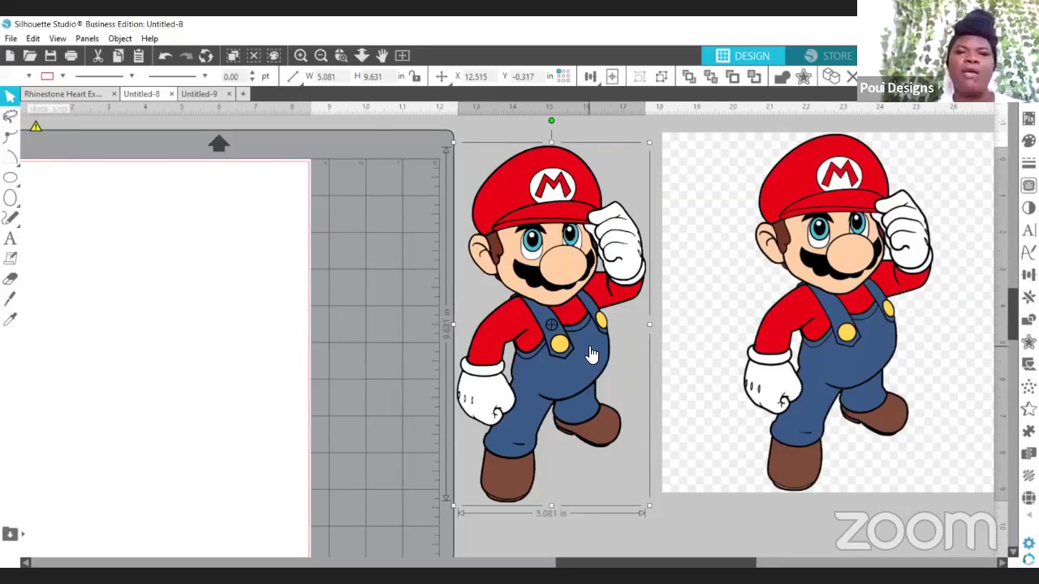
{"action": "left_click", "coordinate": [321, 57]}
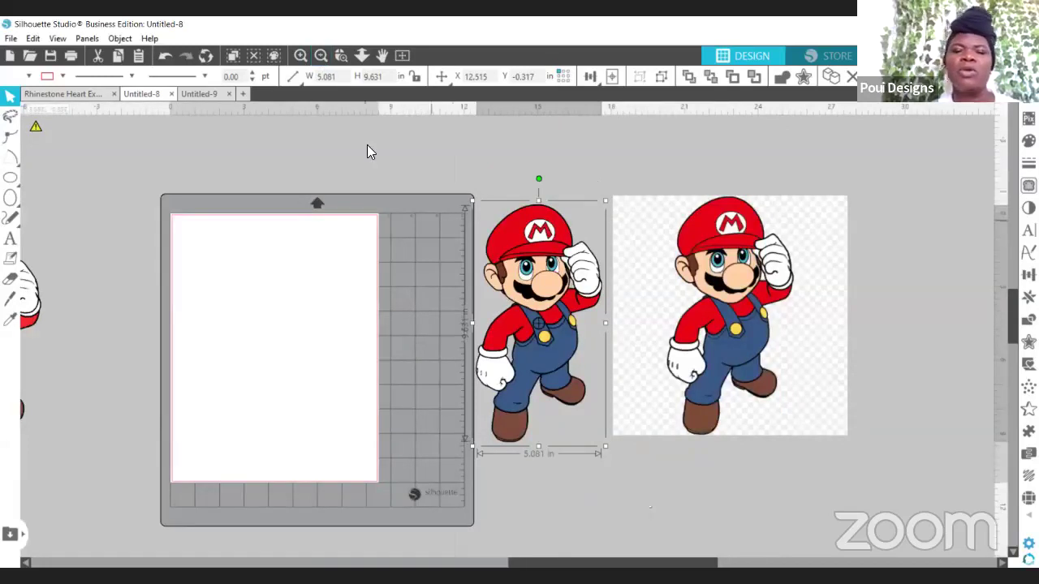